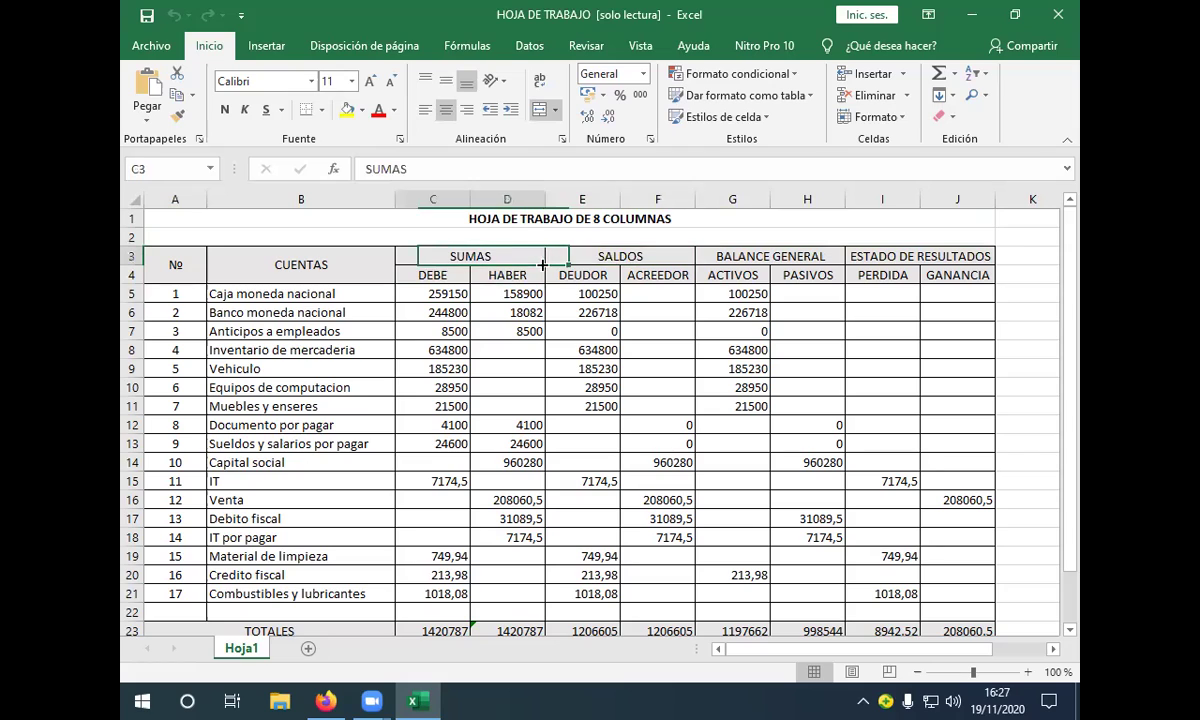
Step: Review the SUMAS debit and credit amounts for Caja moneda nacional, Banco moneda nacional and Anticipos a empleados
left_click(438, 296)
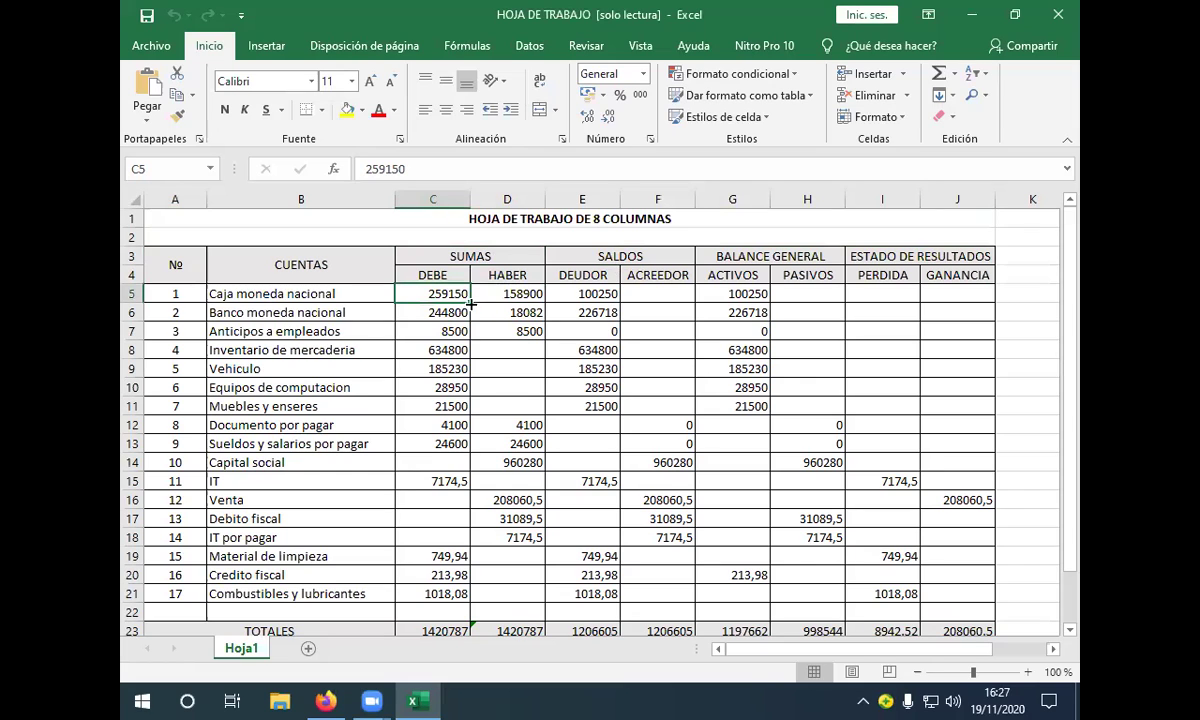
left_click(504, 294)
left_click(438, 296)
left_click(501, 295)
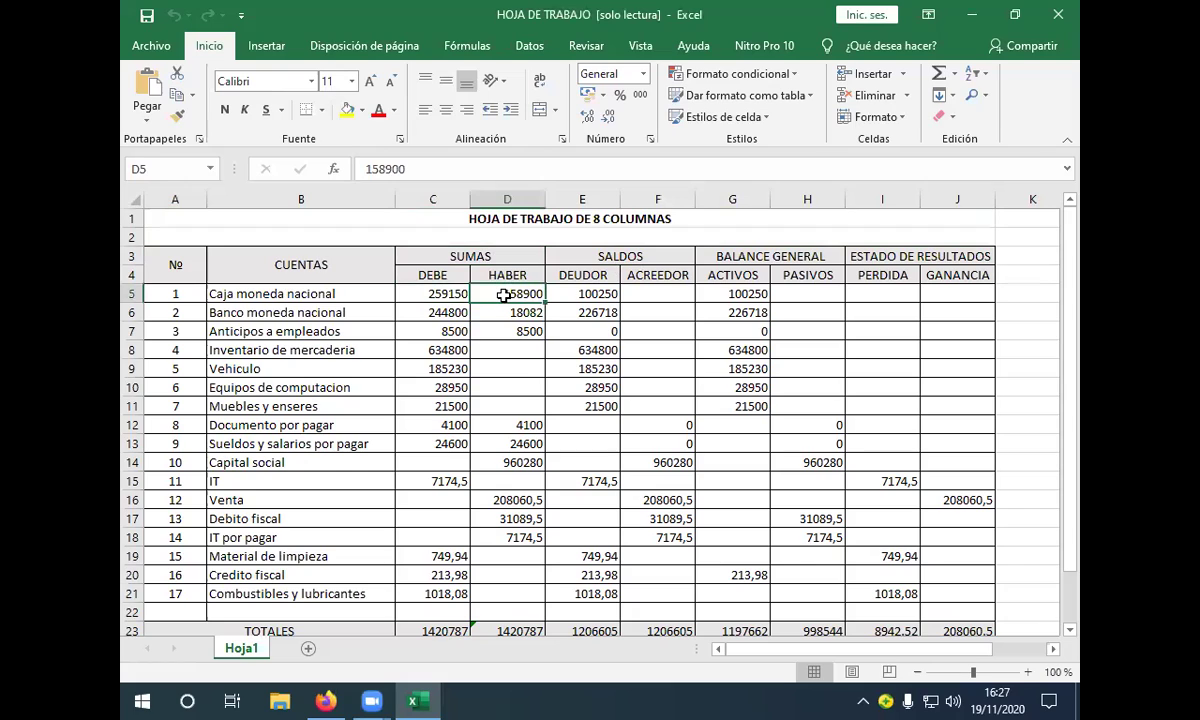
left_click(397, 312)
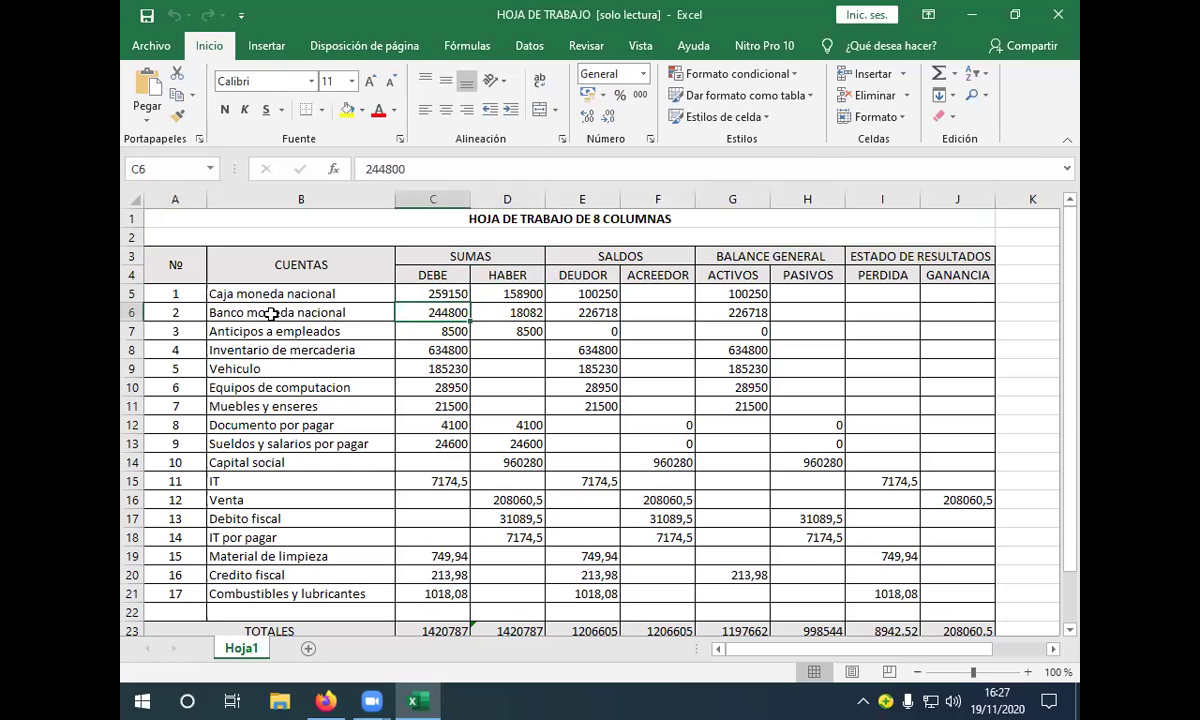
left_click(508, 313)
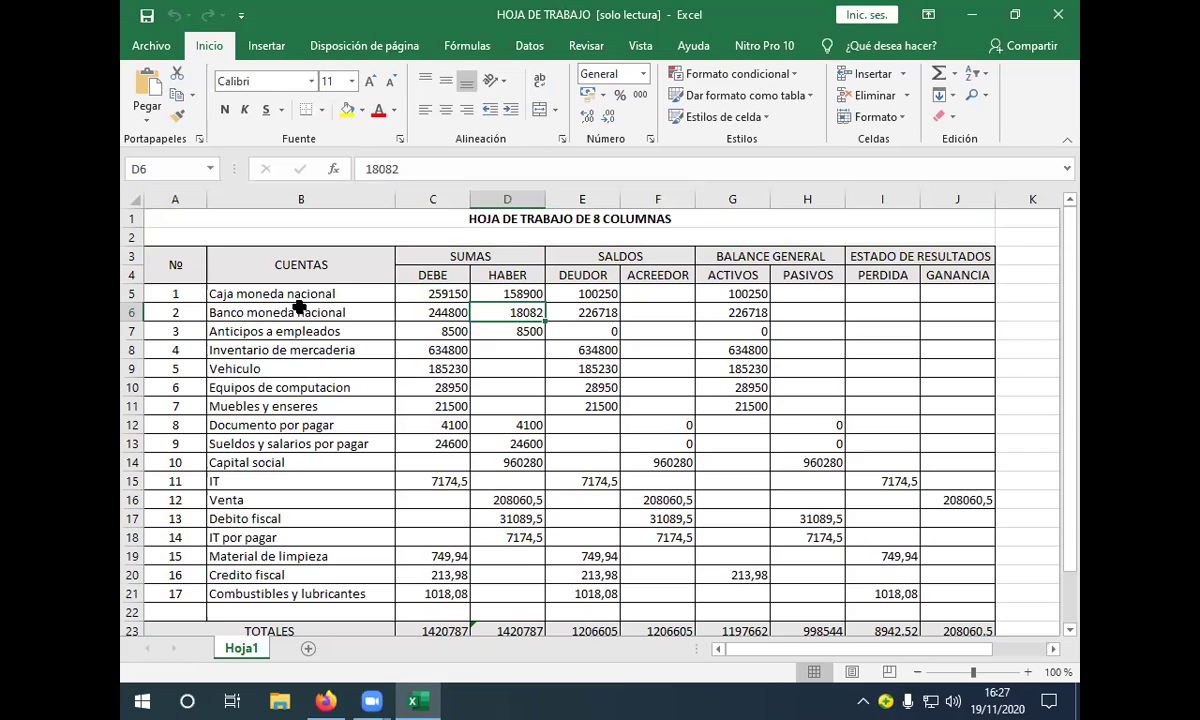
left_click(432, 331)
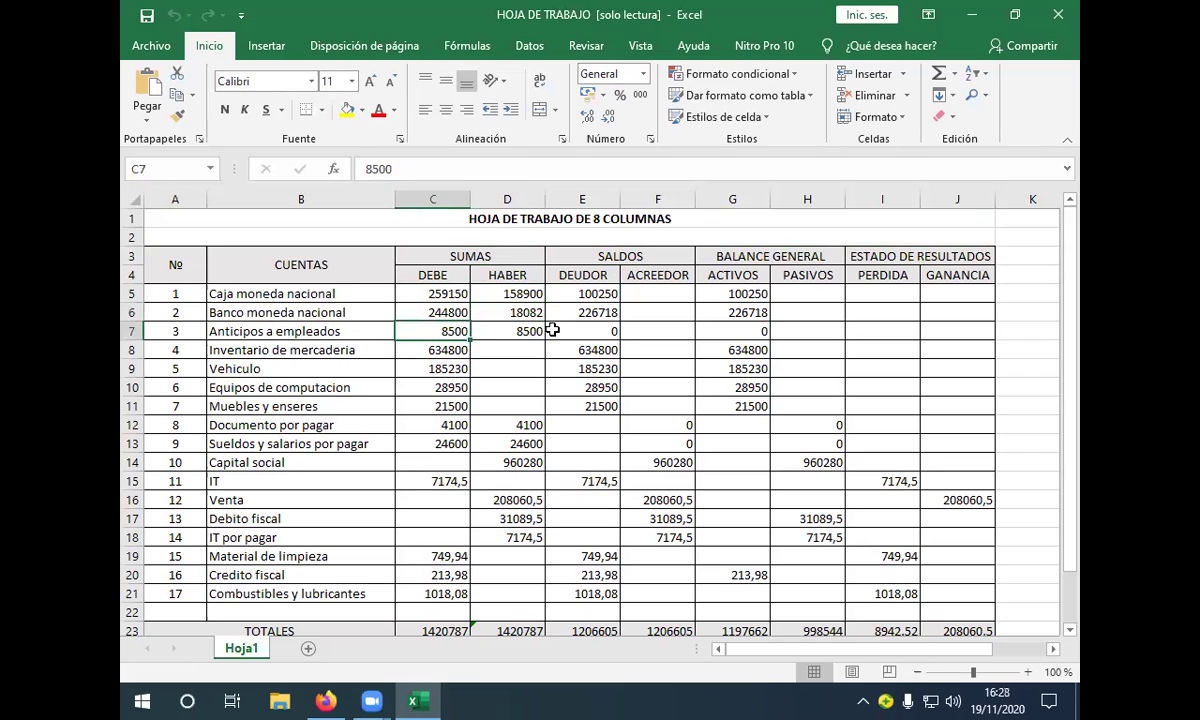
left_click(512, 330)
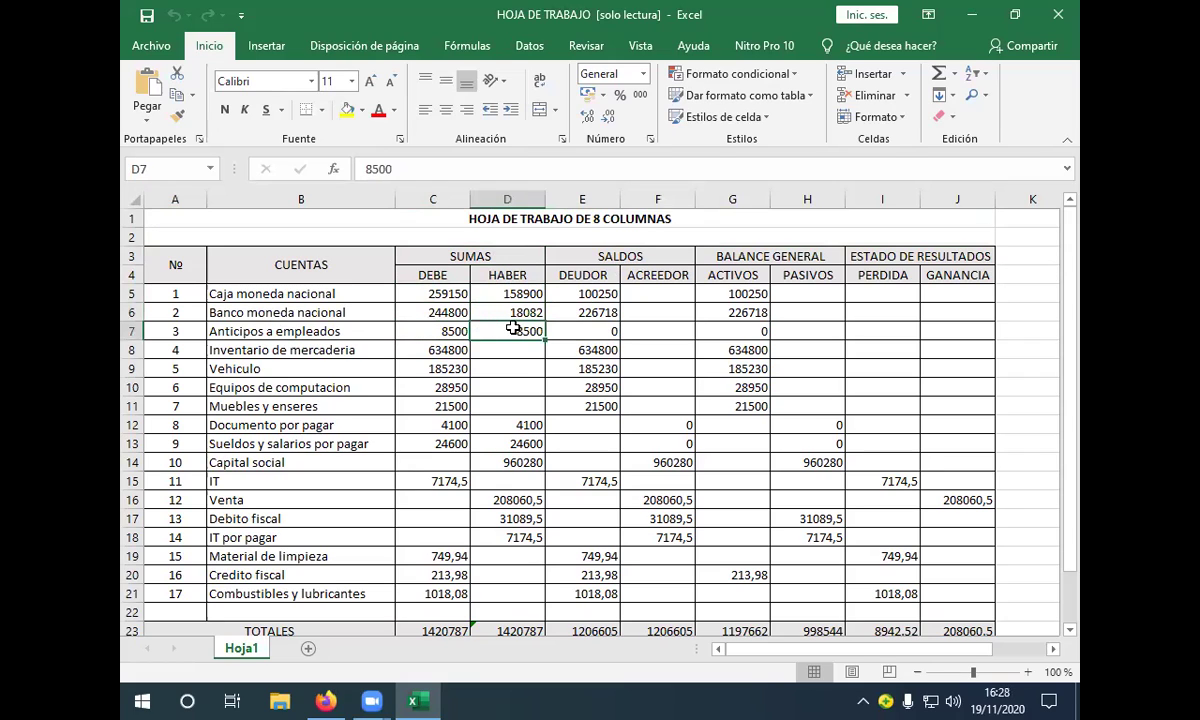
left_click(427, 334)
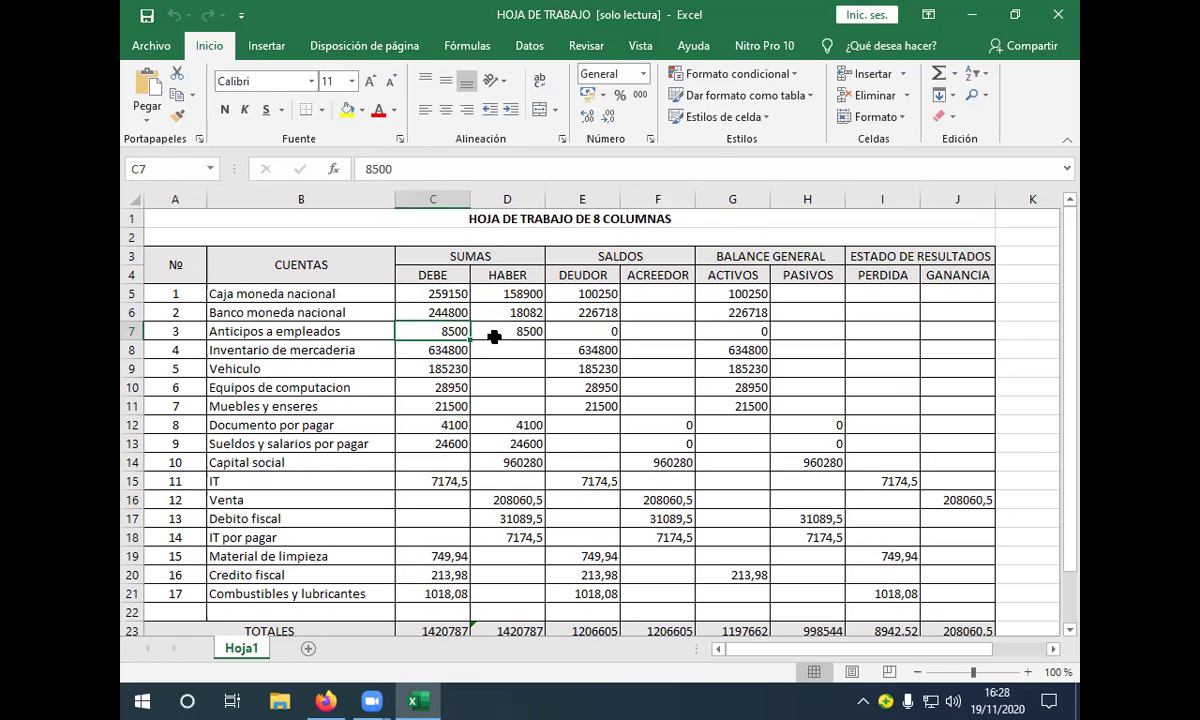
scroll(487, 334, "down", 4)
scroll(483, 333, "up", 4)
Step: Review the SUMAS amounts of the accounts from Inventario de mercaderia down to Sueldos y salarios por pagar
left_click(434, 352)
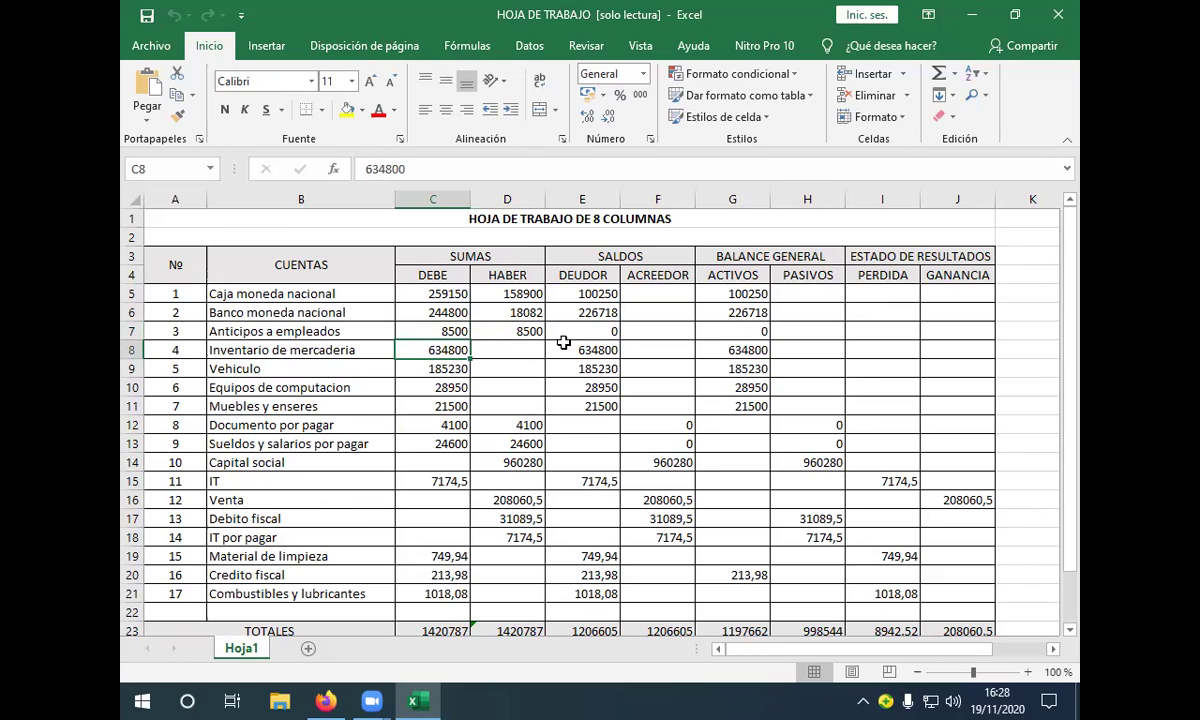
left_click(445, 369)
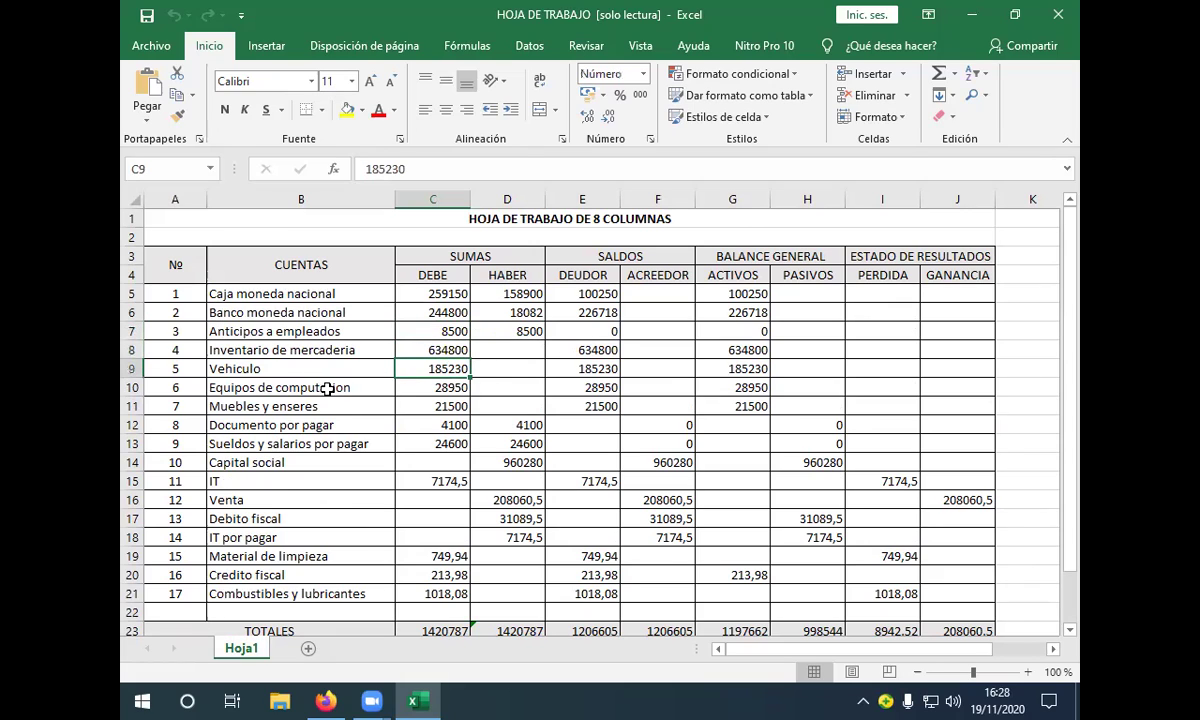
left_click(434, 388)
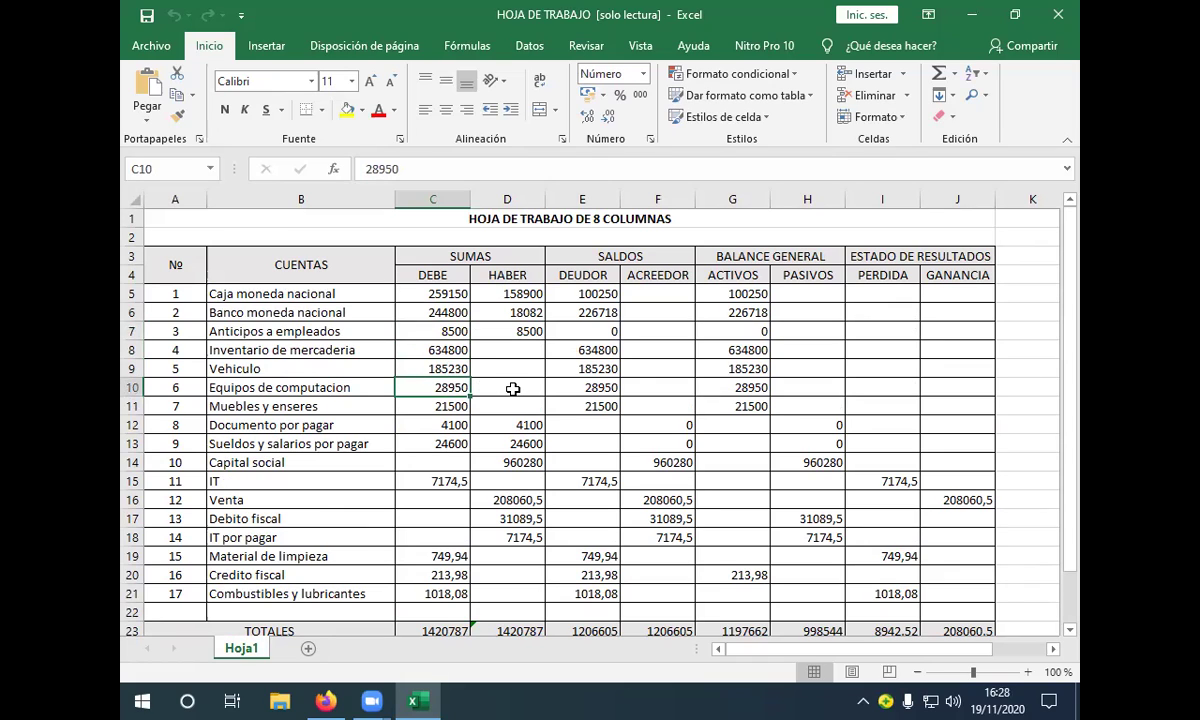
left_click(415, 401)
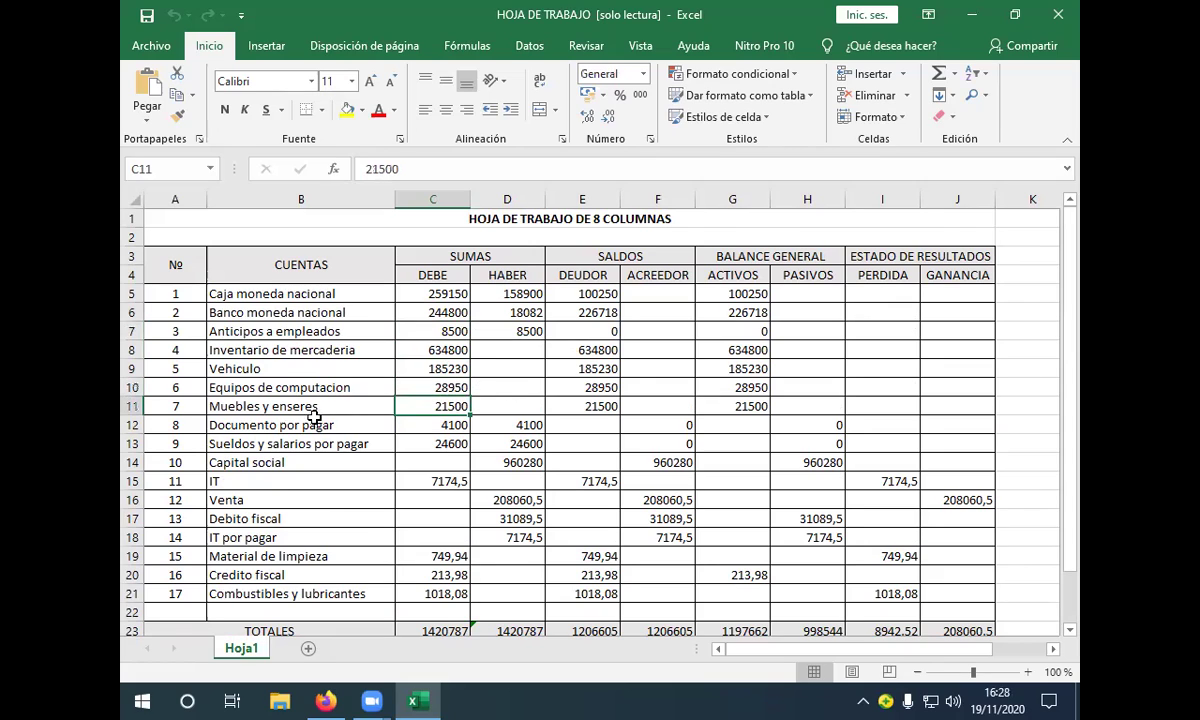
left_click(439, 424)
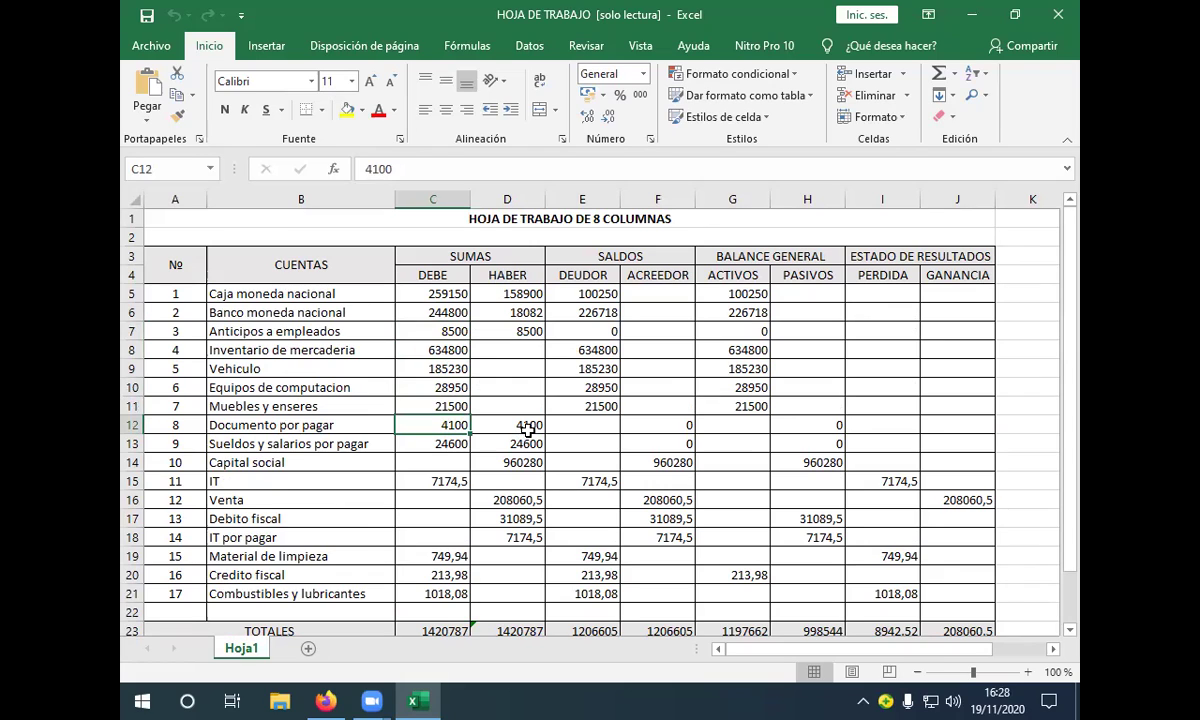
left_click(528, 428)
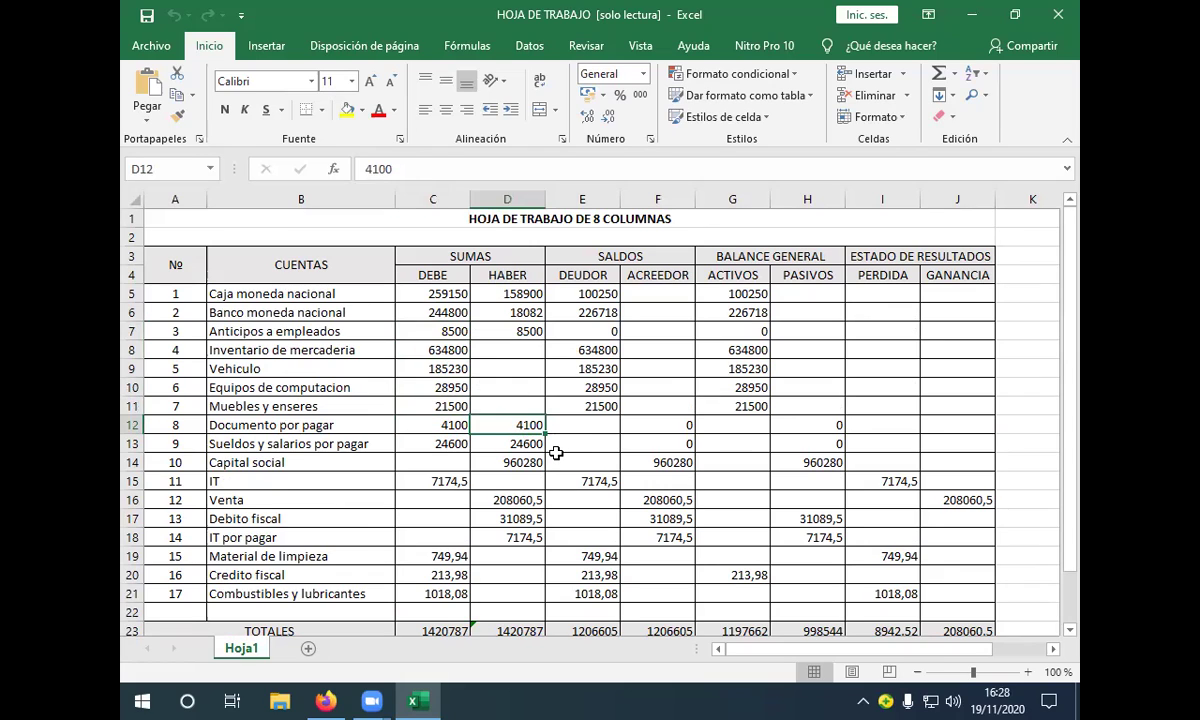
left_click(343, 440)
left_click(450, 441)
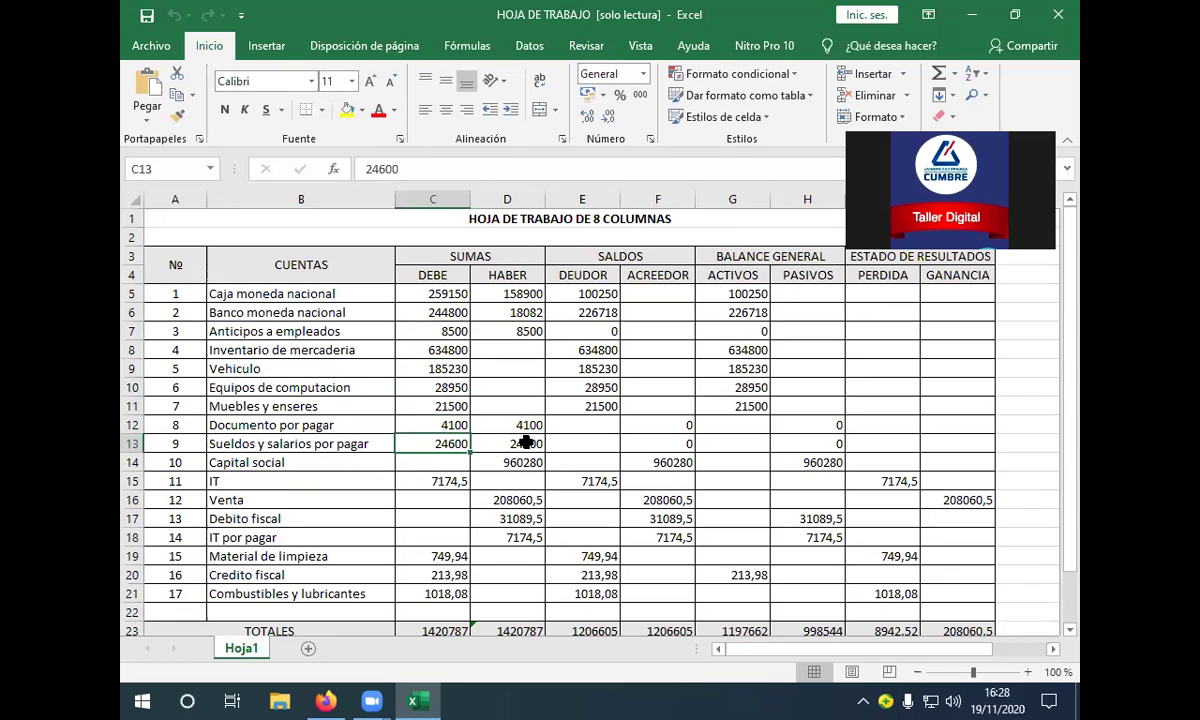
Step: Review the SUMAS amounts of the accounts from Capital social down to Combustibles y lubricantes
left_click(505, 461)
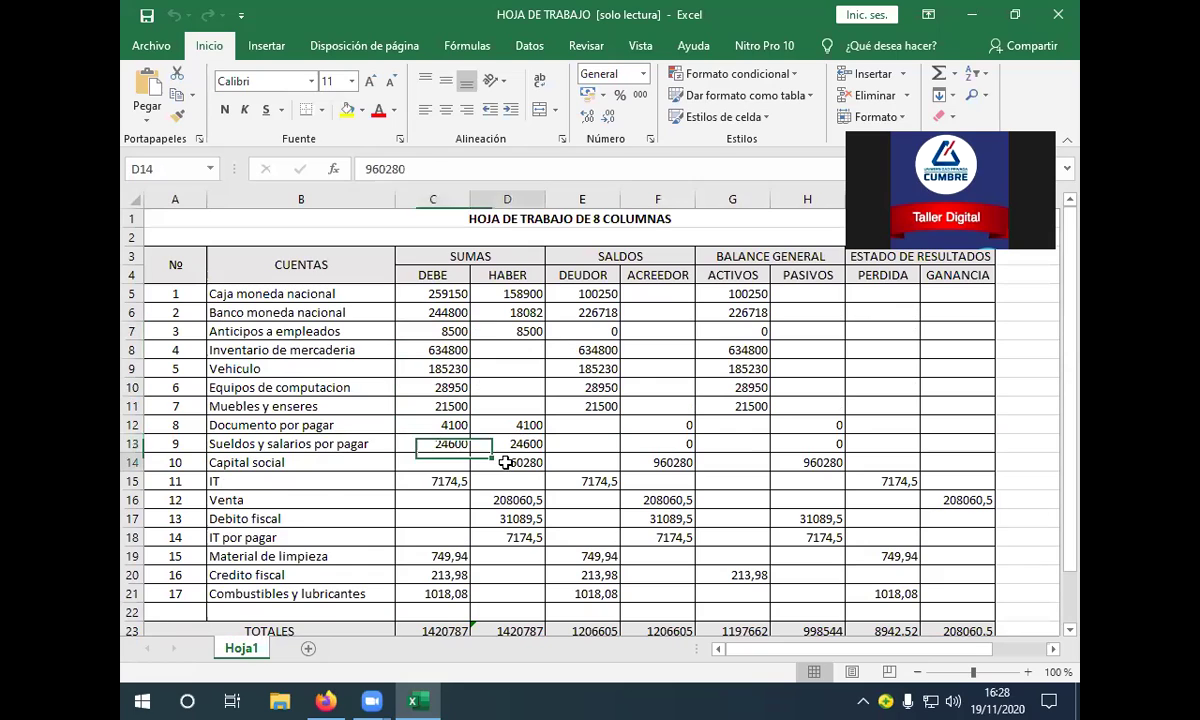
left_click(445, 480)
left_click(478, 496)
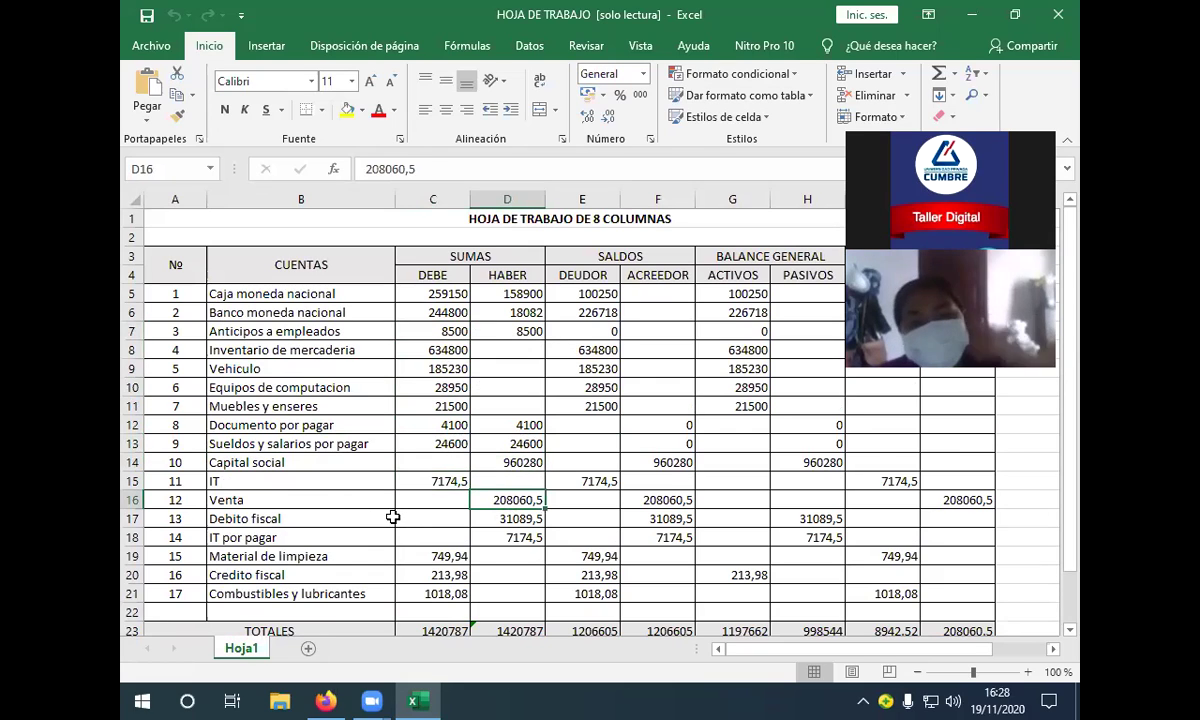
left_click_drag(505, 510, 508, 512)
left_click(509, 519)
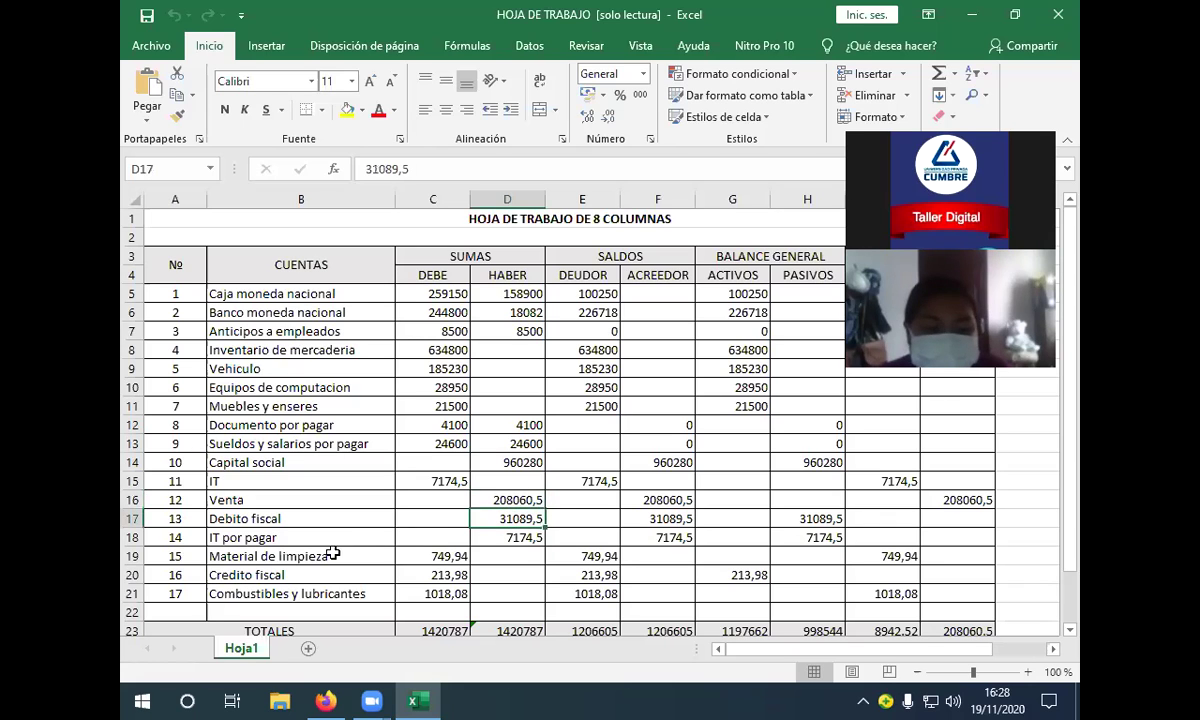
left_click(502, 535)
scroll(502, 535, "down", 2)
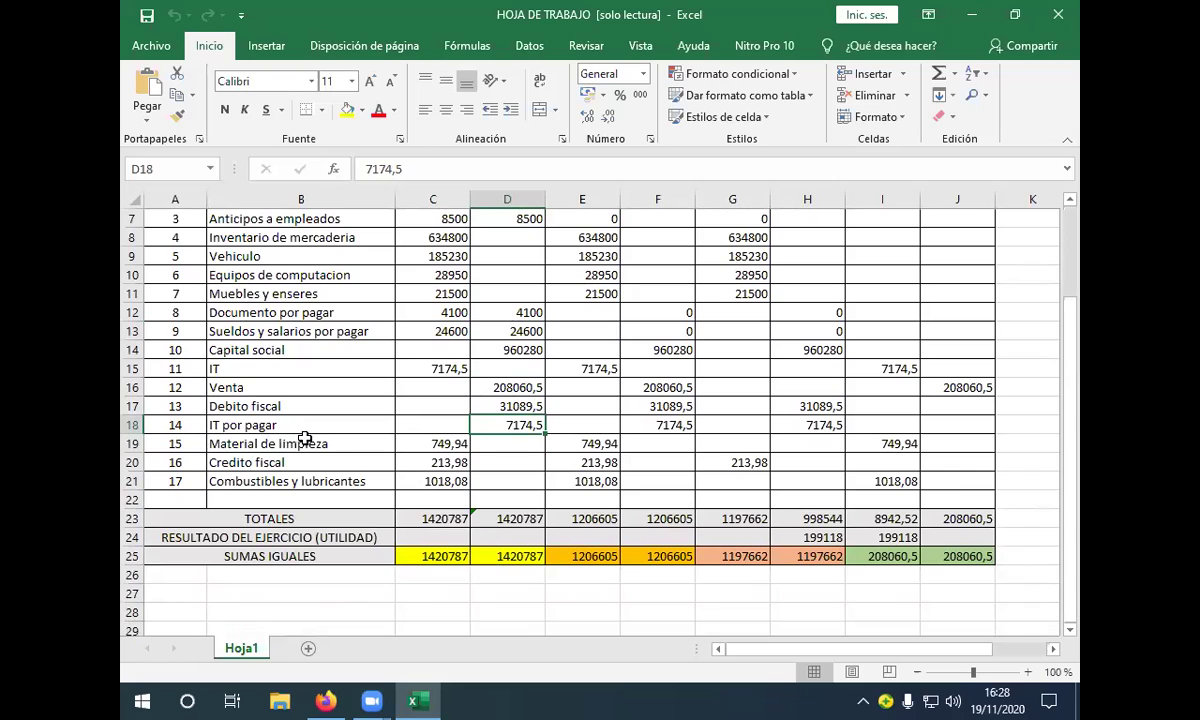
left_click(425, 443)
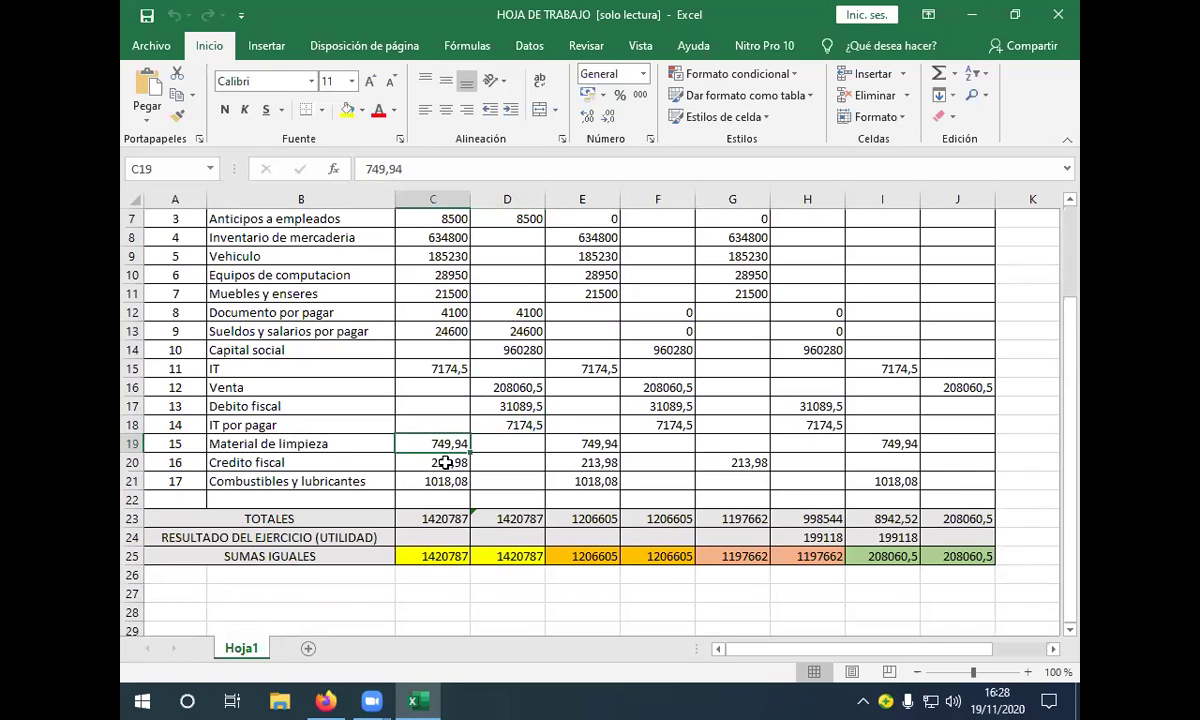
left_click(441, 460)
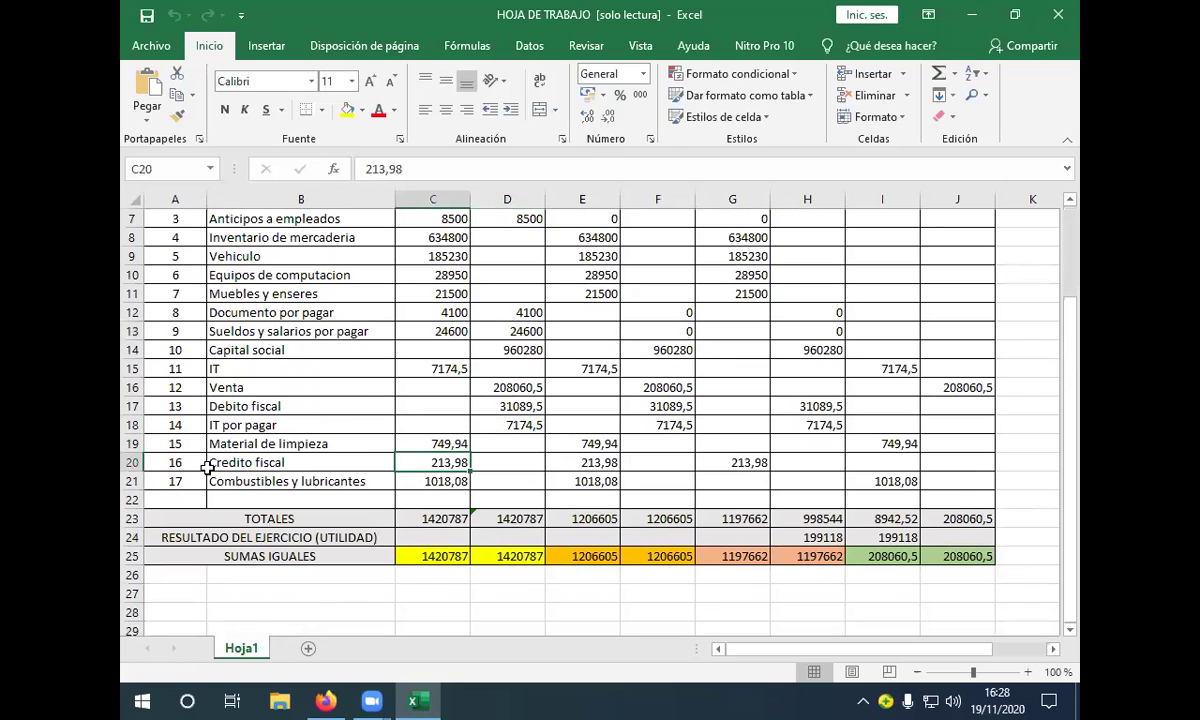
left_click(412, 481)
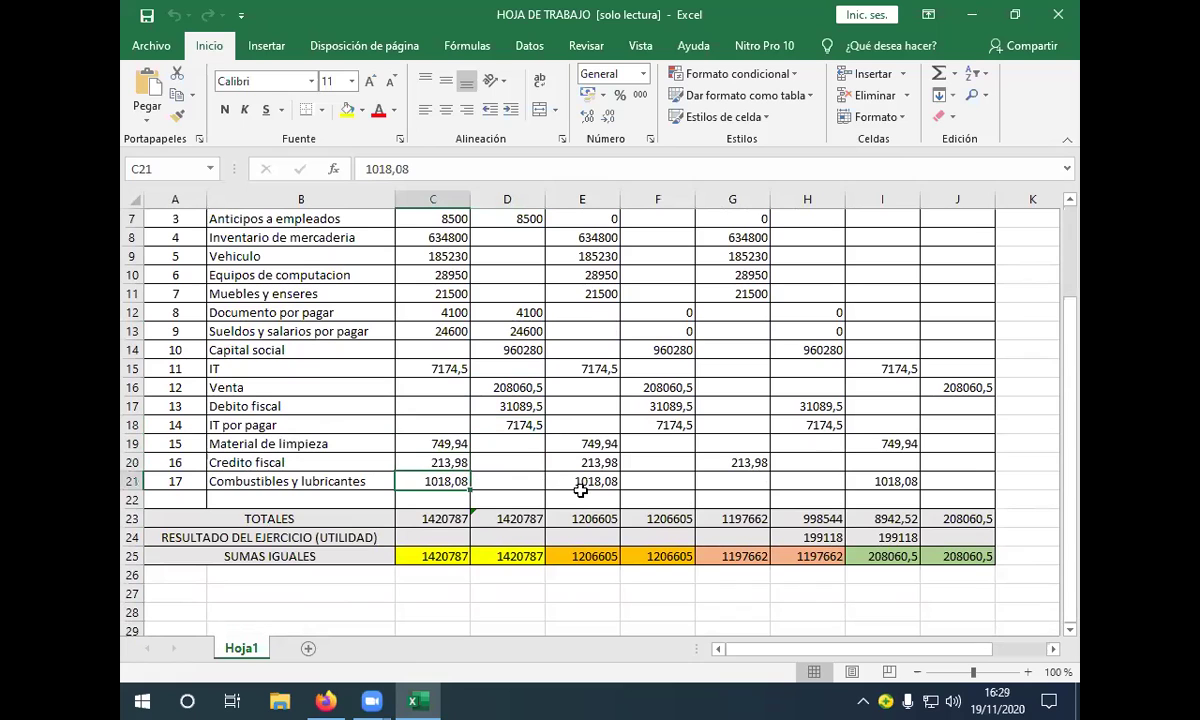
Step: Inspect and compare the TOTALES formulas of the DEBE and HABER columns in cells C23 and D23
left_click(425, 520)
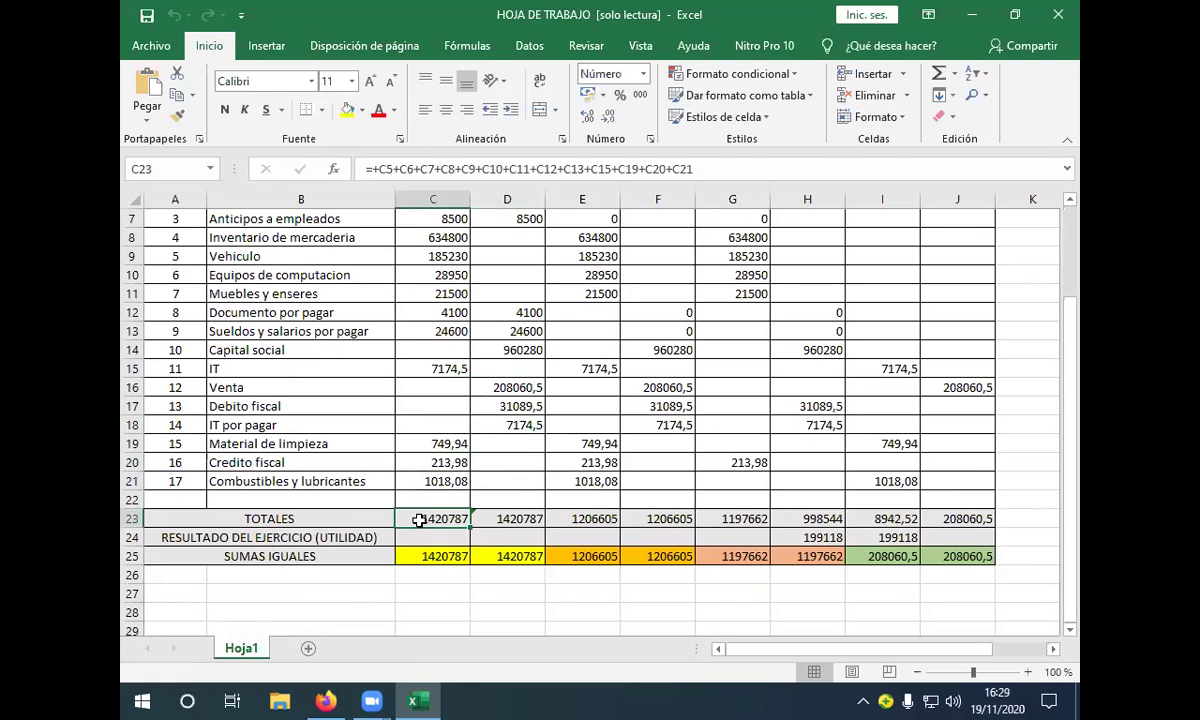
left_click(498, 518)
scroll(440, 466, "up", 2)
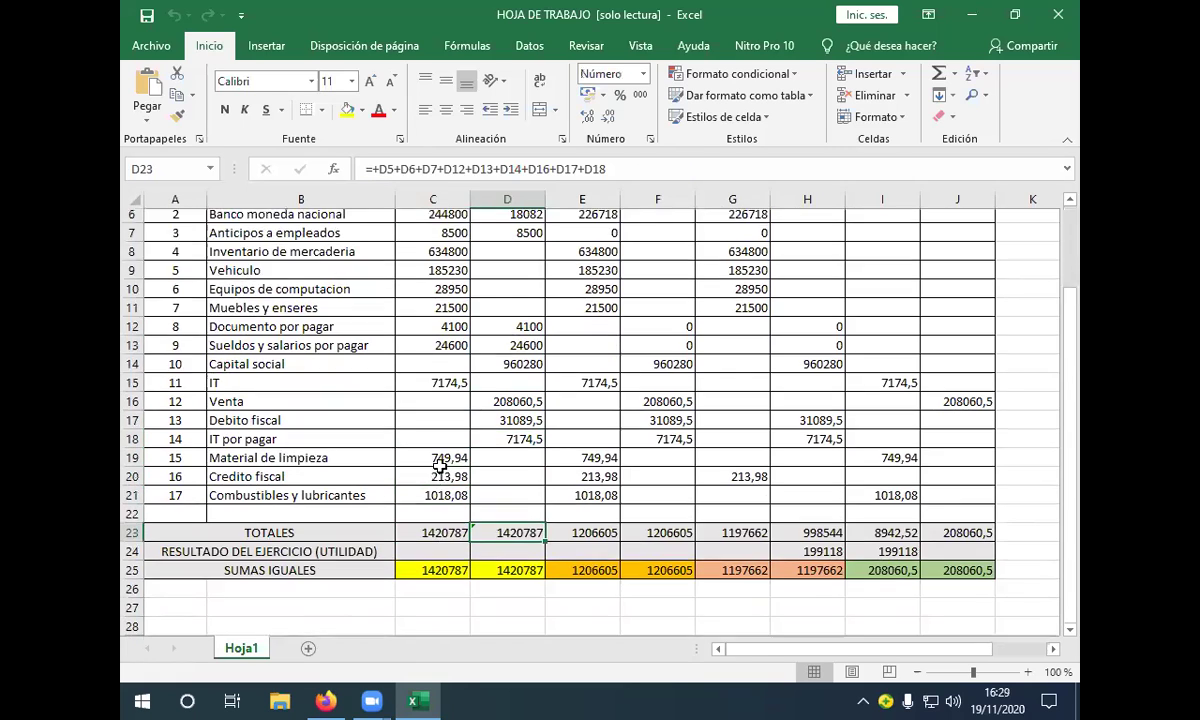
scroll(435, 290, "down", 2)
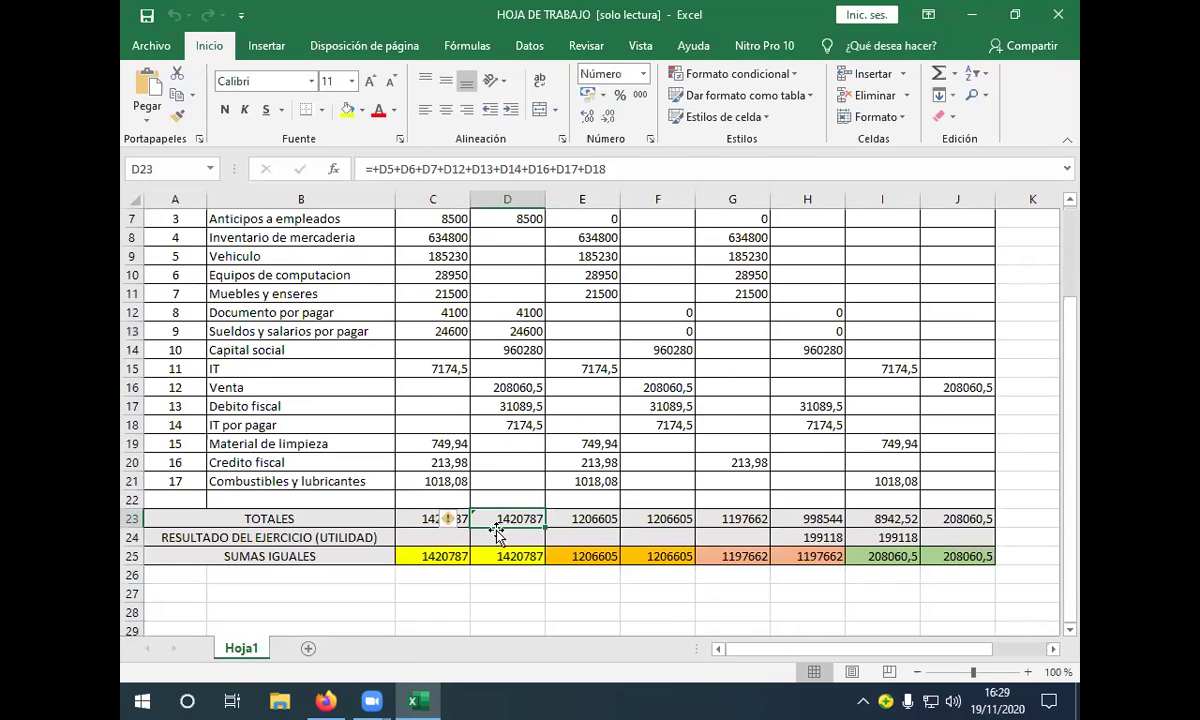
left_click(420, 520)
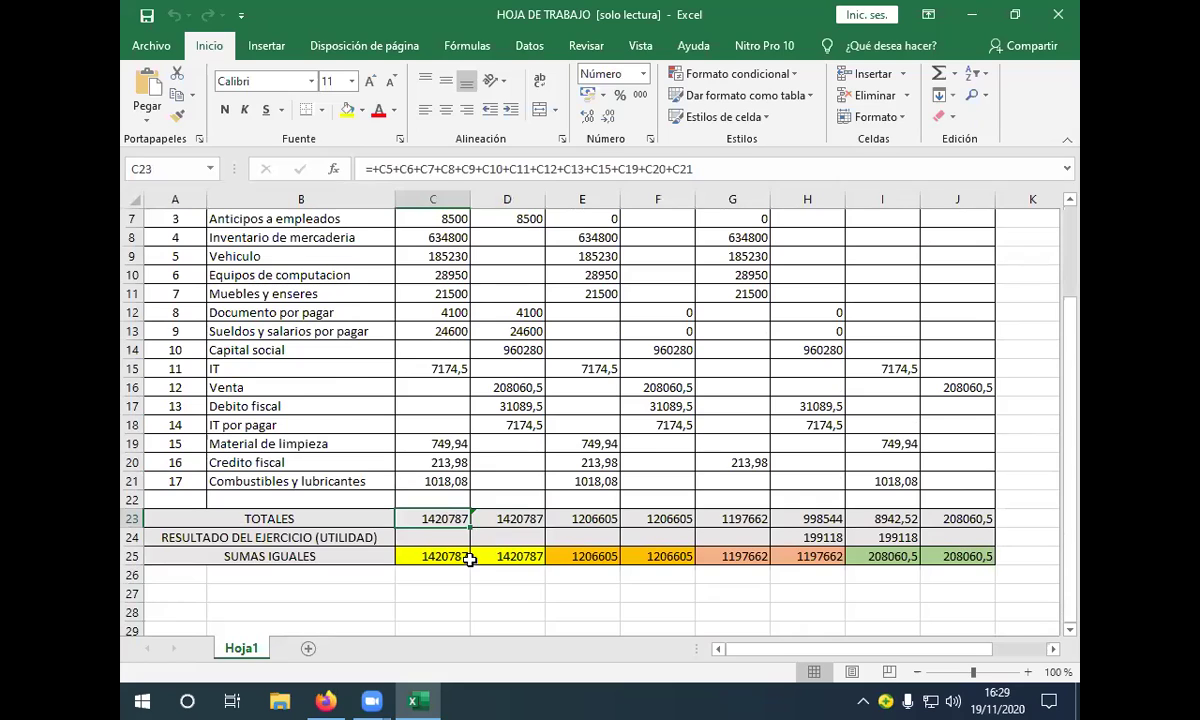
left_click(510, 519)
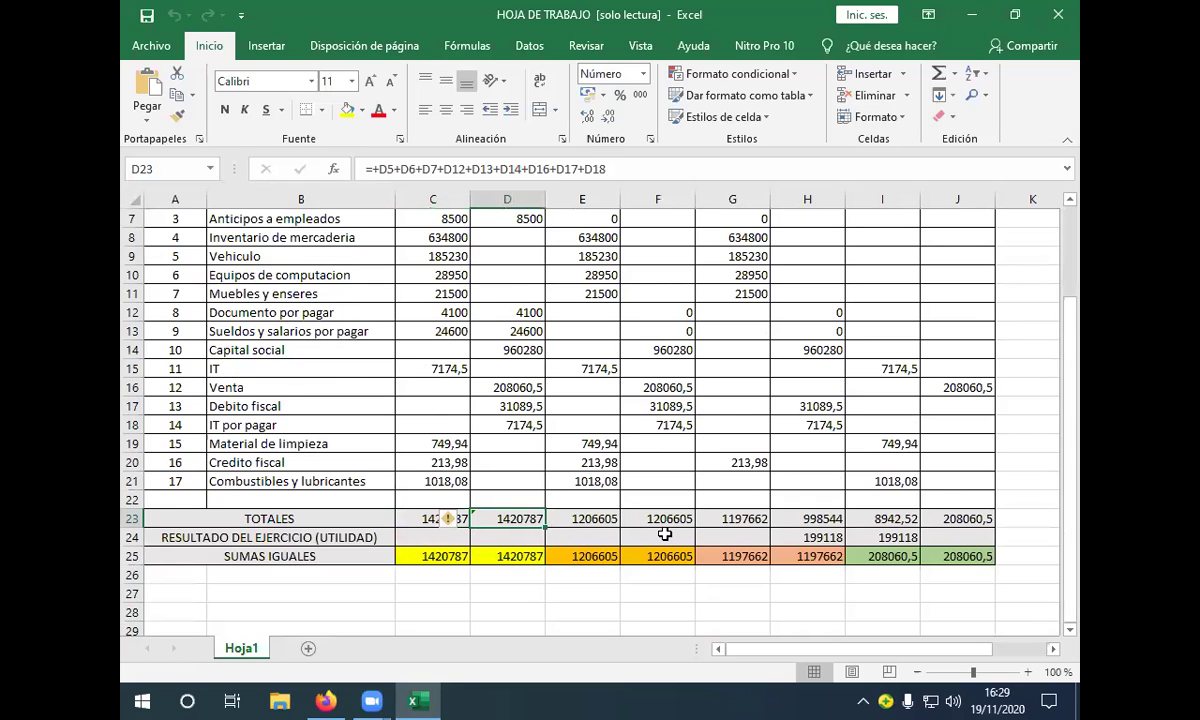
Step: Examine how the DEUDOR balance of Caja moneda nacional in E5 is derived from its DEBE and HABER amounts
scroll(622, 500, "up", 2)
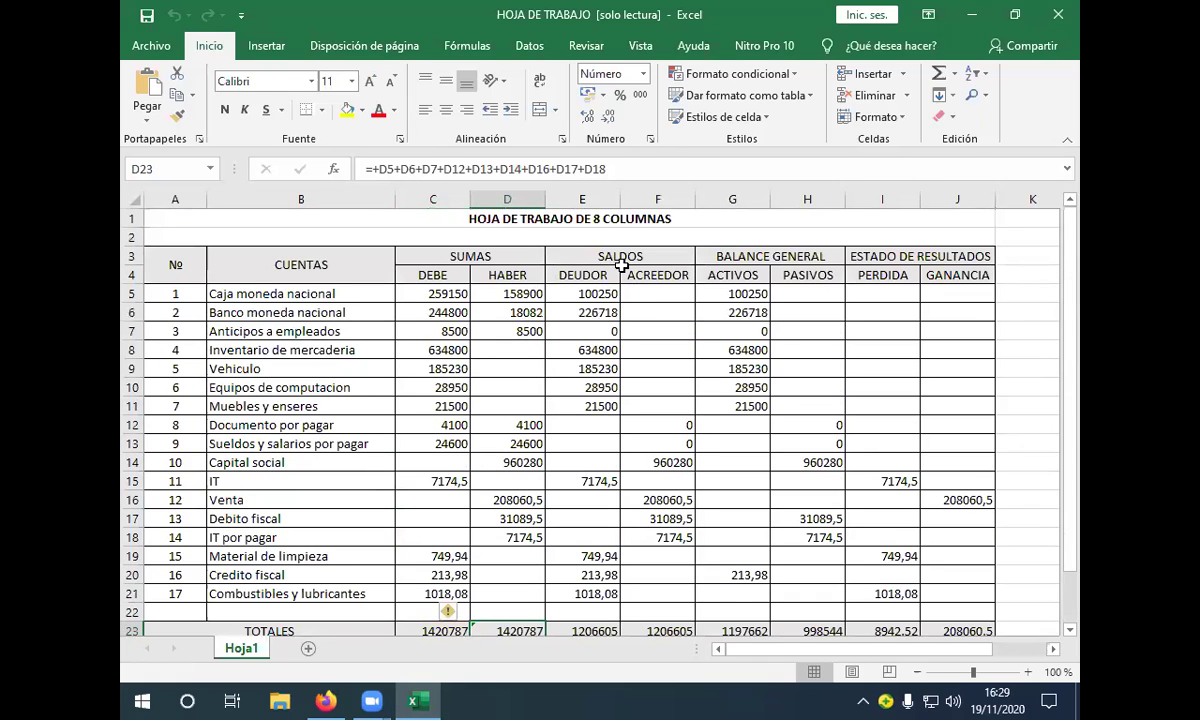
left_click(415, 294)
left_click(512, 292)
left_click(590, 294)
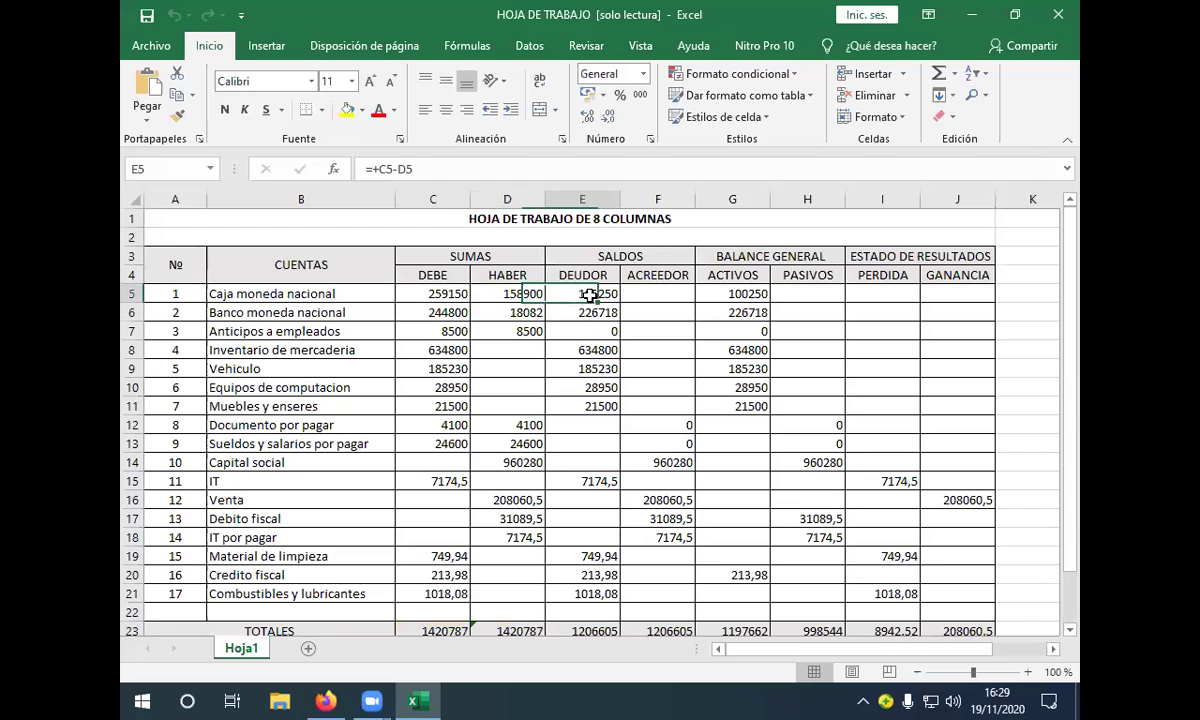
left_click(408, 294)
left_click(514, 294)
left_click(445, 294)
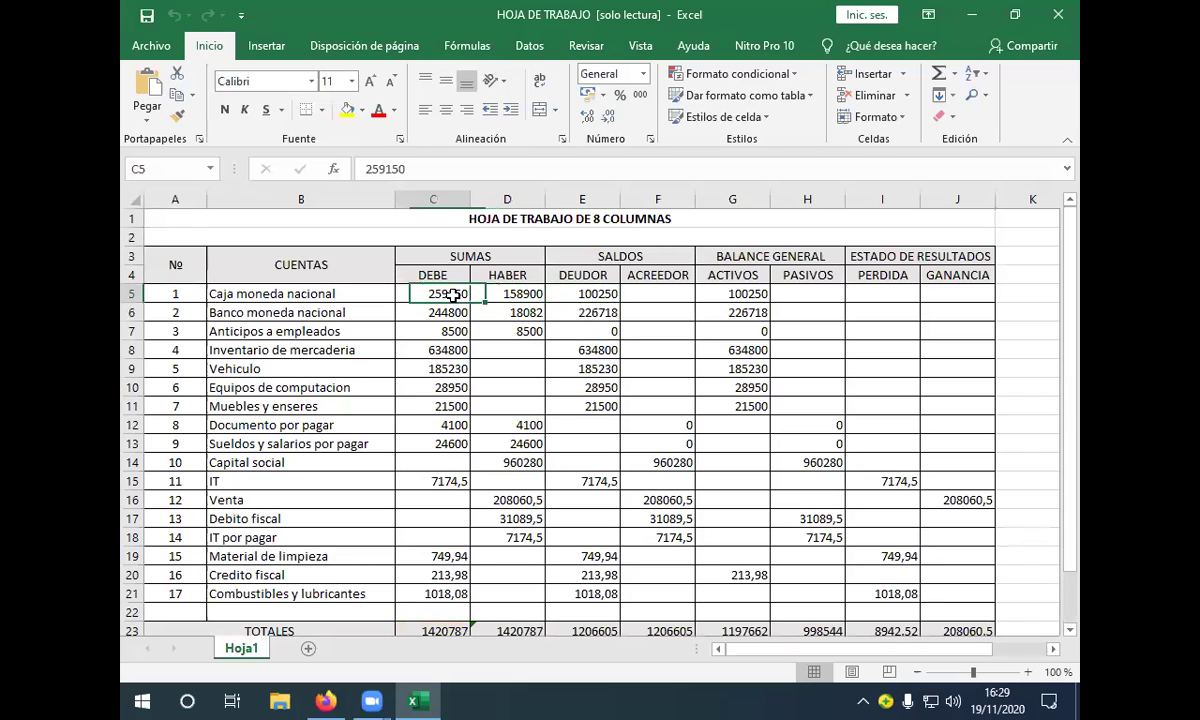
left_click(610, 296)
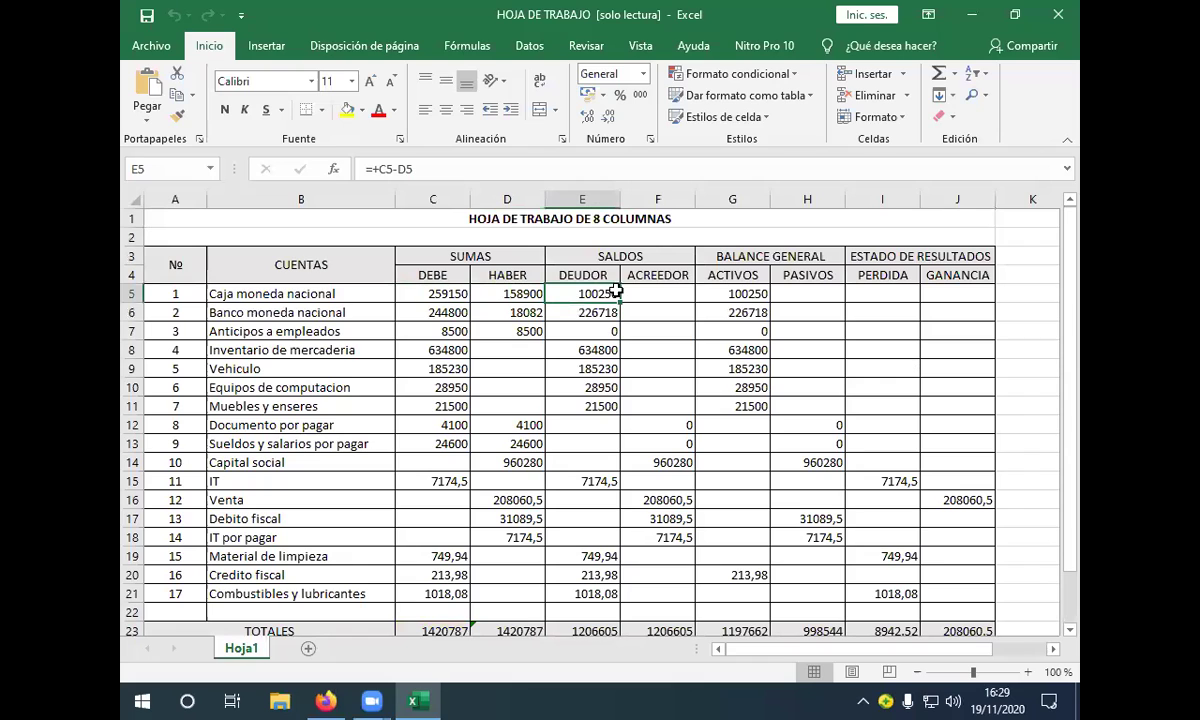
Step: Compare the HABER amount of Capital social with its ACREEDOR balance, and the DEBE amount of IT with its DEUDOR balance
left_click(654, 460)
left_click(514, 461)
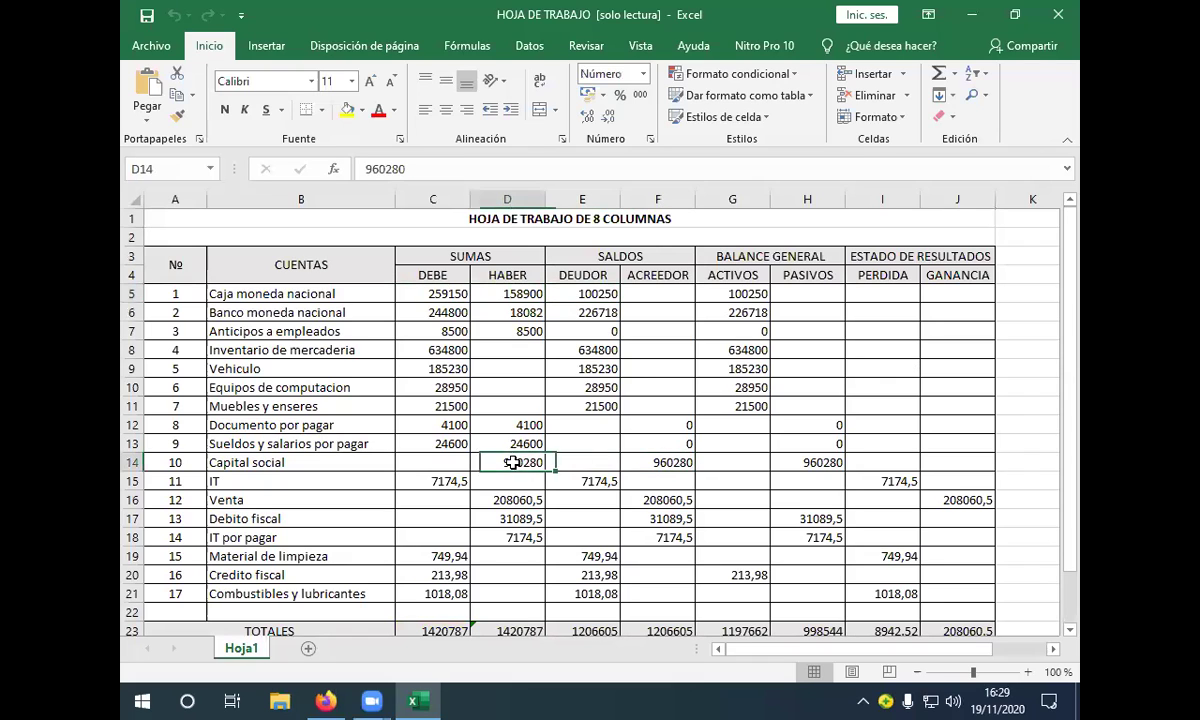
left_click_drag(510, 275, 515, 462)
left_click_drag(305, 462, 677, 460)
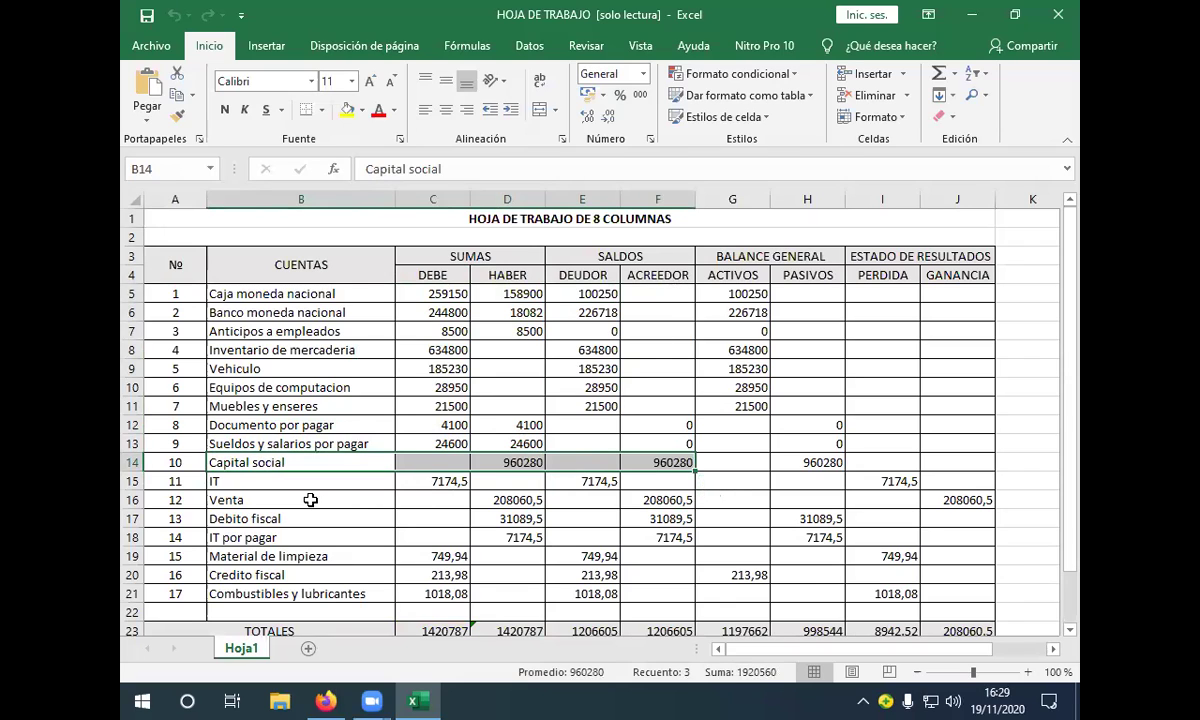
left_click(417, 484)
left_click(576, 484)
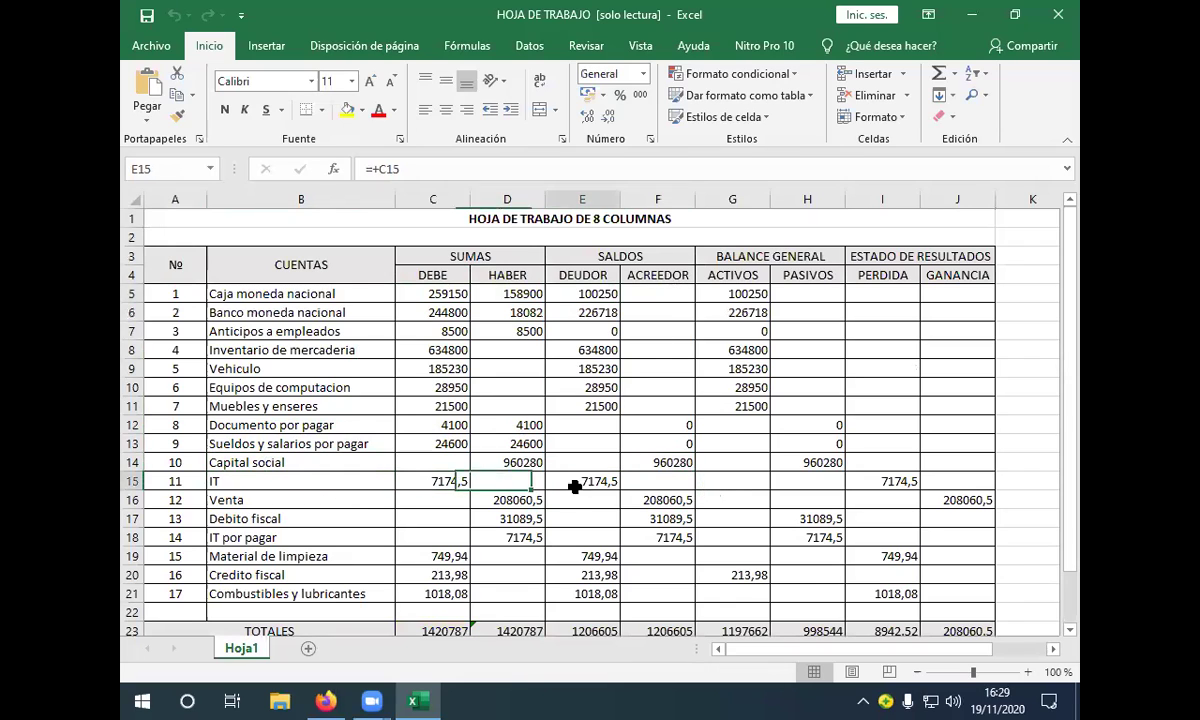
left_click(508, 462)
left_click(527, 424)
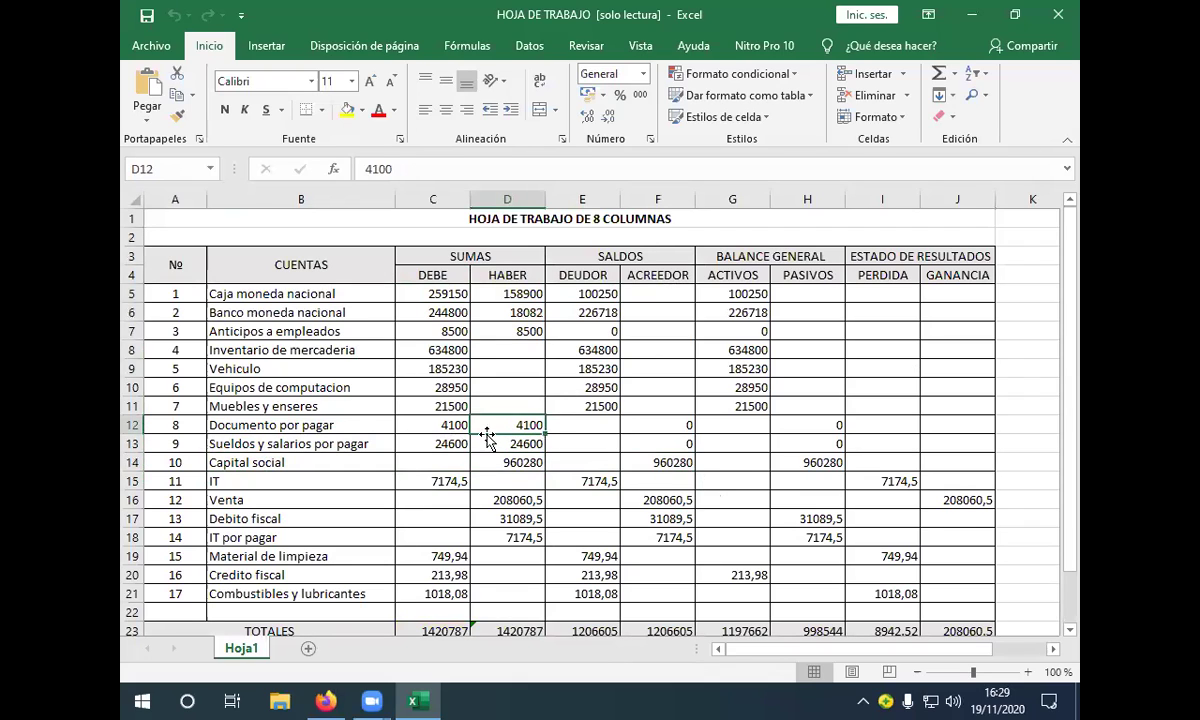
Step: Recheck the Caja moneda nacional balance in E5 against the amounts in C5 and D5
left_click(580, 293)
left_click(425, 293)
left_click(495, 294)
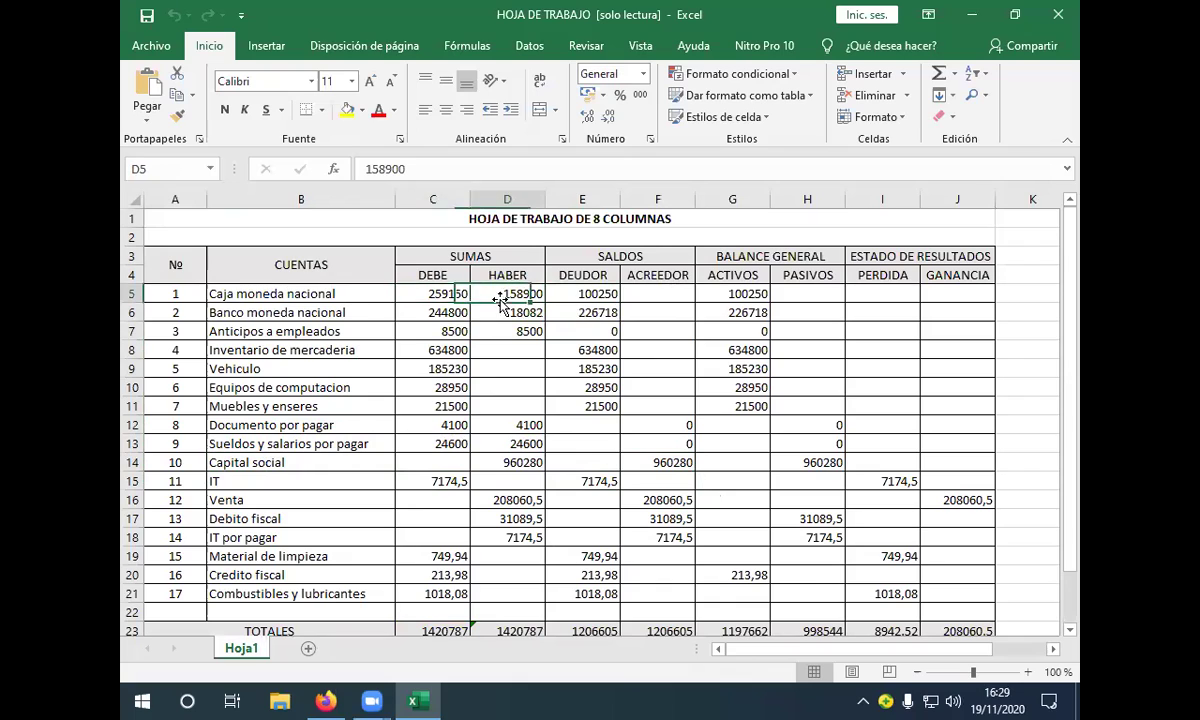
Step: Check the DEUDOR balances of Banco moneda nacional in E6 and Anticipos a empleados in E7 against their DEBE and HABER amounts
left_click(450, 312)
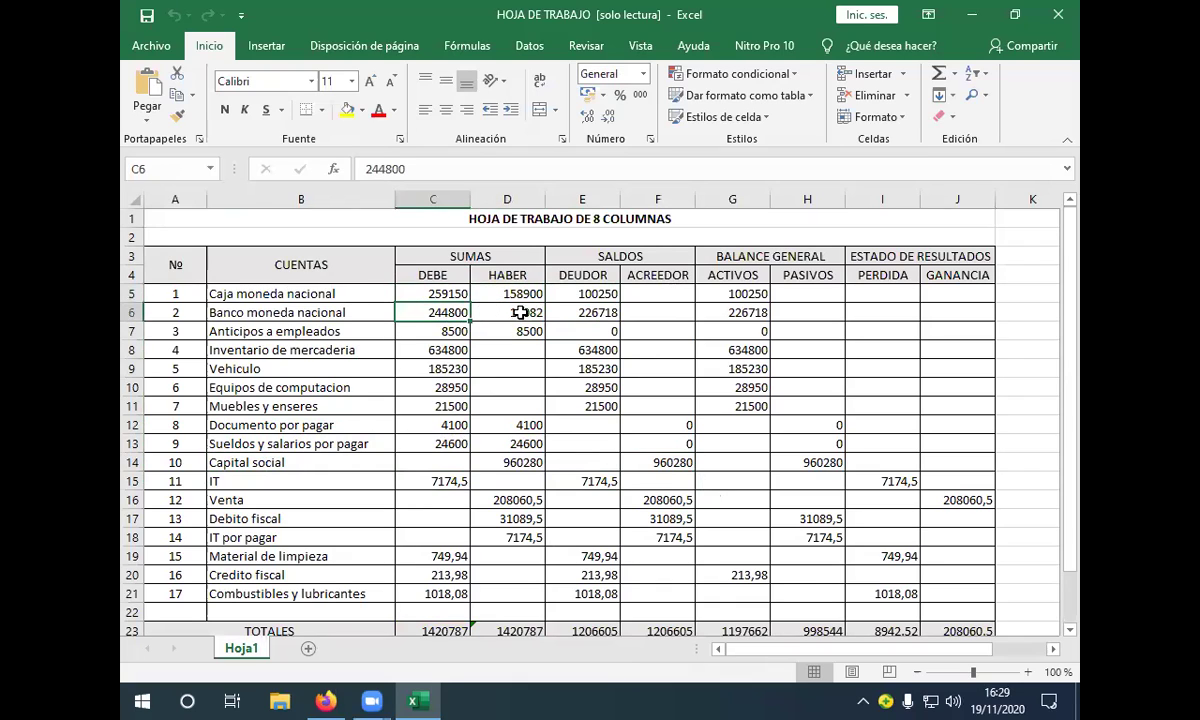
left_click(524, 312)
left_click(598, 314)
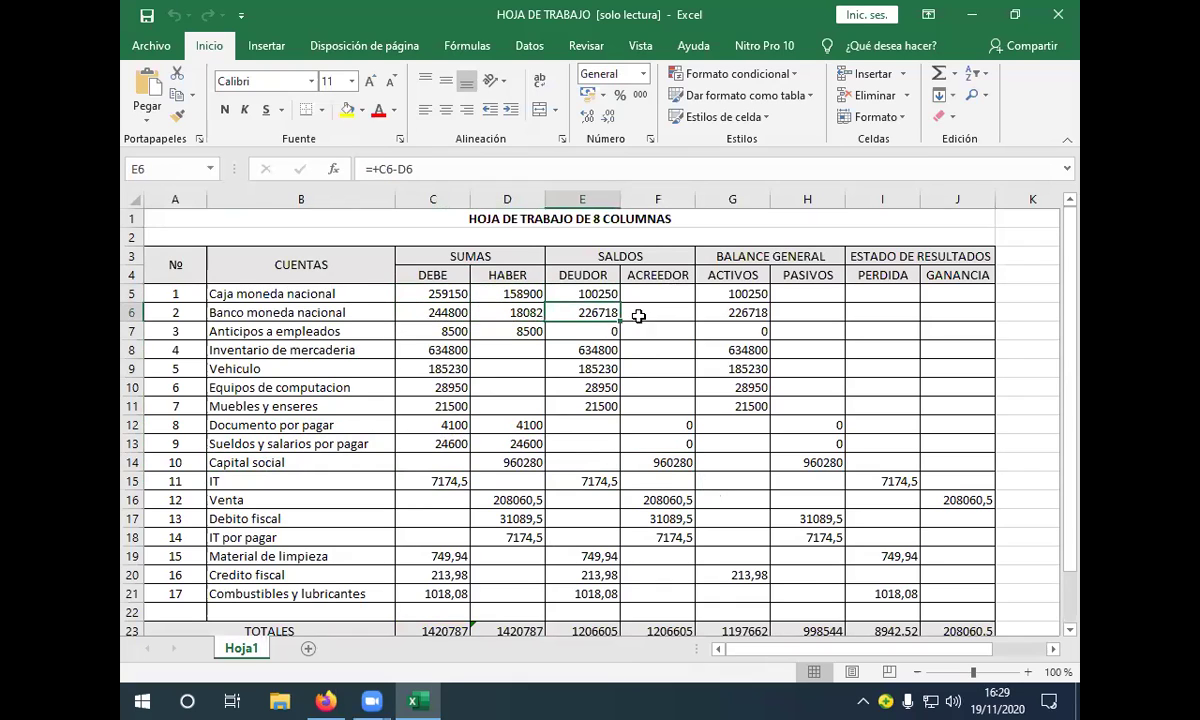
left_click(445, 331)
left_click(520, 331)
left_click(585, 331)
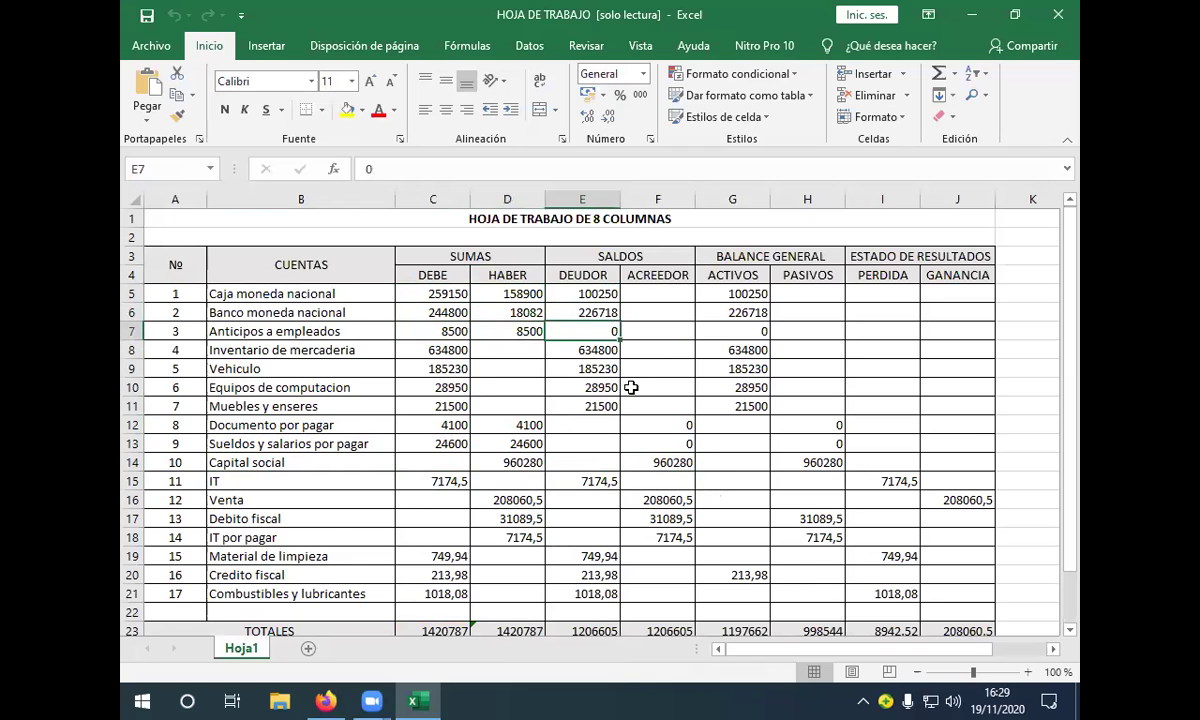
Step: Compare the BALANCE GENERAL and ESTADO DE RESULTADOS column groups of the worksheet
scroll(597, 385, "down", 1)
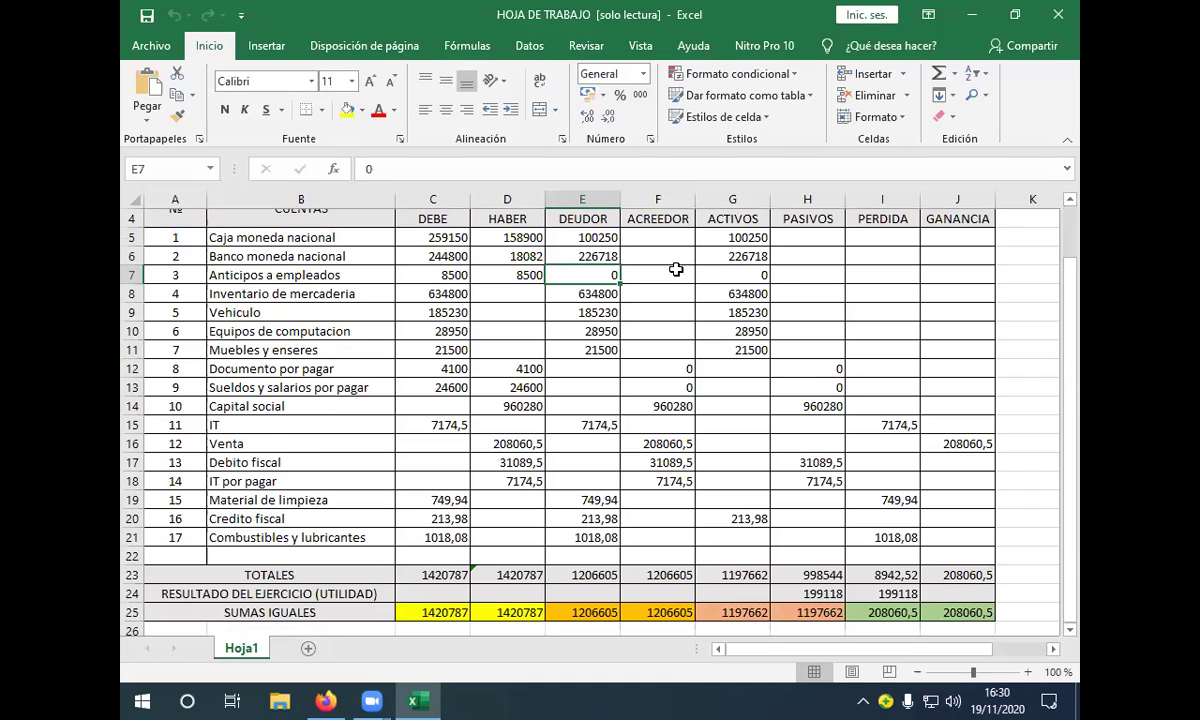
scroll(676, 270, "up", 1)
left_click(789, 252)
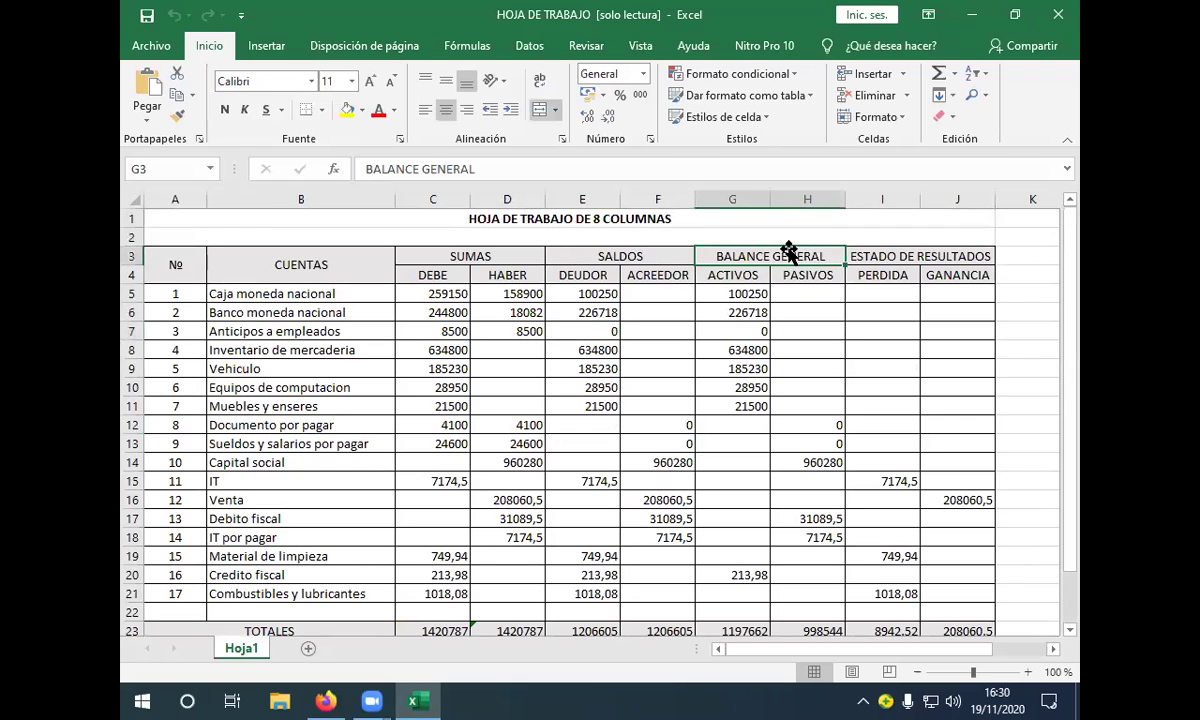
left_click(876, 257)
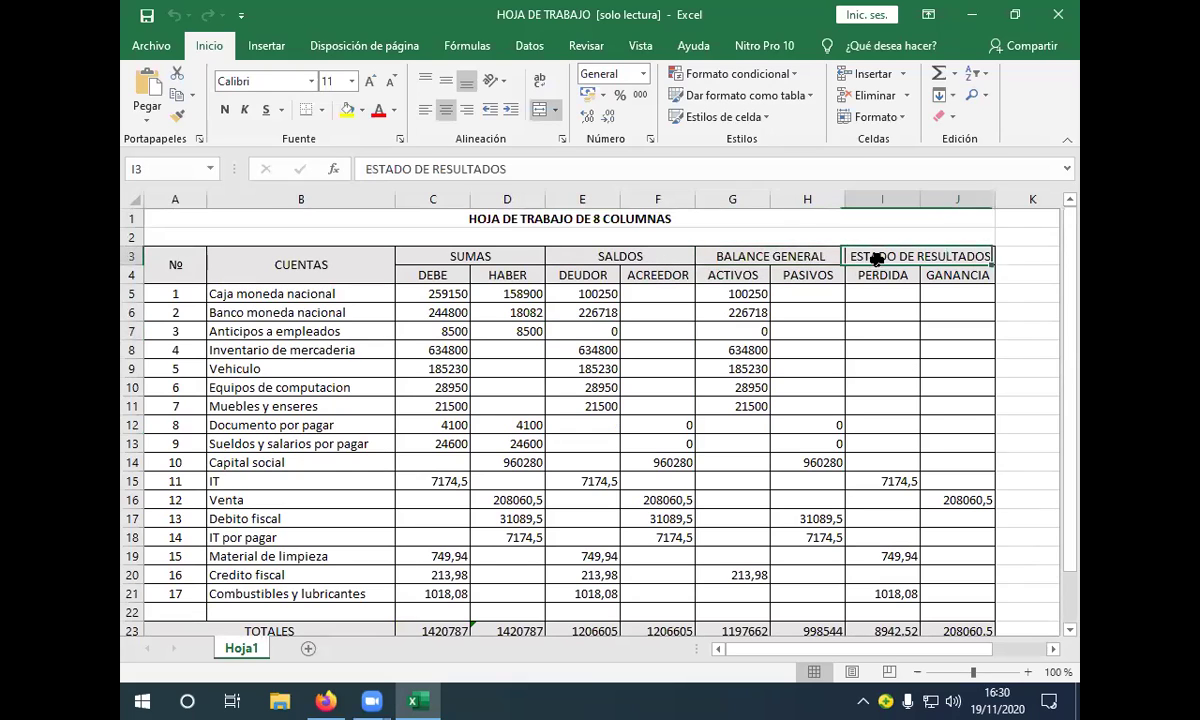
scroll(850, 330, "down", 1)
scroll(858, 316, "up", 1)
left_click(752, 259)
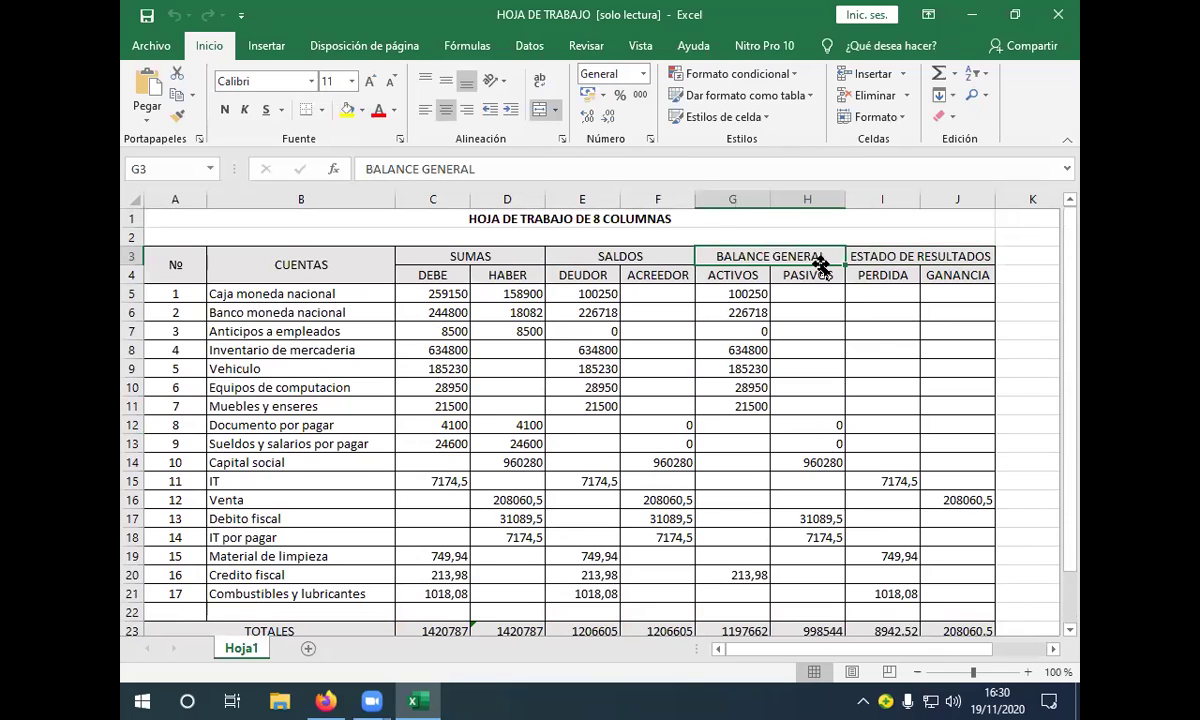
left_click(905, 310)
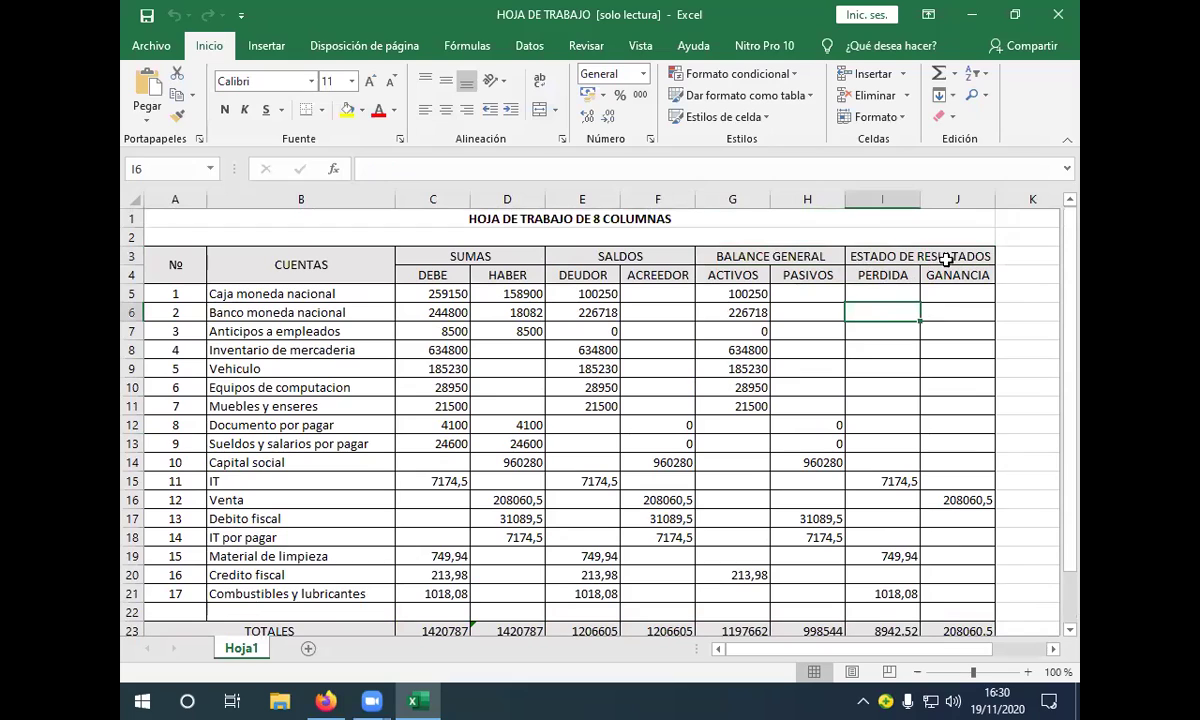
Step: Review the PERDIDA column and trace the IT account across its row to the amount in I15
left_click_drag(880, 263, 892, 594)
left_click(884, 270)
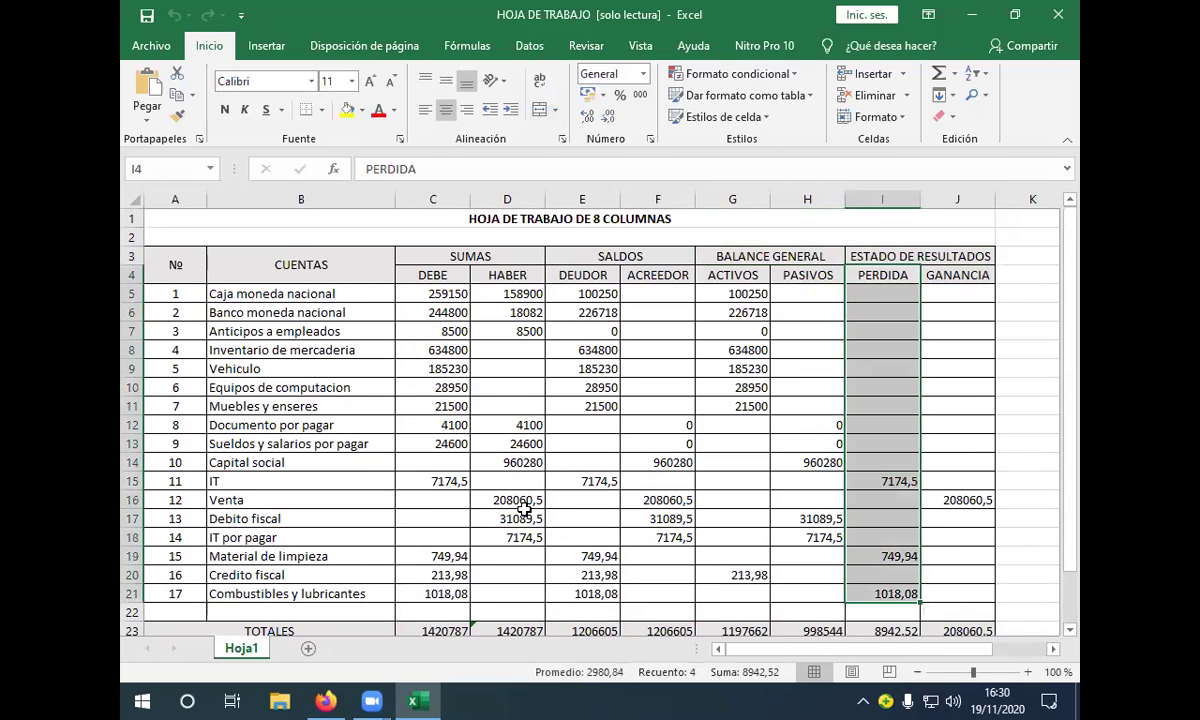
left_click(313, 484)
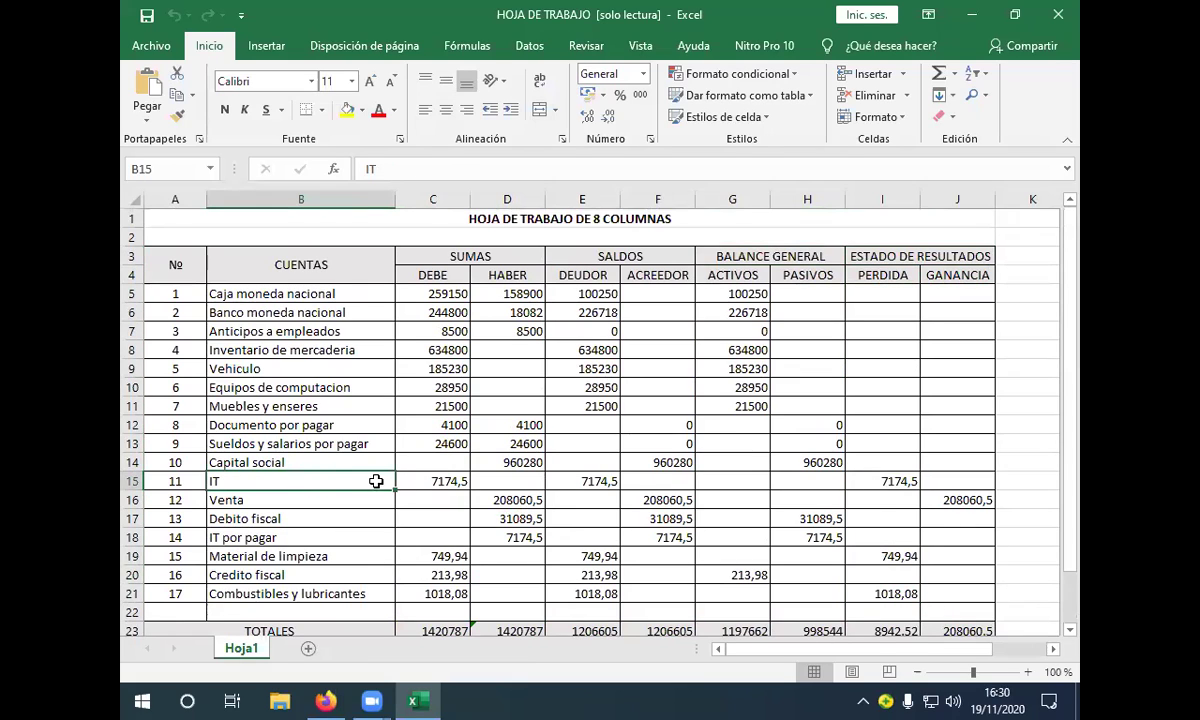
left_click_drag(265, 480, 912, 490)
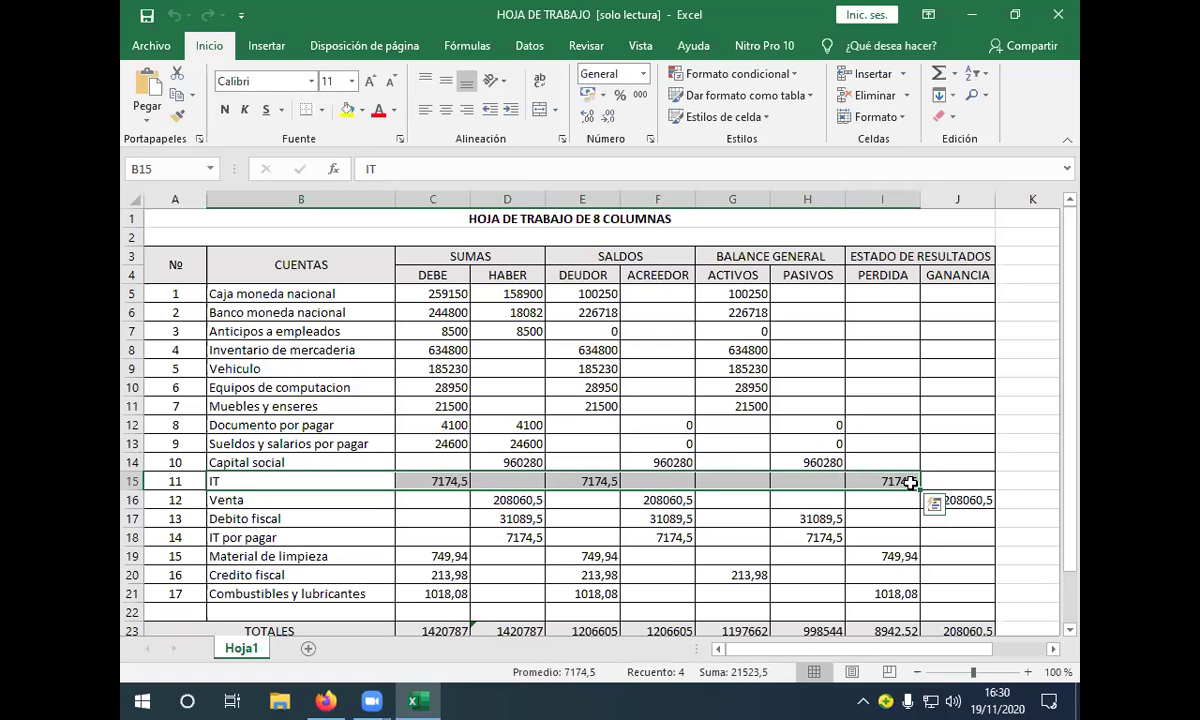
left_click(892, 481)
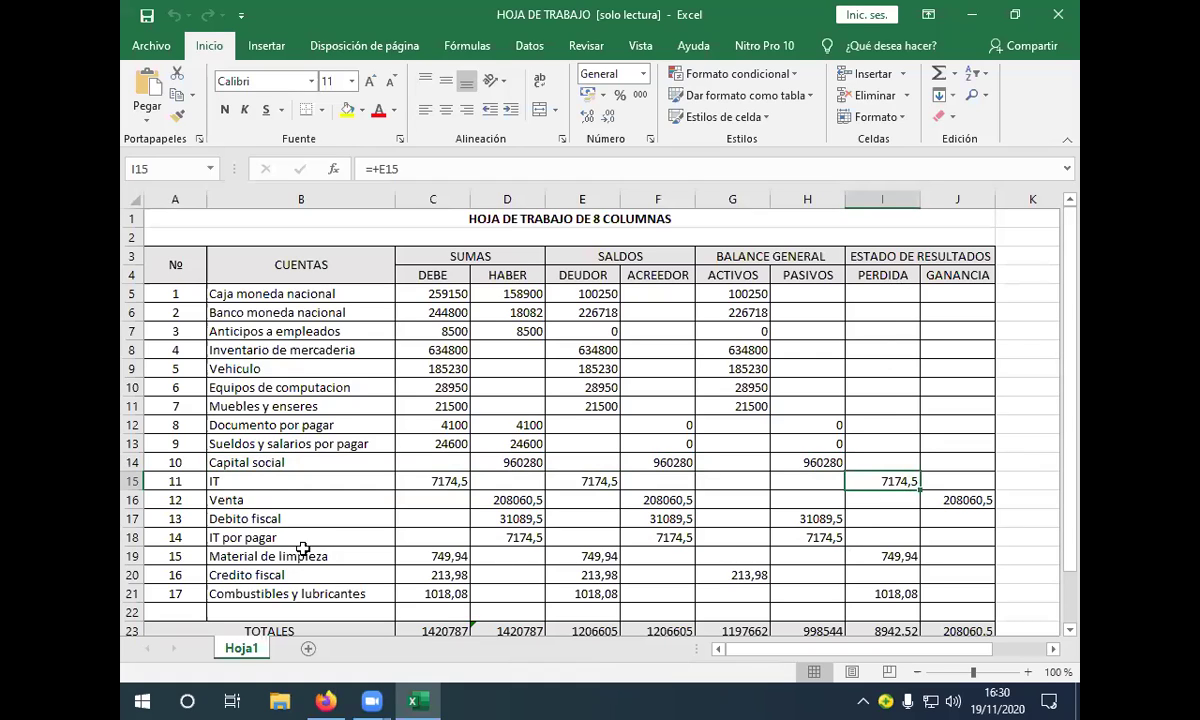
Step: Trace Material de limpieza and Combustibles y lubricantes across to PERDIDA, and review the amounts in that whole column
left_click_drag(273, 560, 905, 558)
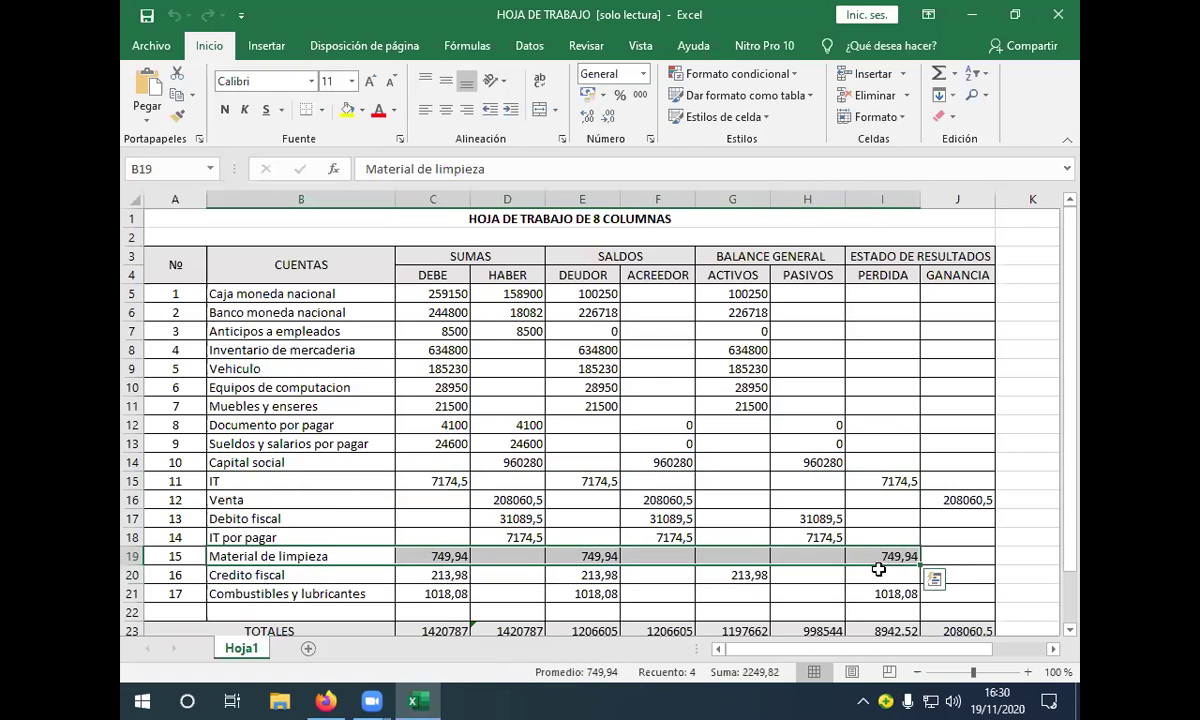
left_click_drag(250, 593, 913, 596)
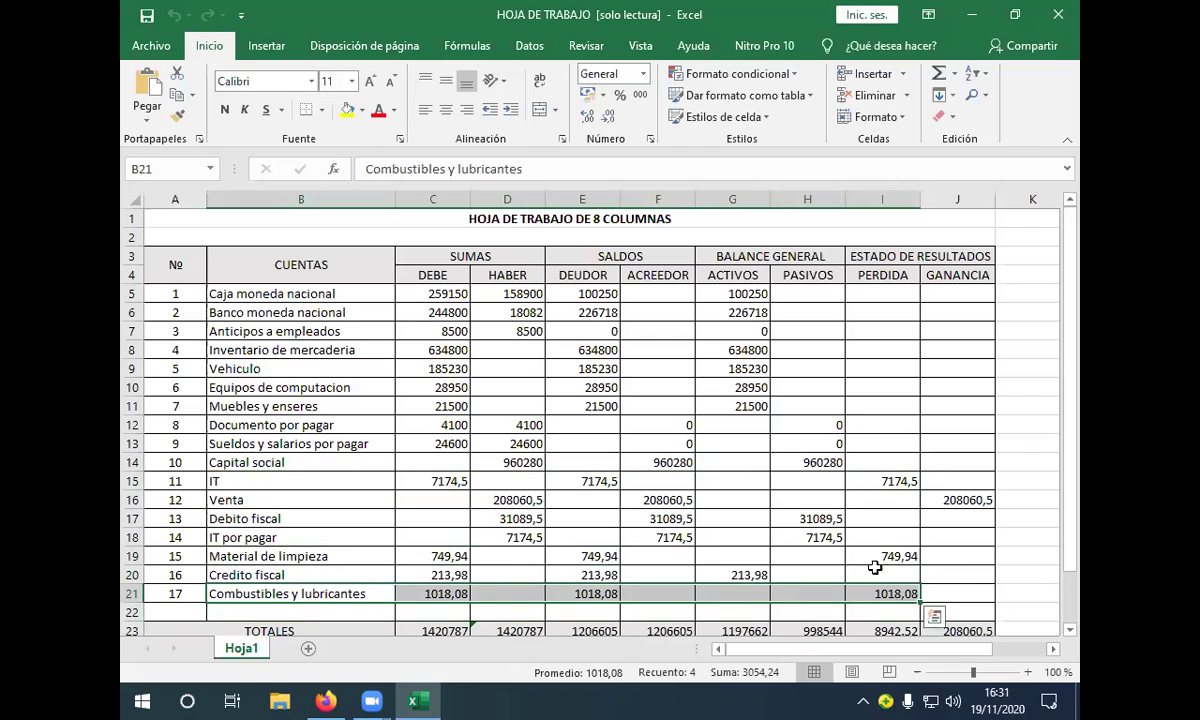
left_click(883, 503)
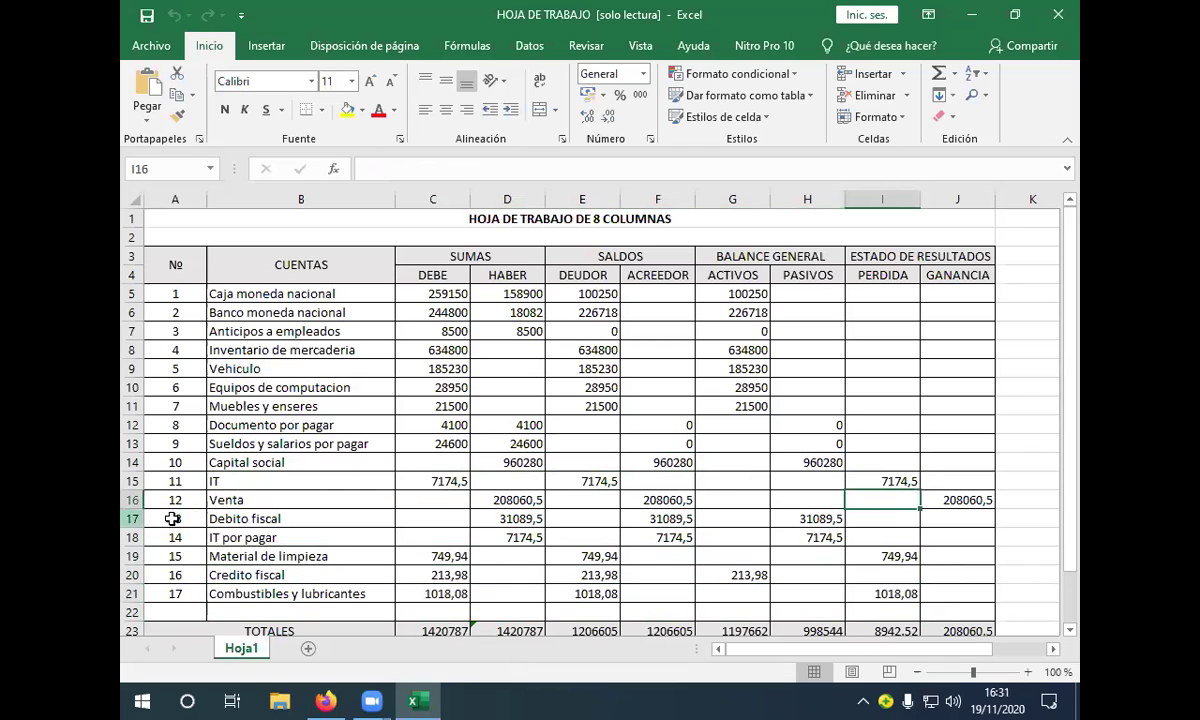
left_click(222, 517)
left_click_drag(852, 258, 884, 603)
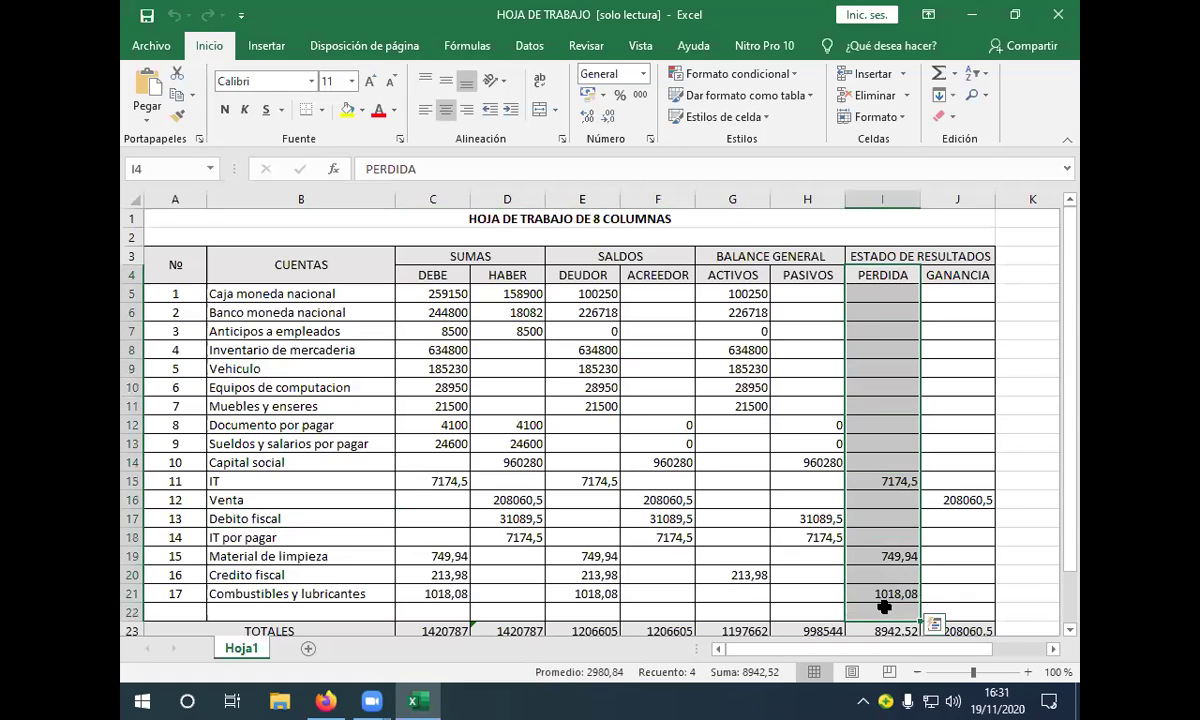
left_click(879, 504)
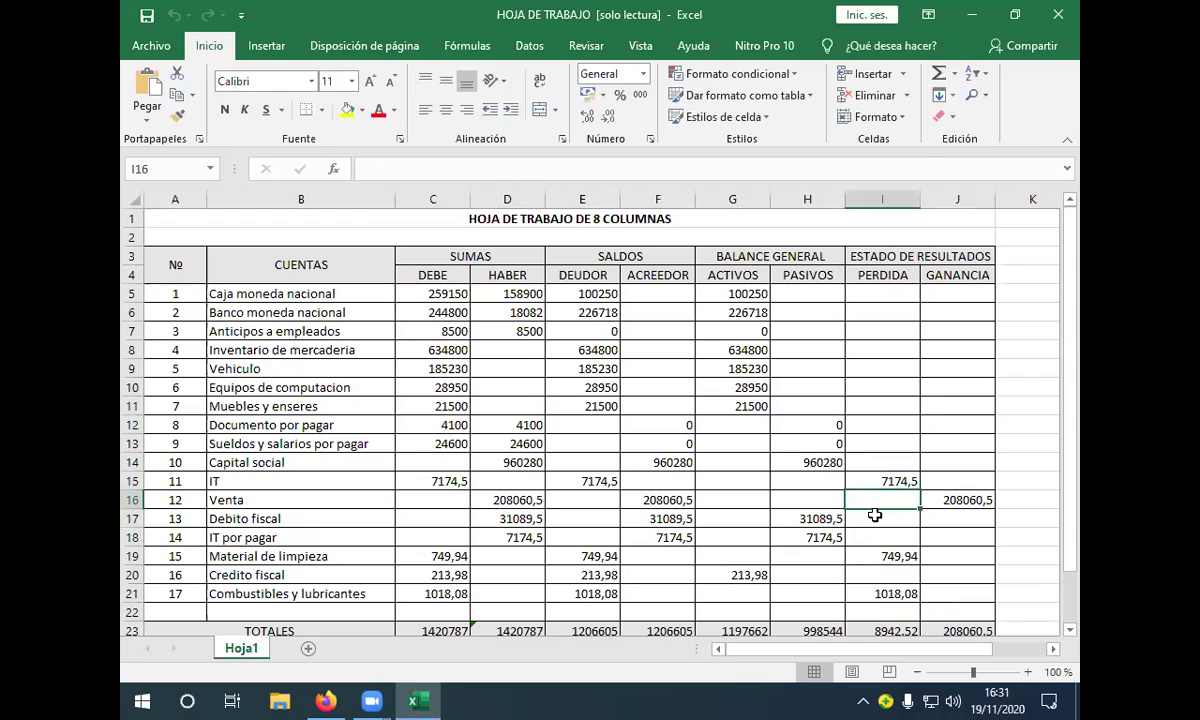
Step: Trace the Venta account across its row to the GANANCIA amount in J16 and examine that cell's formula
left_click(930, 497)
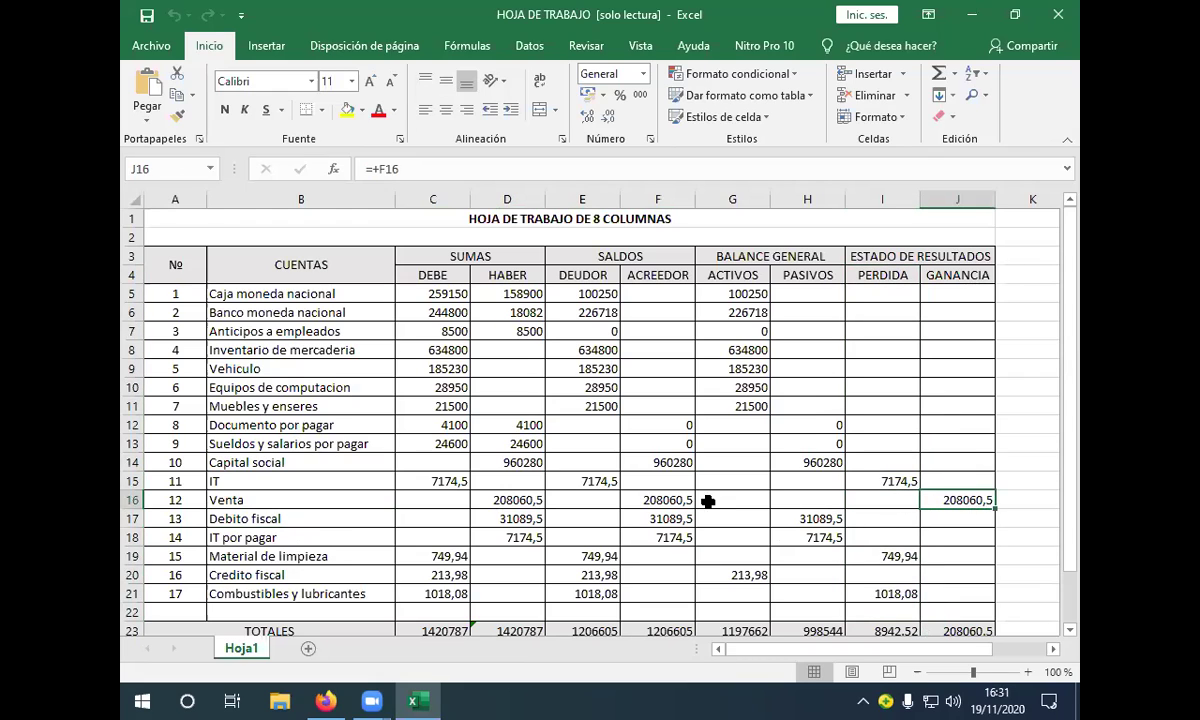
left_click(220, 500)
left_click_drag(220, 500, 990, 496)
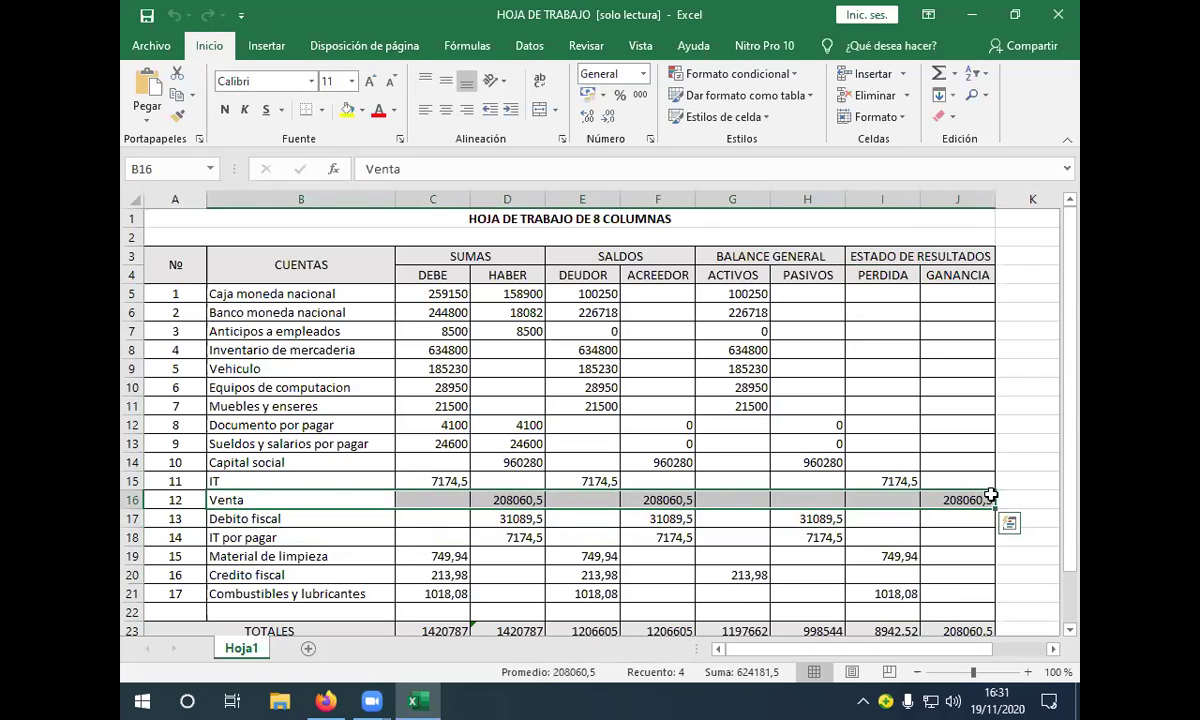
left_click_drag(230, 500, 959, 506)
Step: Inspect the TOTALES formulas of PERDIDA in I23 and GANANCIA in J23 against the amounts in their columns
scroll(876, 284, "down", 2)
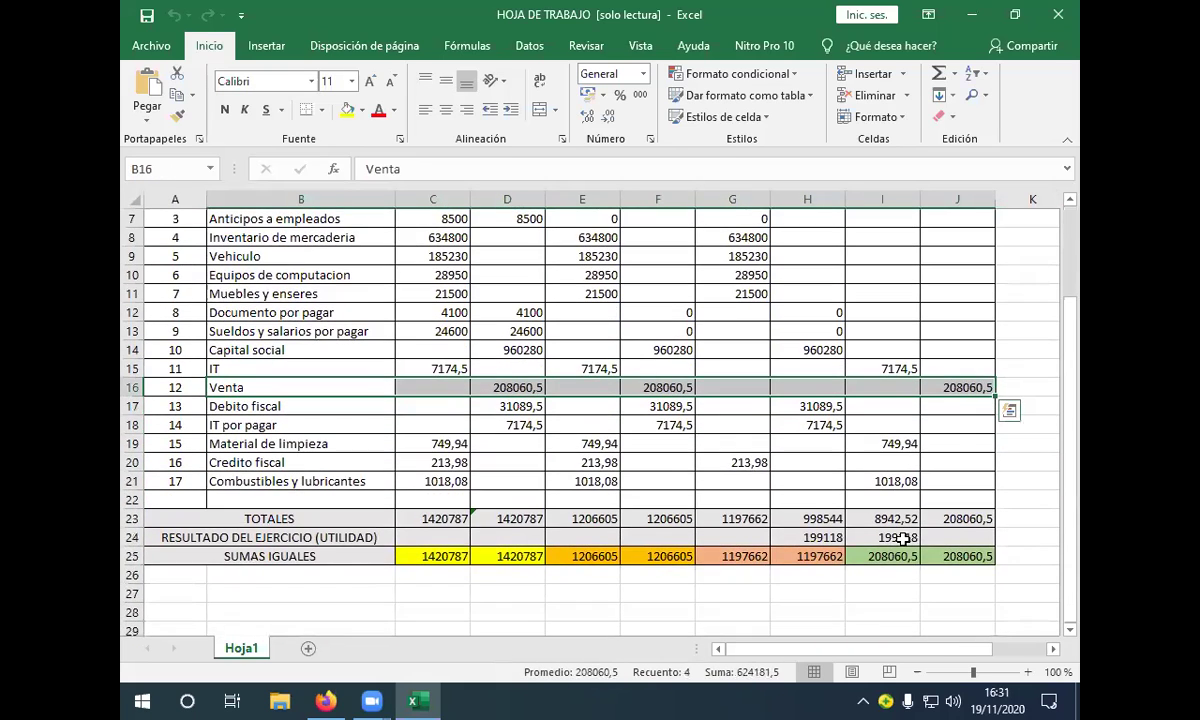
left_click(902, 539)
left_click(893, 519)
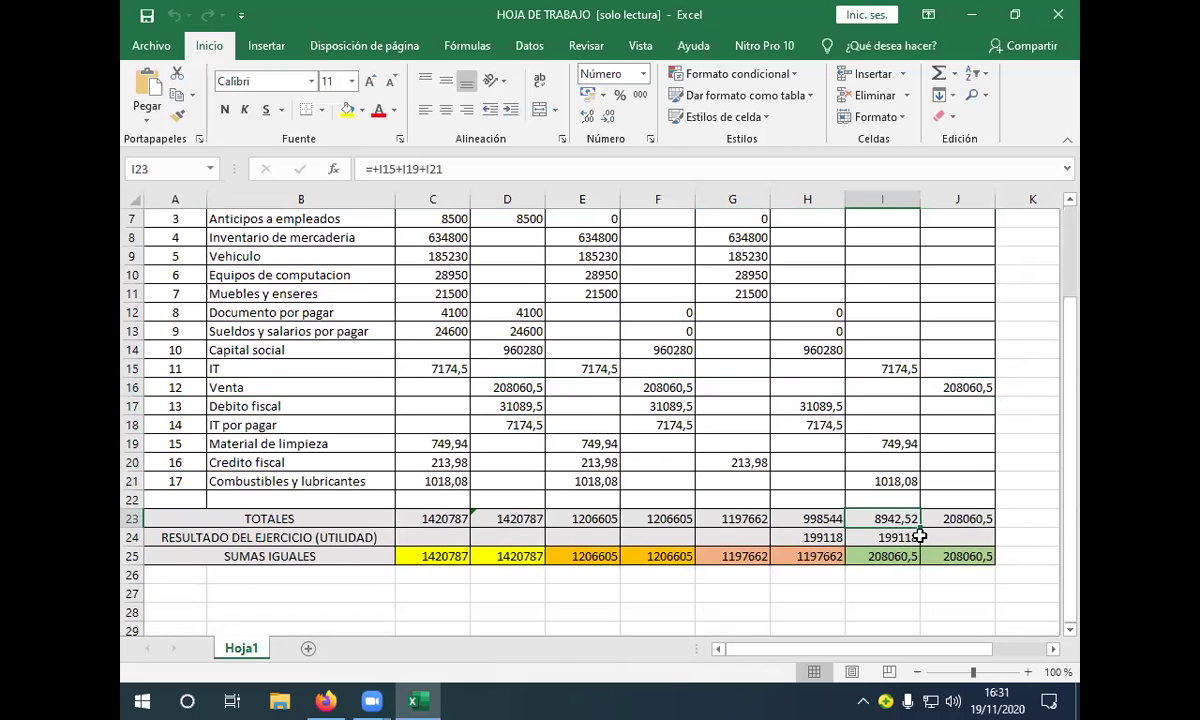
scroll(918, 537, "up", 2)
left_click(890, 275)
left_click_drag(890, 275, 890, 572)
scroll(895, 565, "down", 1)
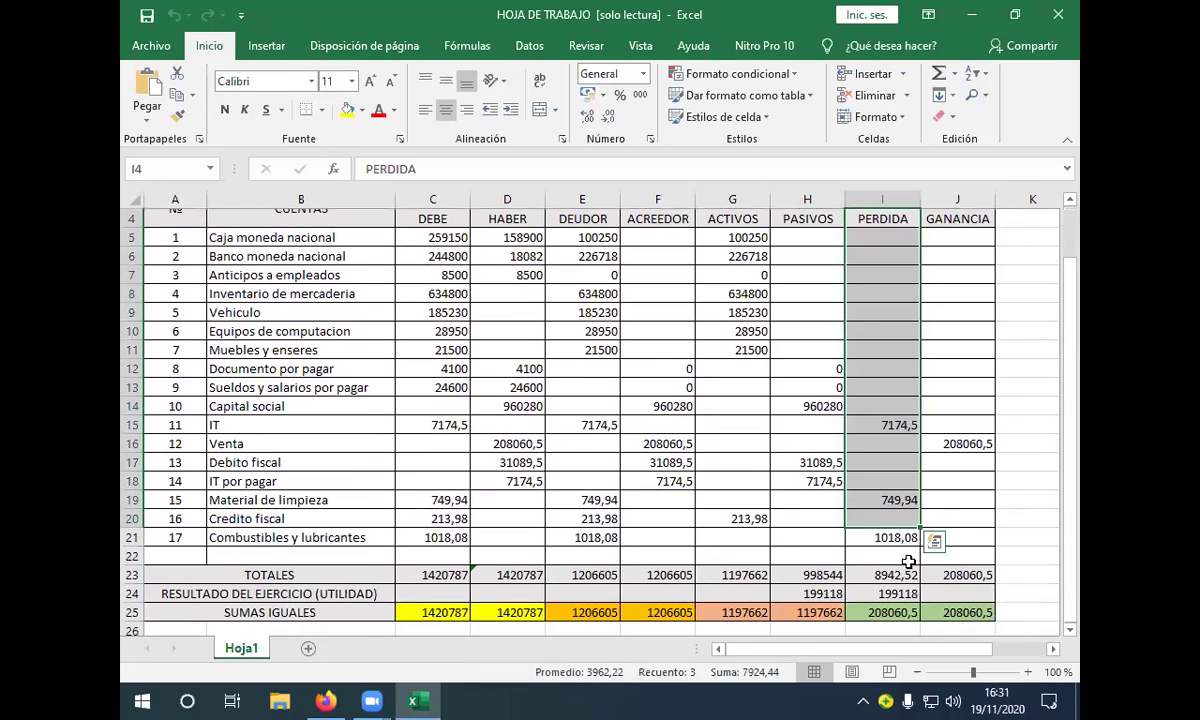
left_click(955, 574)
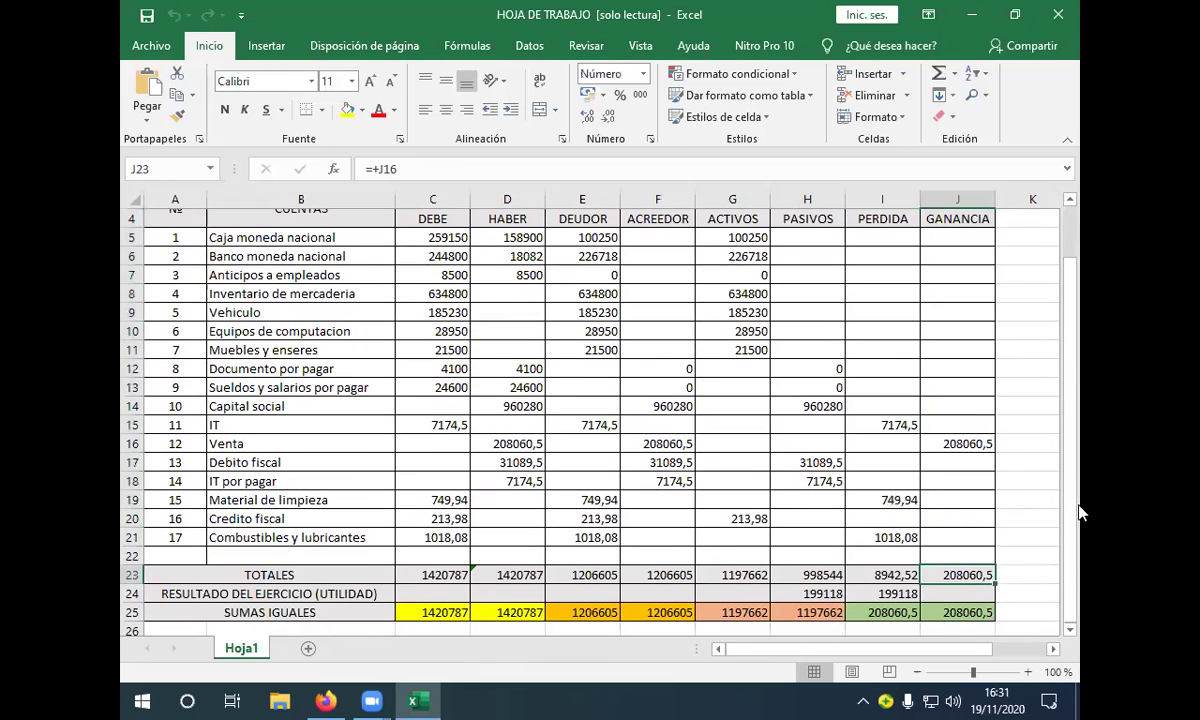
scroll(1007, 369, "up", 1)
scroll(1007, 369, "down", 2)
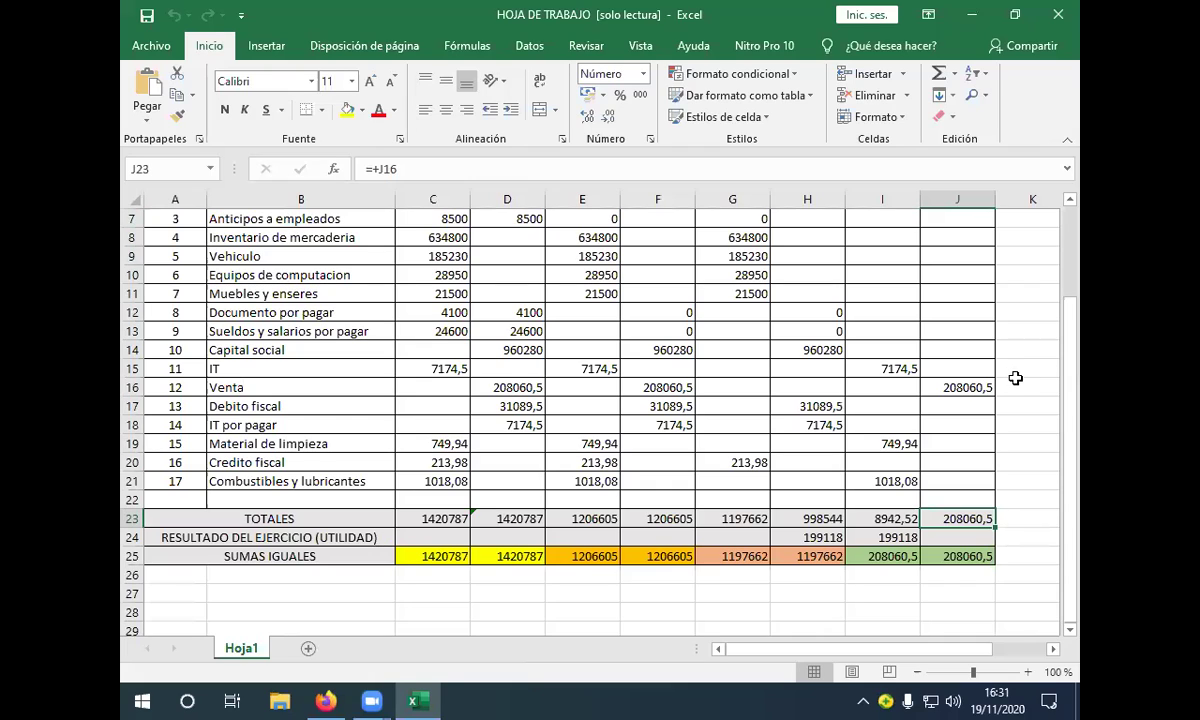
Step: Highlight the RESULTADO DEL EJERCICIO (UTILIDAD) amount in I24 with a yellow fill and red font
left_click(880, 519)
left_click(893, 535)
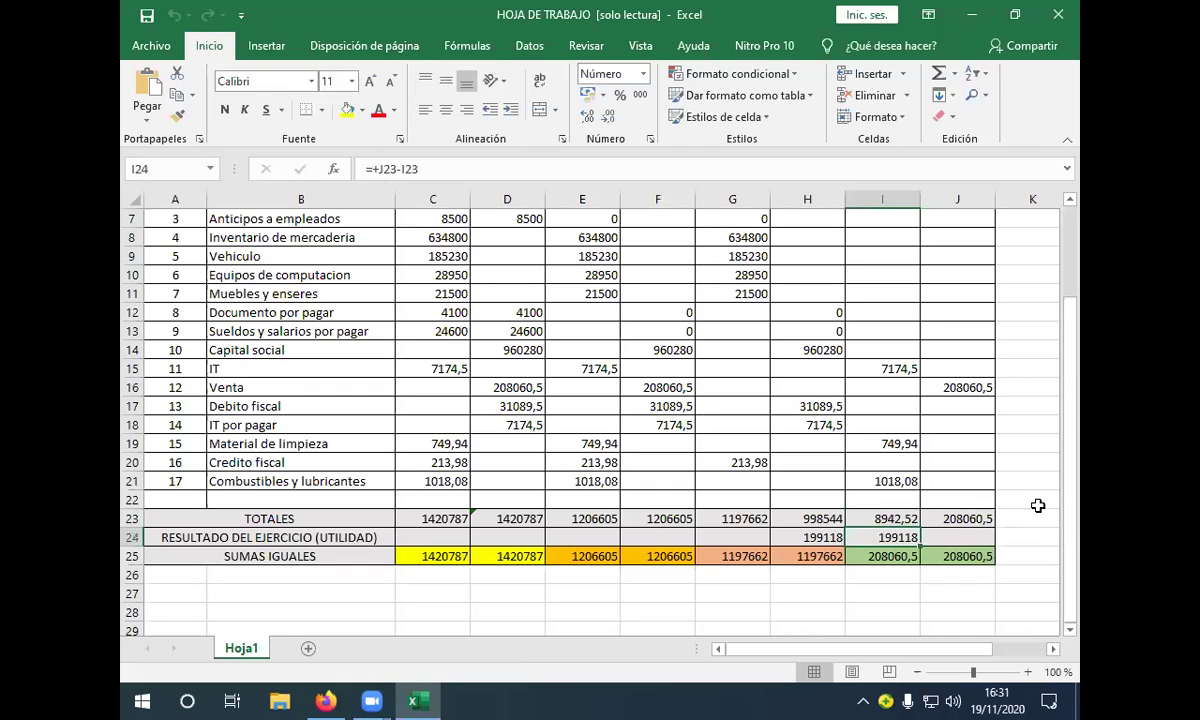
left_click(348, 110)
left_click(880, 518)
left_click(895, 537)
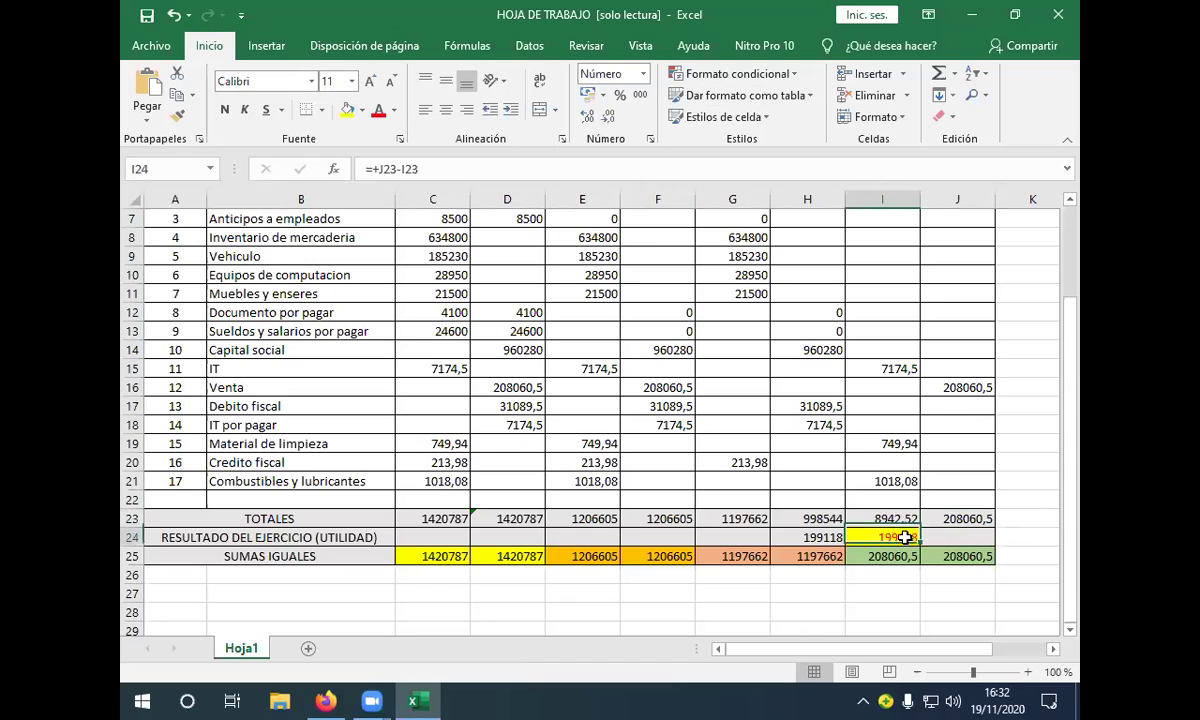
Step: Recheck the GANANCIA total in J23 and how the utility formula in I24 uses it
left_click(975, 519)
scroll(968, 472, "up", 2)
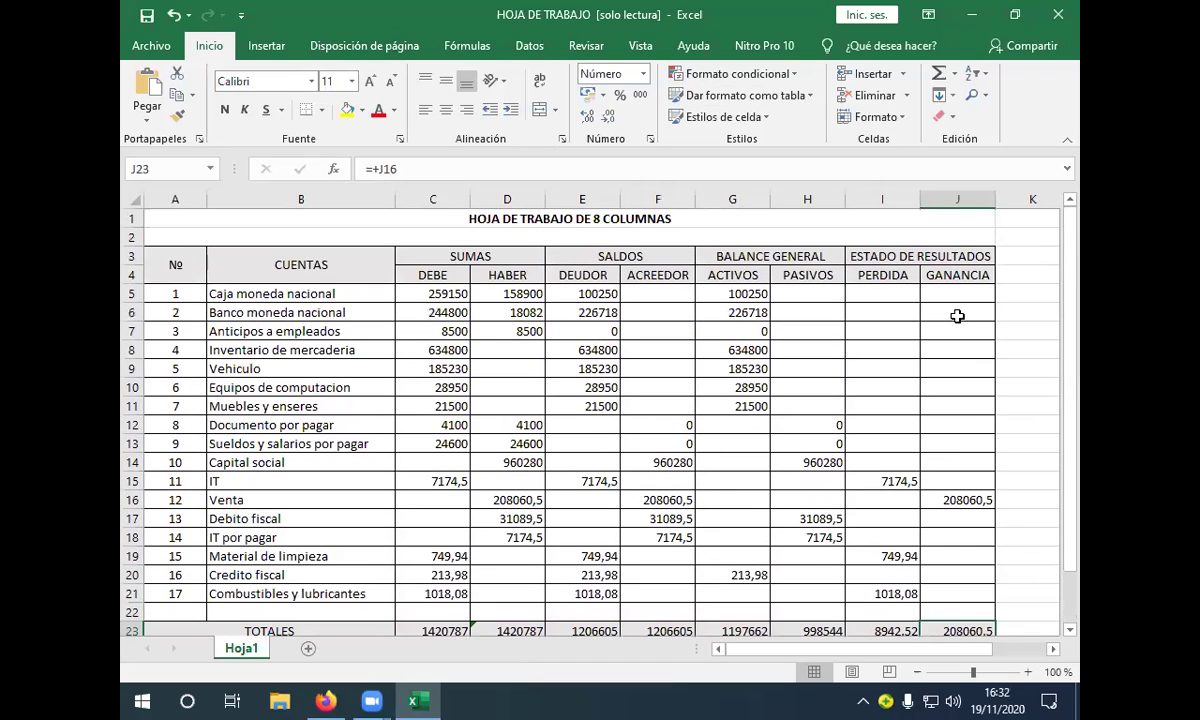
scroll(957, 316, "down", 3)
left_click(882, 482)
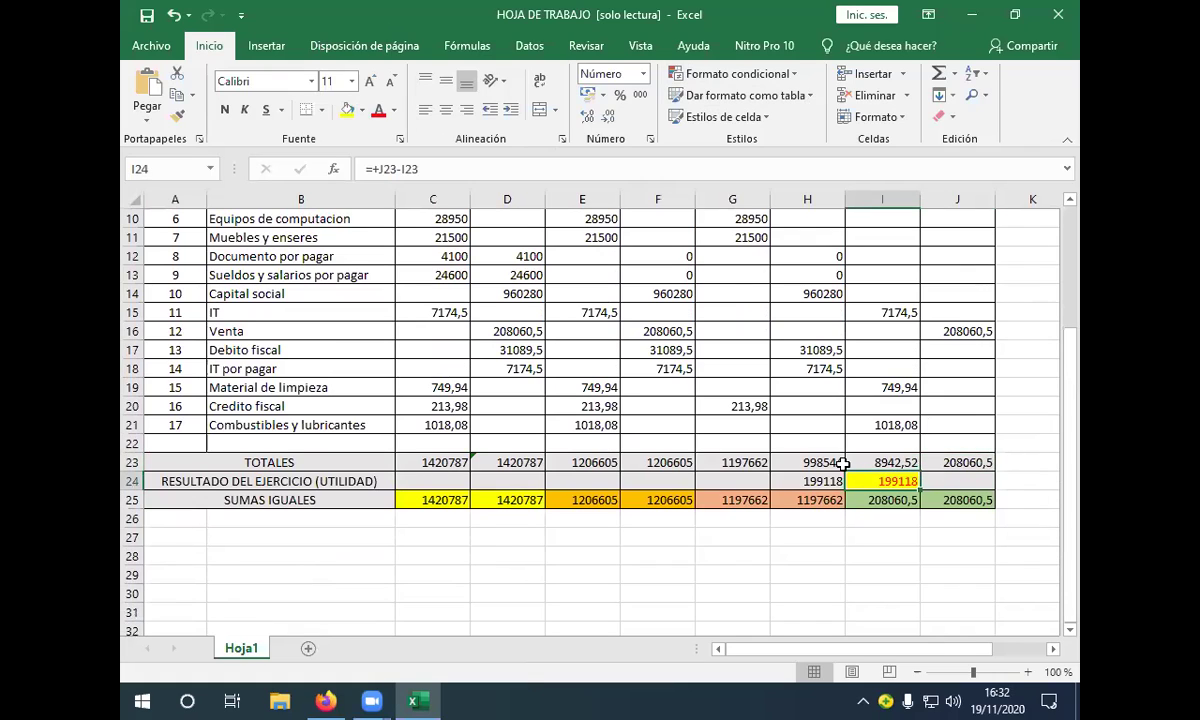
Step: Inspect the ACTIVOS total formula in G23 and review the amounts in the ACTIVOS and PASIVOS columns
left_click(745, 464)
scroll(745, 464, "up", 3)
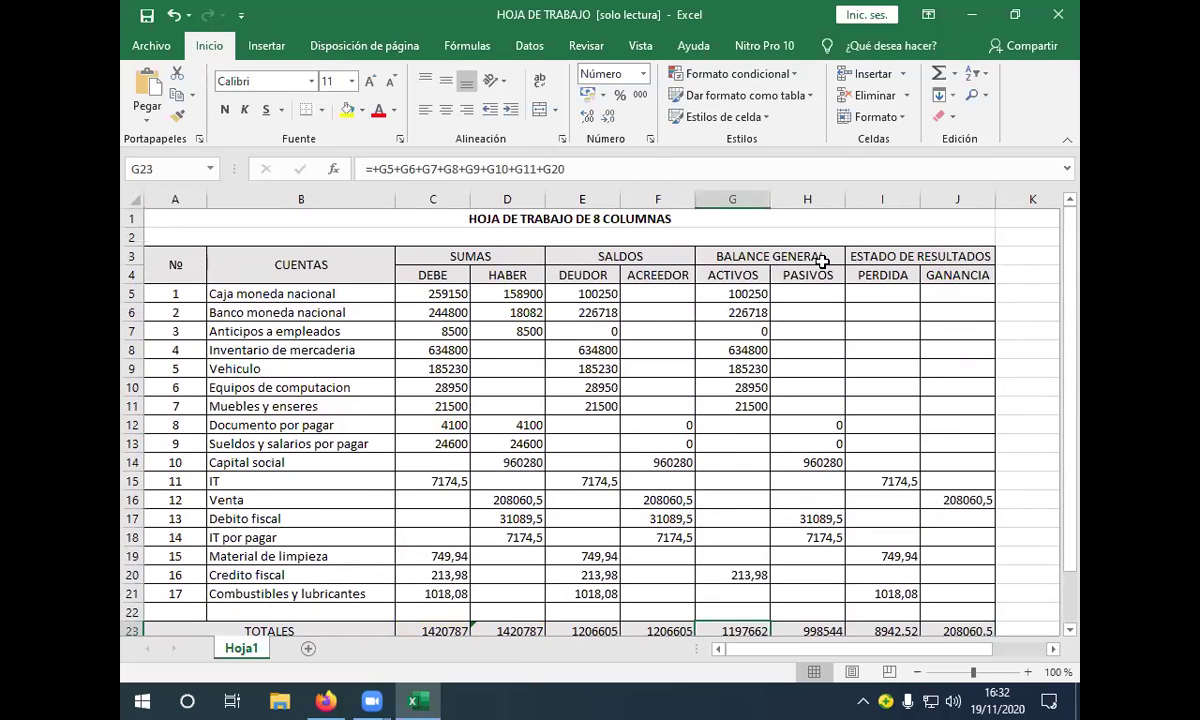
left_click(737, 276)
left_click_drag(737, 272, 720, 600)
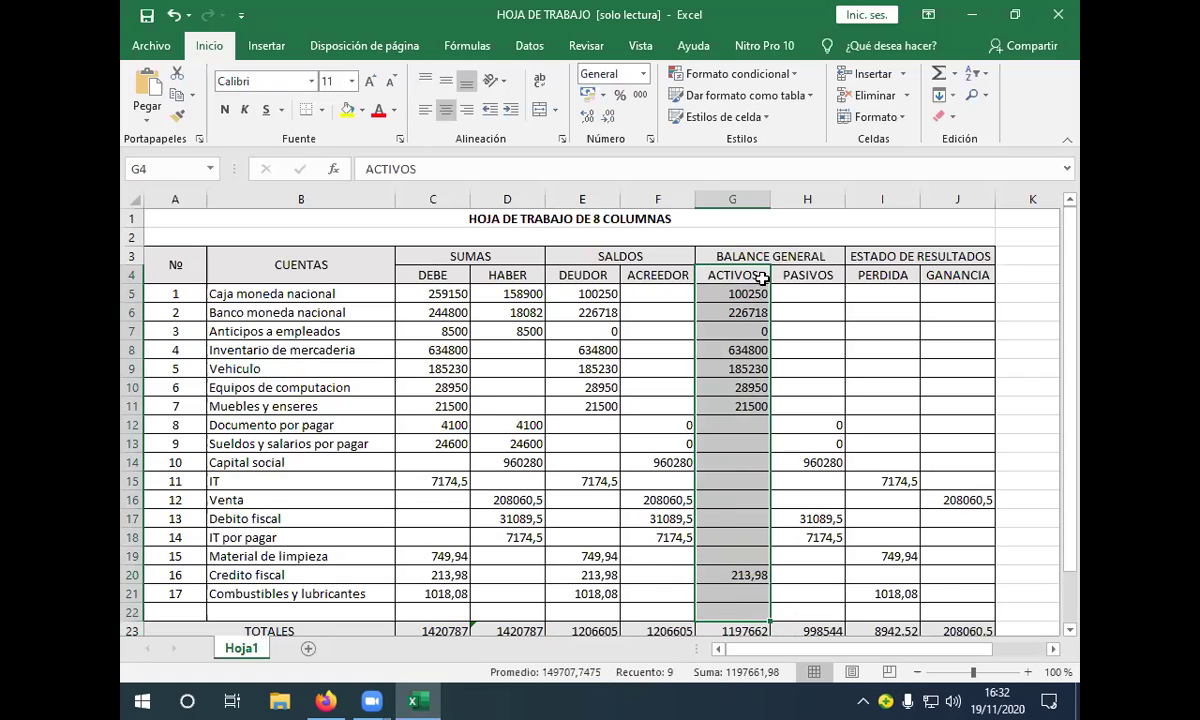
left_click_drag(820, 272, 818, 604)
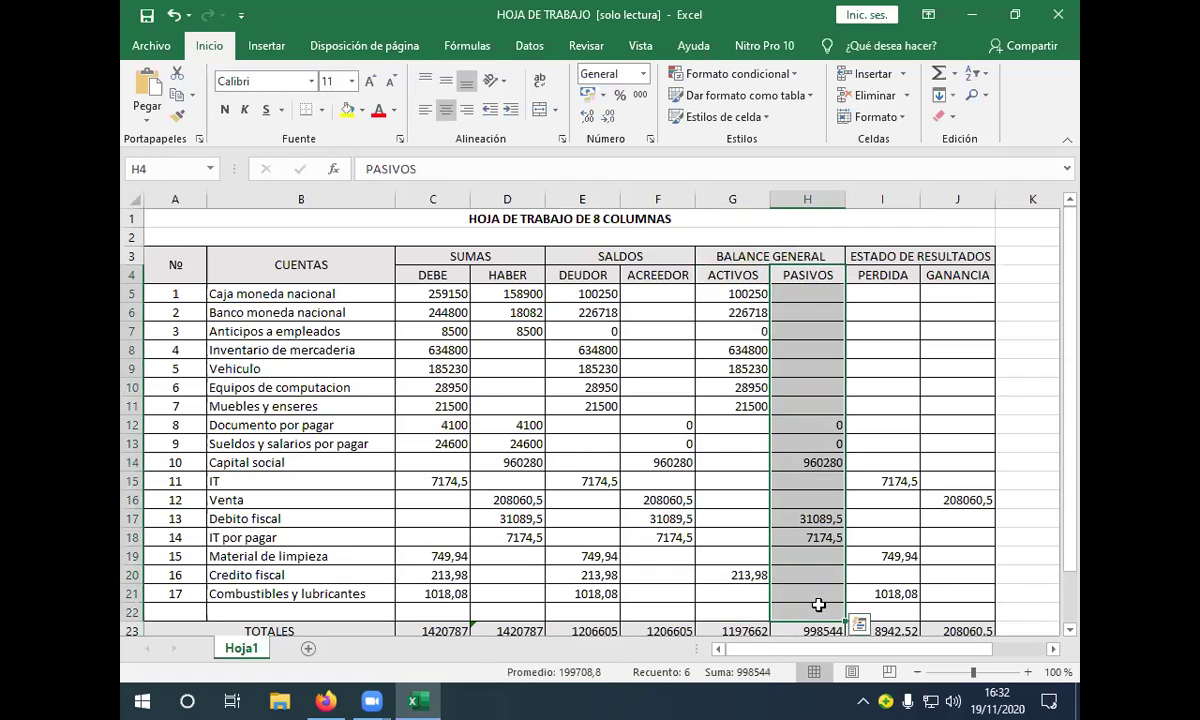
Step: Examine how the ACTIVOS amounts of Caja moneda nacional in G5 and Banco moneda nacional in G6 derive from their DEUDOR balances
left_click(725, 293)
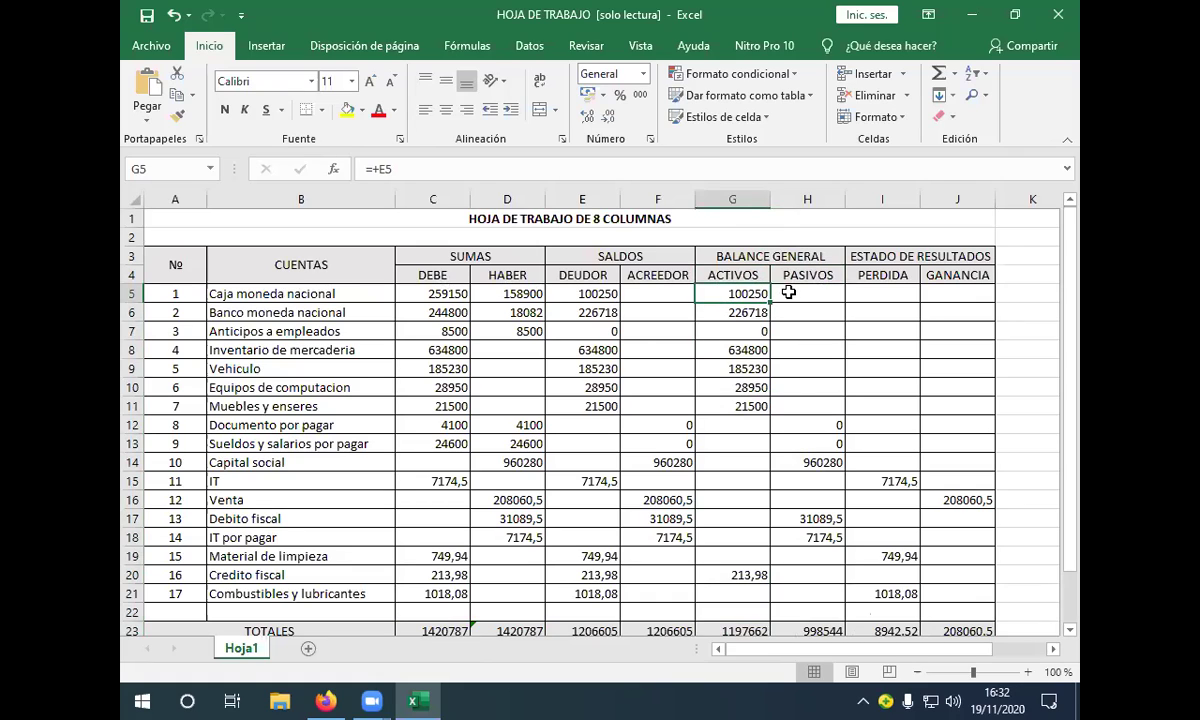
left_click(590, 294)
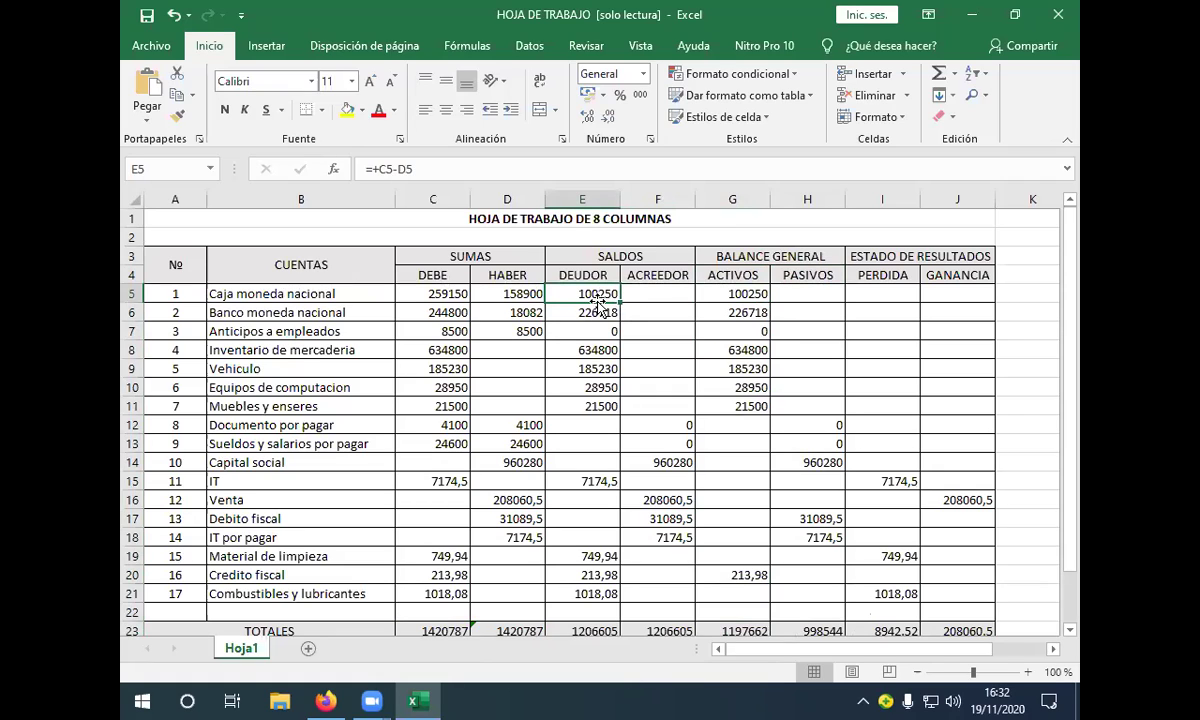
left_click(750, 295)
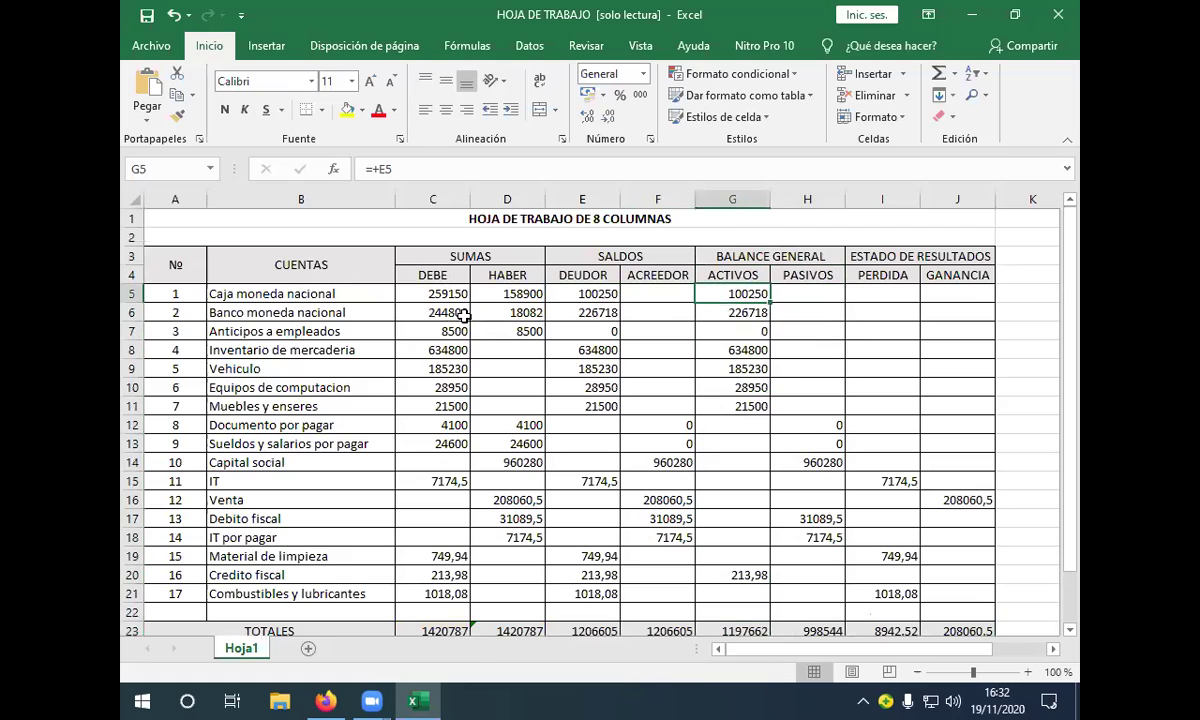
left_click(720, 312)
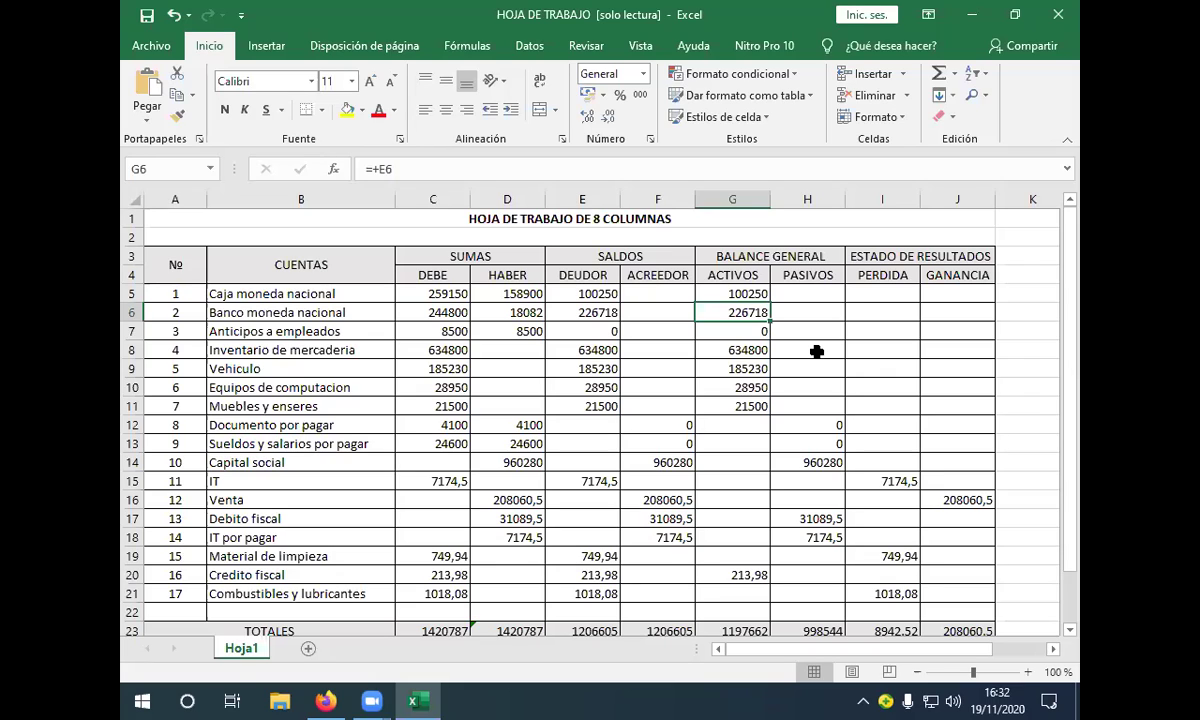
Step: Examine how the ACTIVOS amounts of Vehiculo, Equipos de computacion, Muebles y enseres and Credito fiscal derive from their DEUDOR balances
left_click(738, 369)
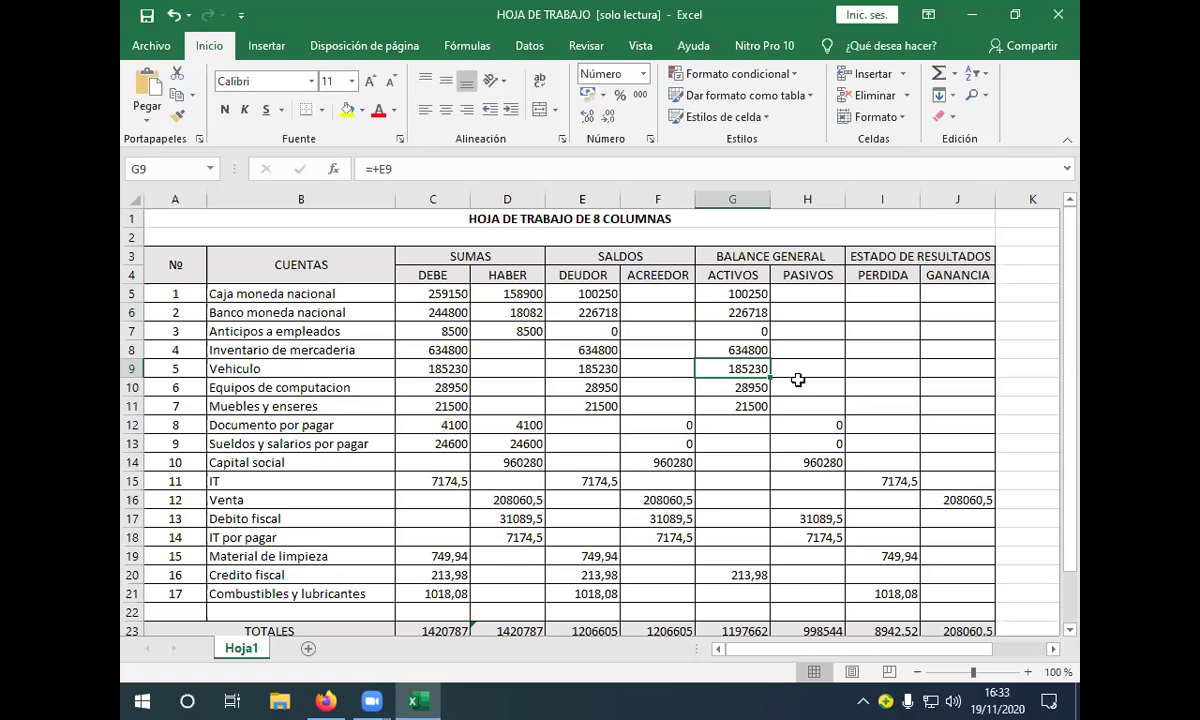
left_click(716, 388)
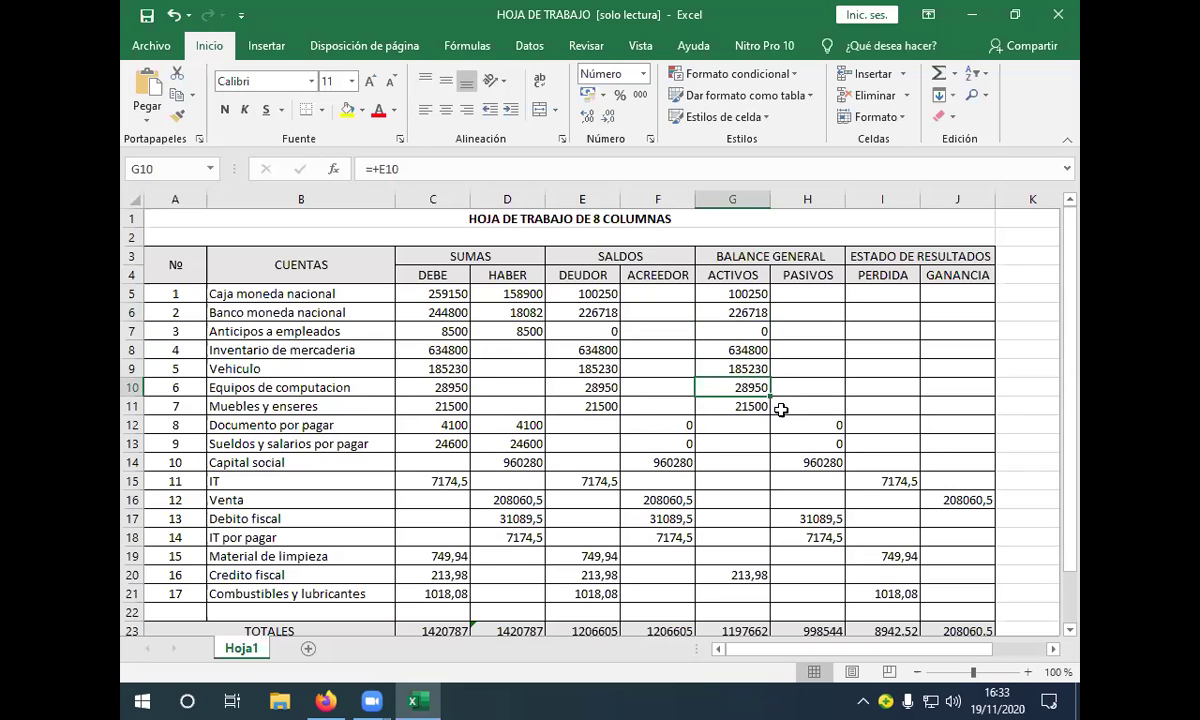
left_click(757, 408)
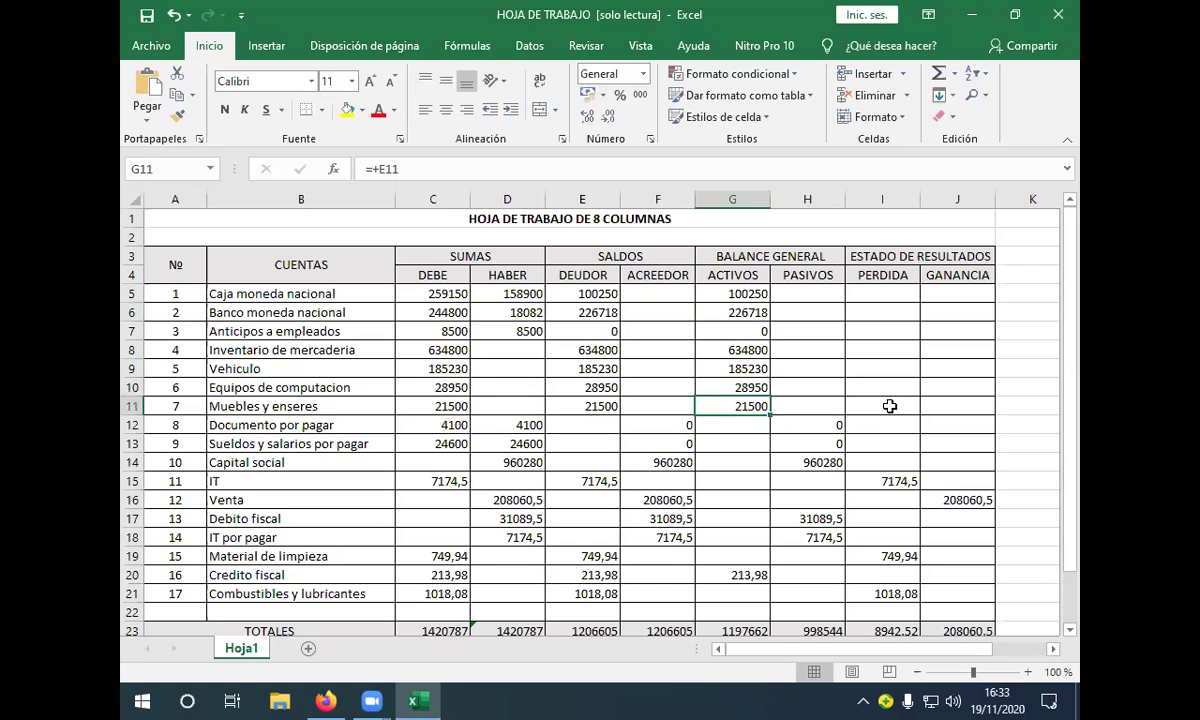
left_click(735, 576)
left_click(338, 573)
left_click_drag(342, 573, 763, 572)
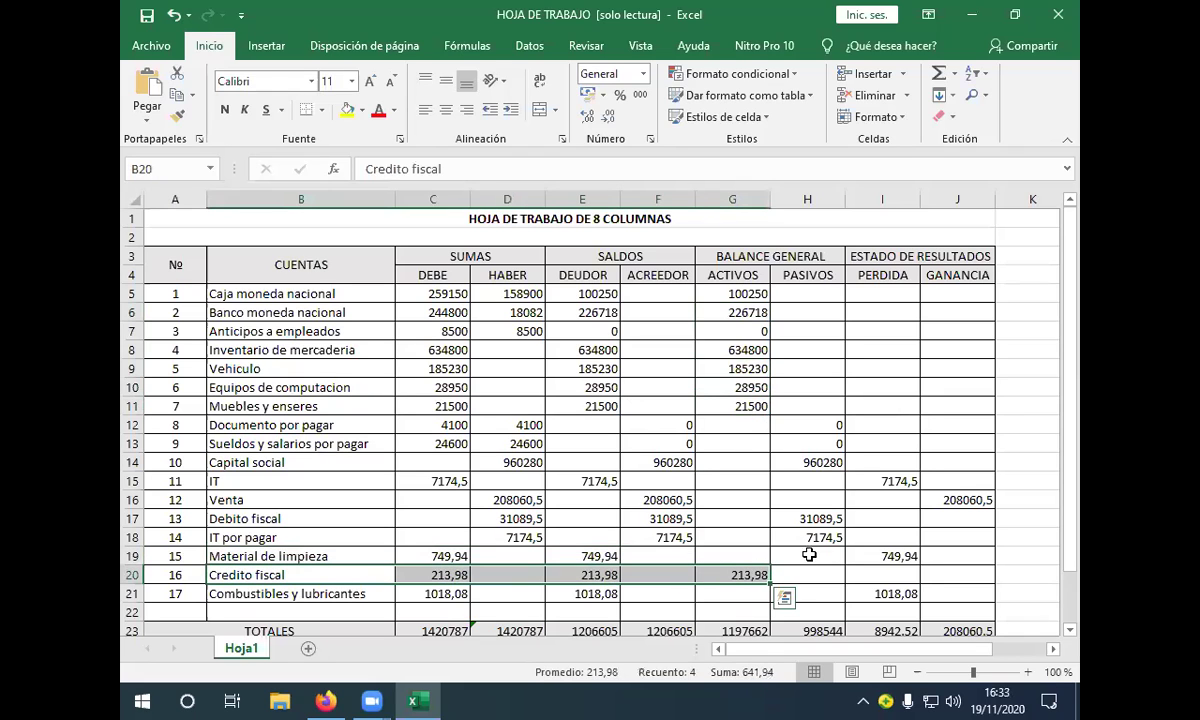
Step: Examine how the PASIVOS amounts of Capital social, Debito fiscal and IT por pagar come from their ACREEDOR balances
scroll(806, 452, "down", 1)
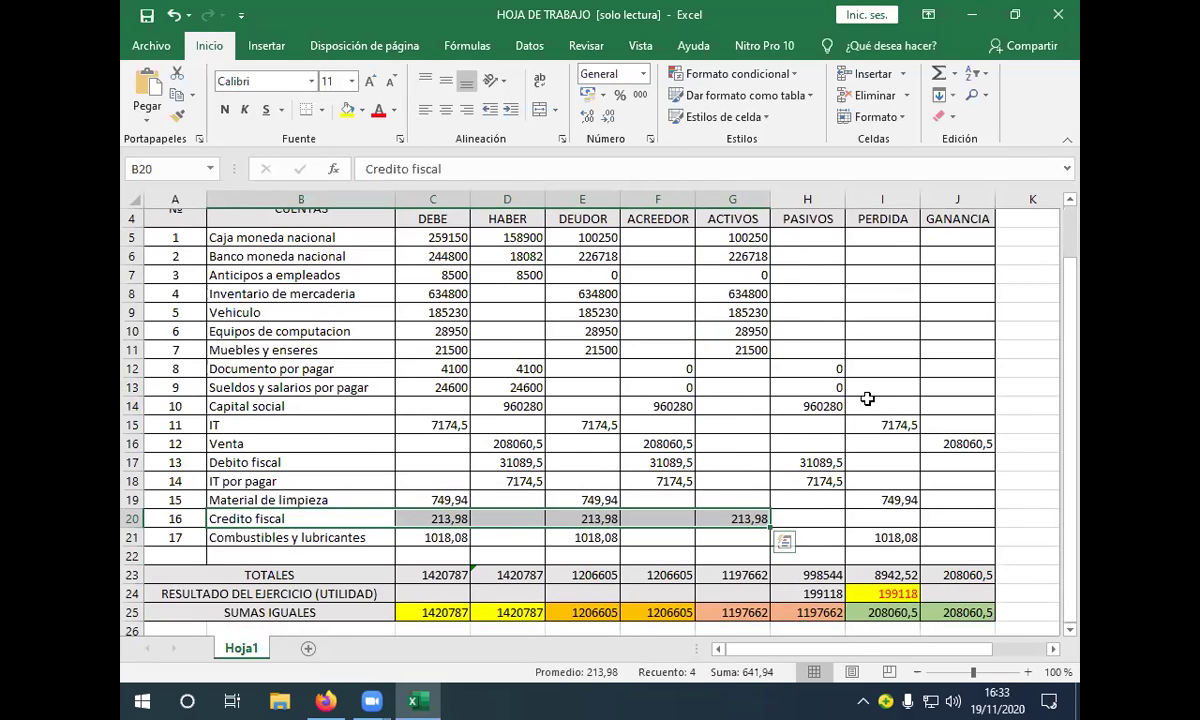
left_click(830, 406)
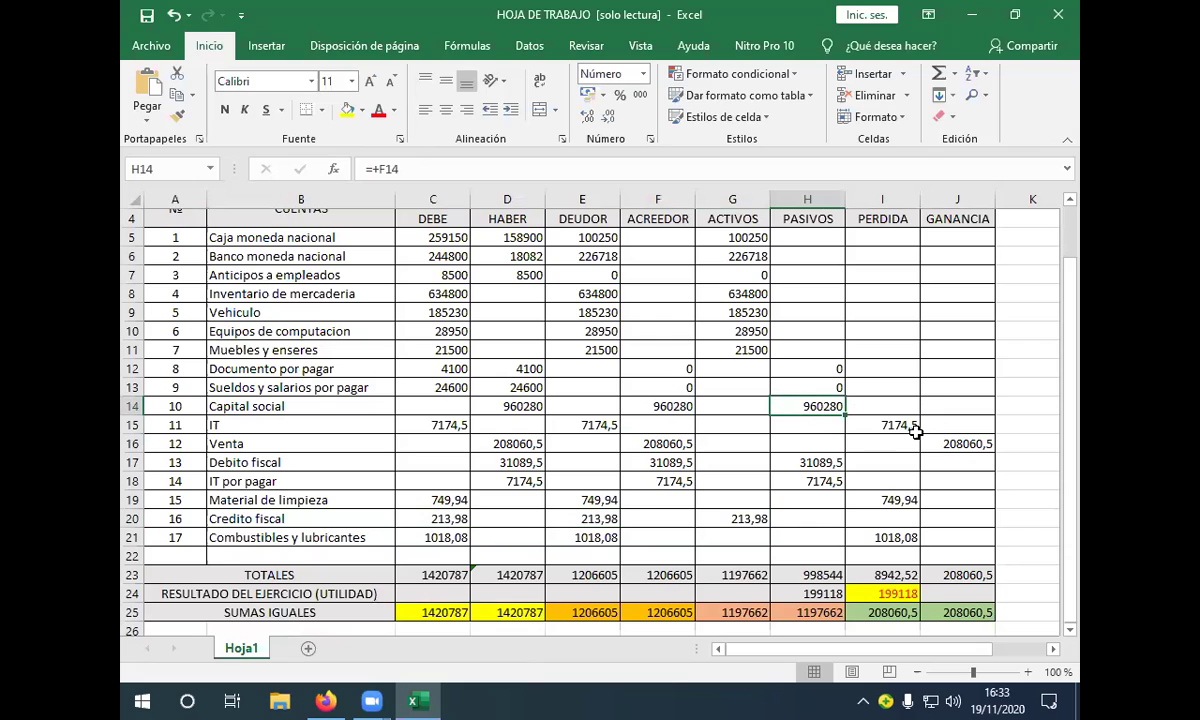
left_click_drag(235, 462, 834, 458)
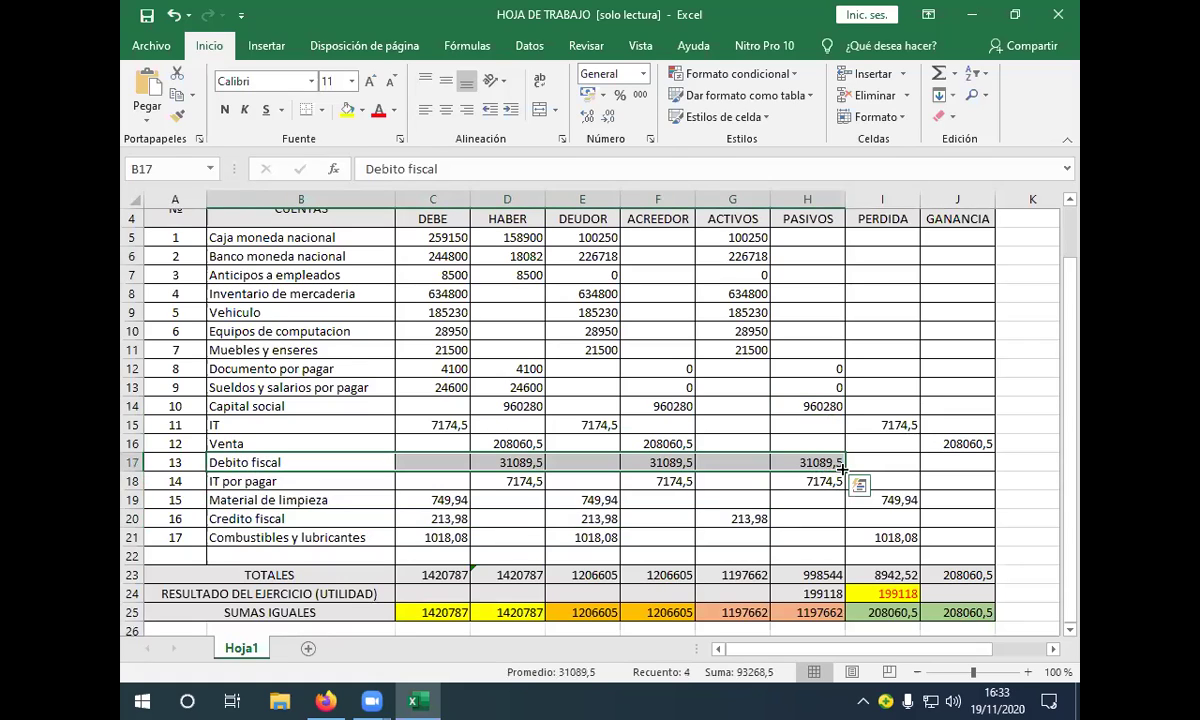
left_click(825, 478)
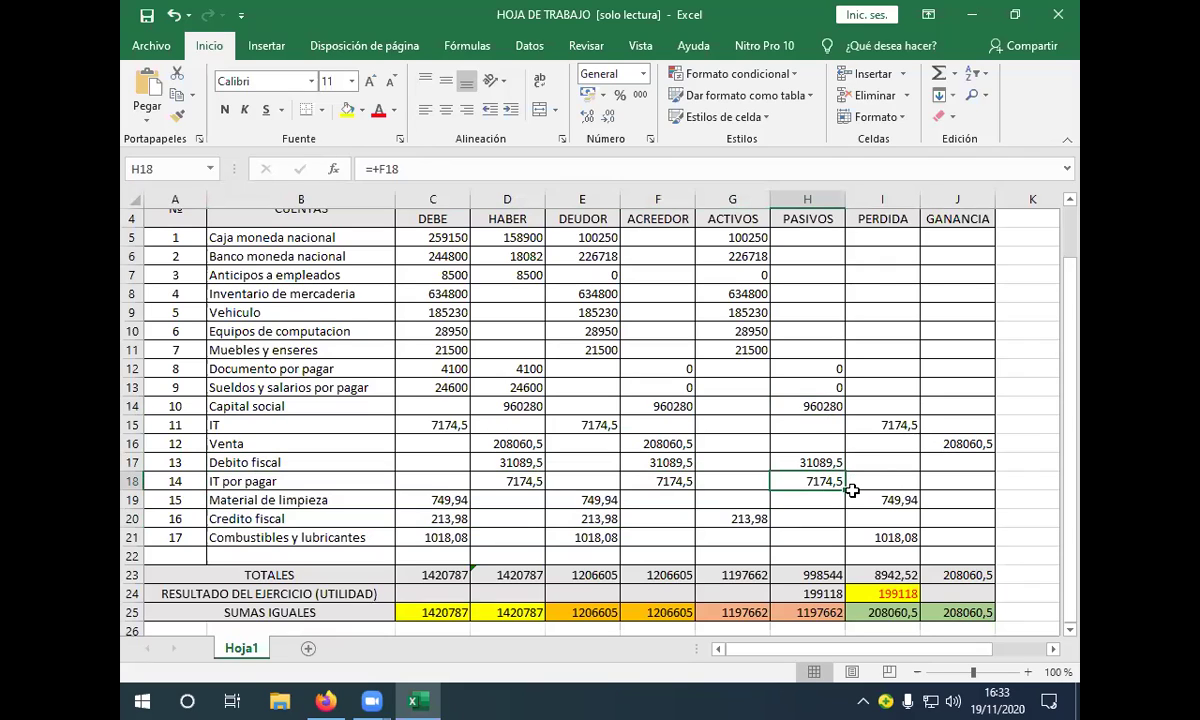
Step: Check the PASIVOS and ACTIVOS totals in H23 and G23, and highlight the utility amount in H24 with a yellow fill and red font
left_click(810, 575)
left_click(748, 575)
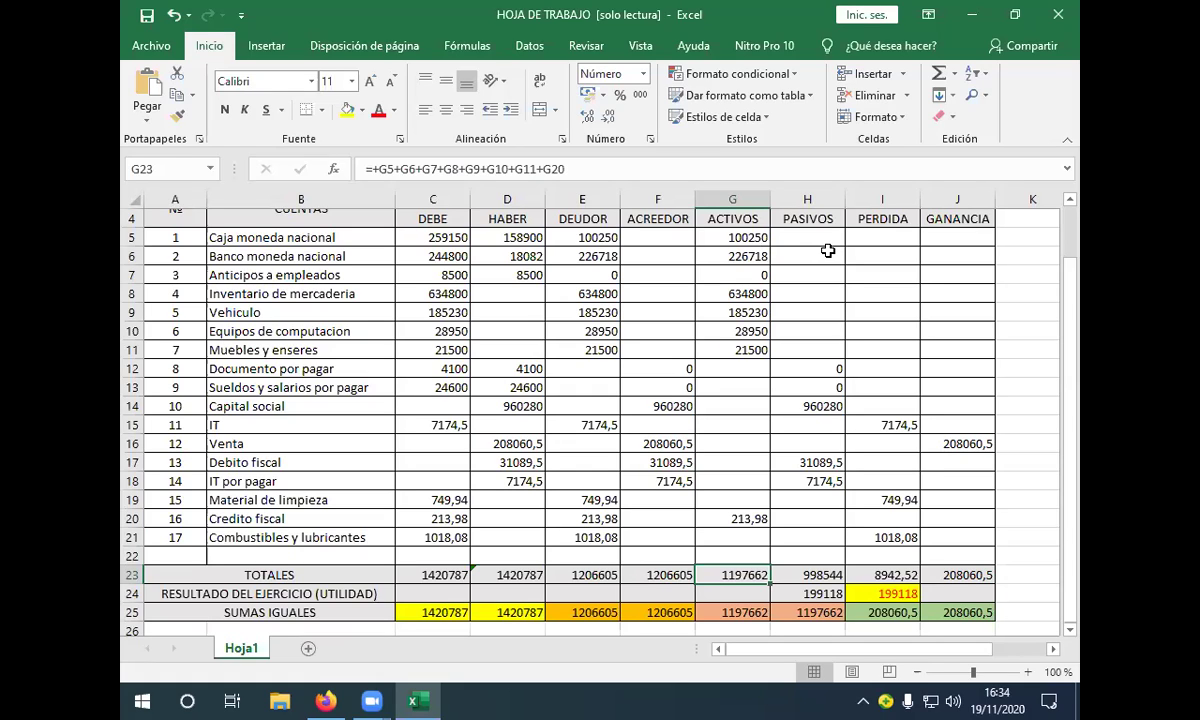
left_click(815, 593)
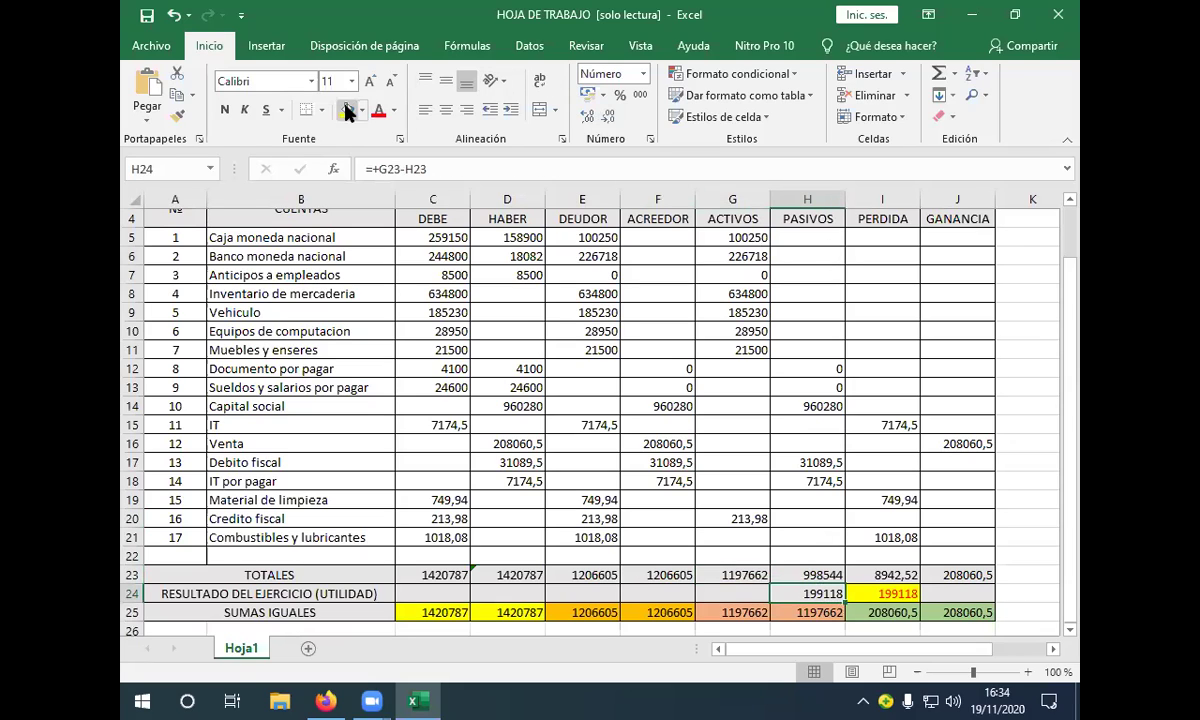
left_click(379, 112)
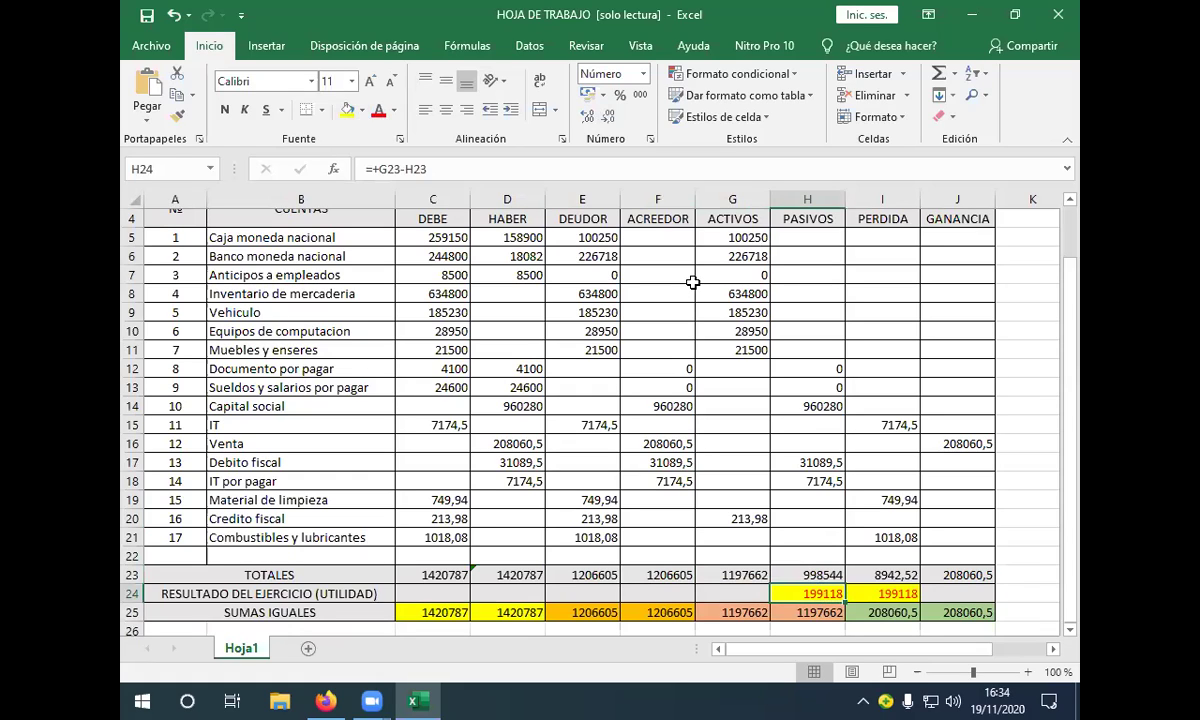
Step: Compare the utility amounts in H24 and I24 and the formulas behind them
left_click(866, 590)
left_click(813, 592)
left_click(881, 590)
left_click(815, 593)
left_click(866, 592)
left_click(815, 593)
scroll(840, 372, "up", 1)
scroll(870, 332, "down", 1)
scroll(882, 327, "down", 1)
scroll(882, 327, "up", 1)
scroll(884, 326, "down", 1)
scroll(884, 326, "down", 1)
left_click(887, 537)
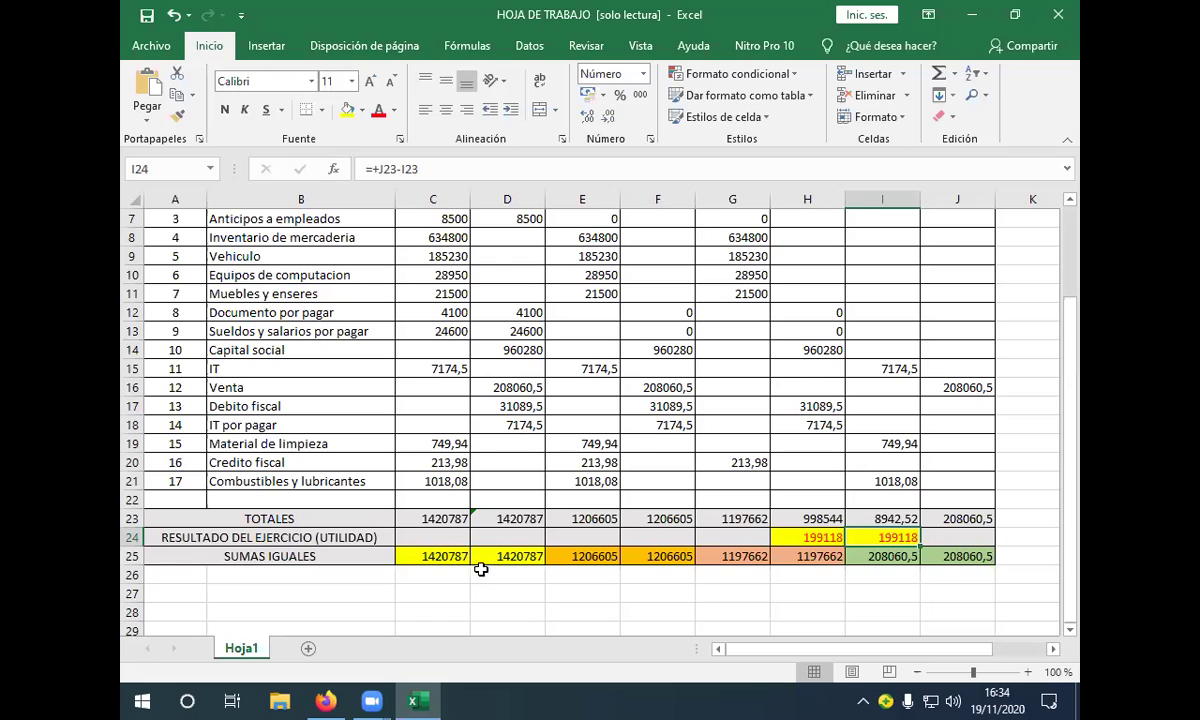
mouse_move(371, 700)
left_click(728, 330)
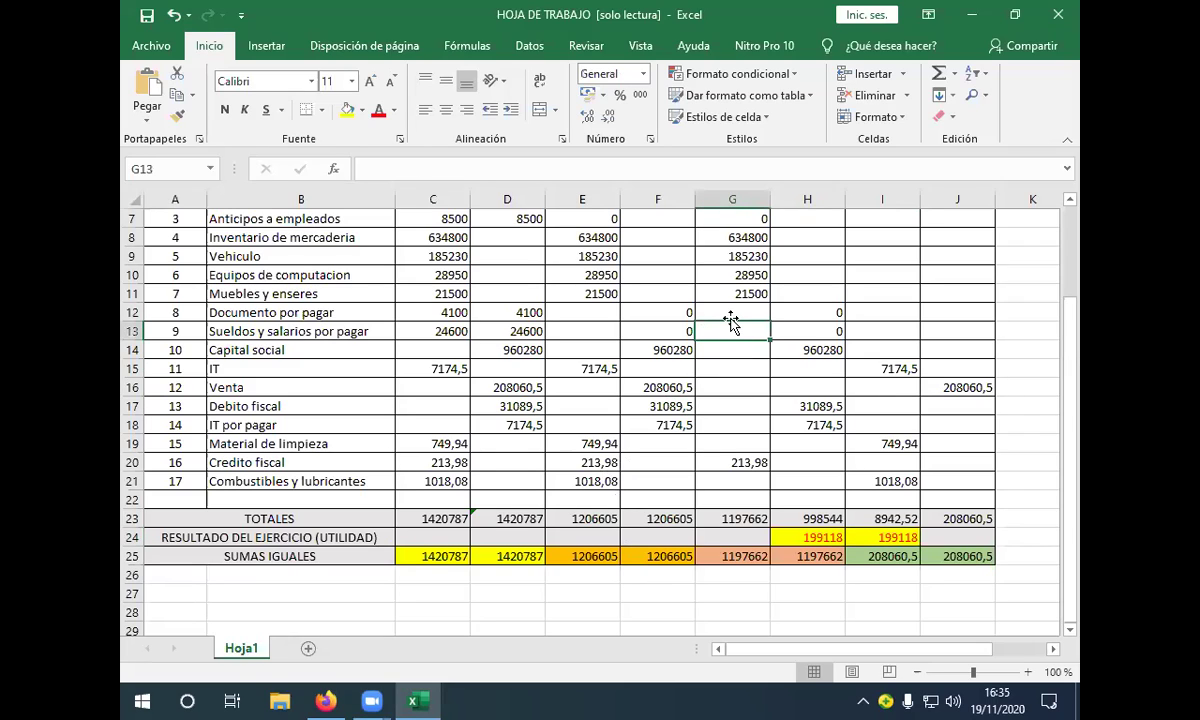
left_click(741, 297)
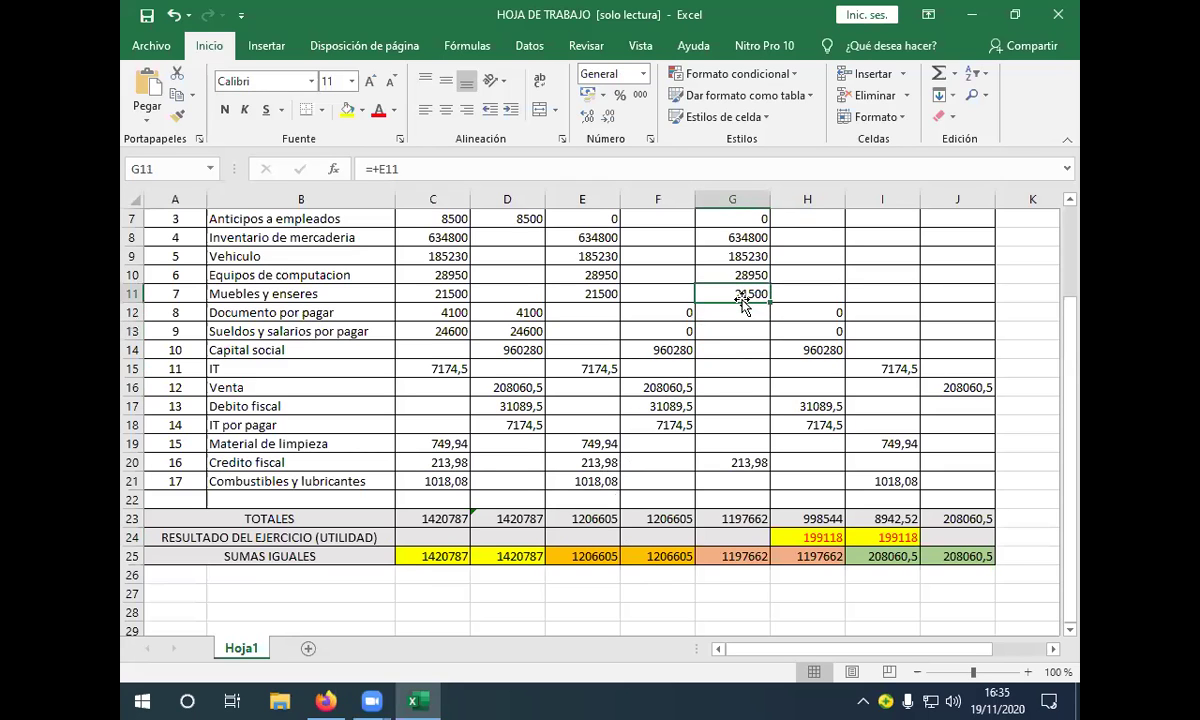
scroll(741, 304, "up", 2)
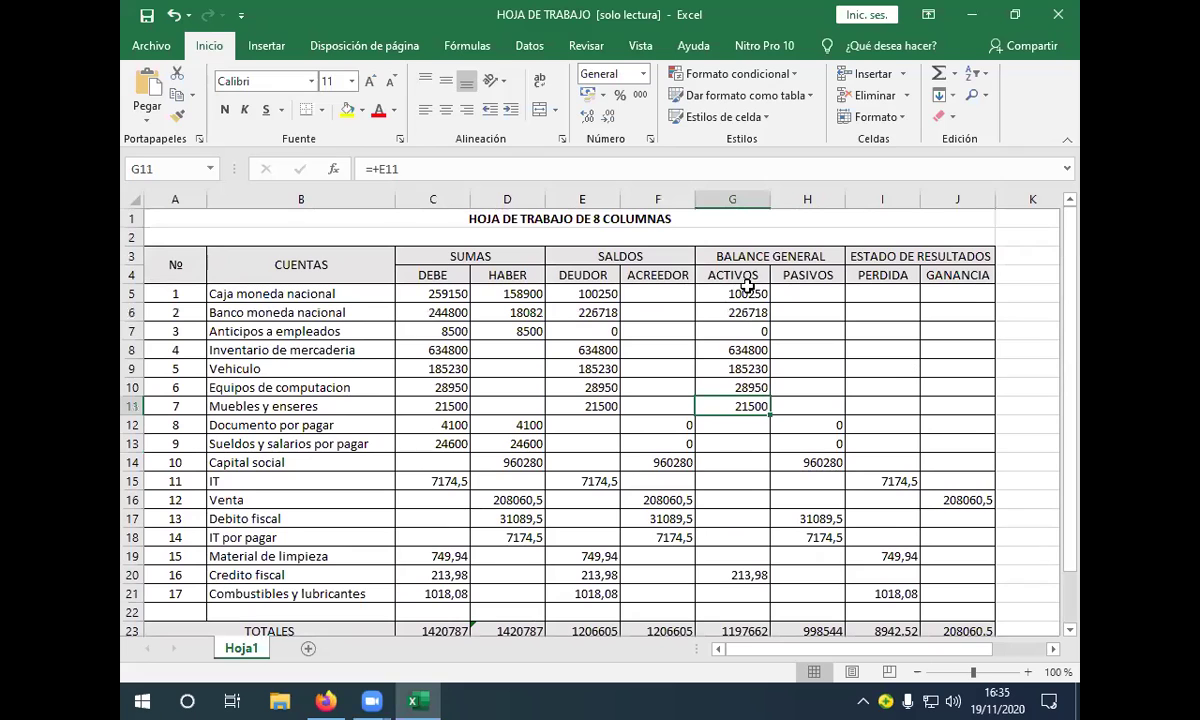
scroll(748, 285, "down", 1)
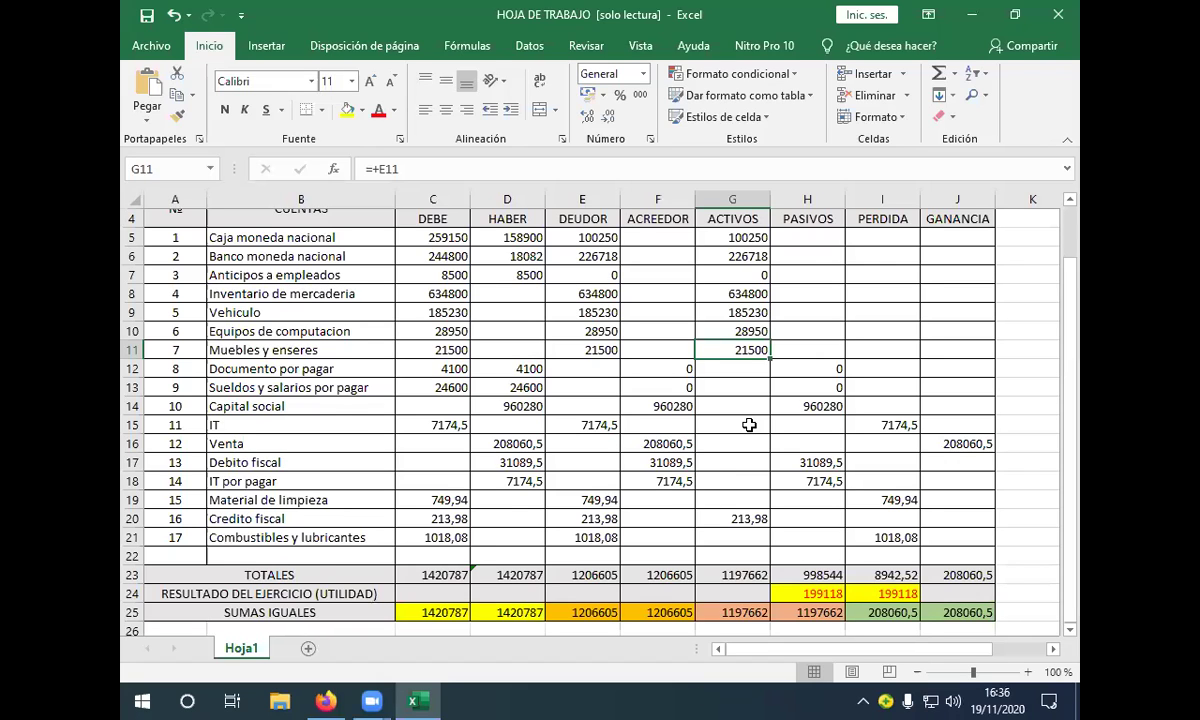
scroll(749, 425, "up", 1)
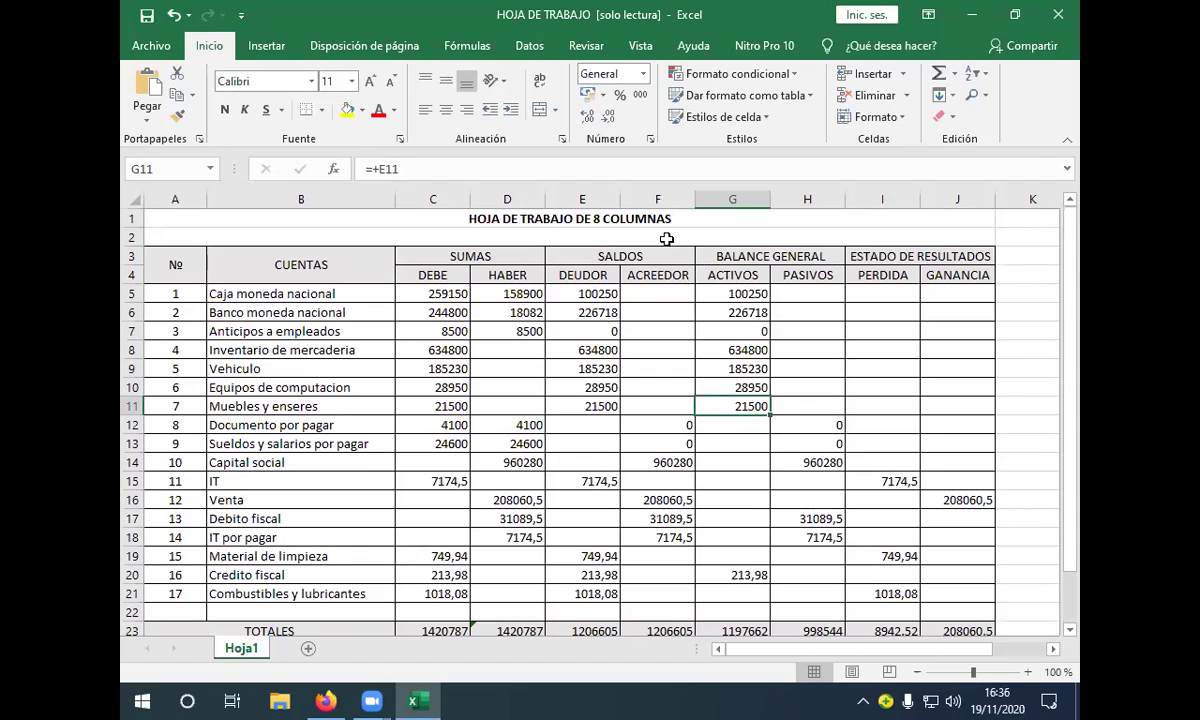
left_click(628, 233)
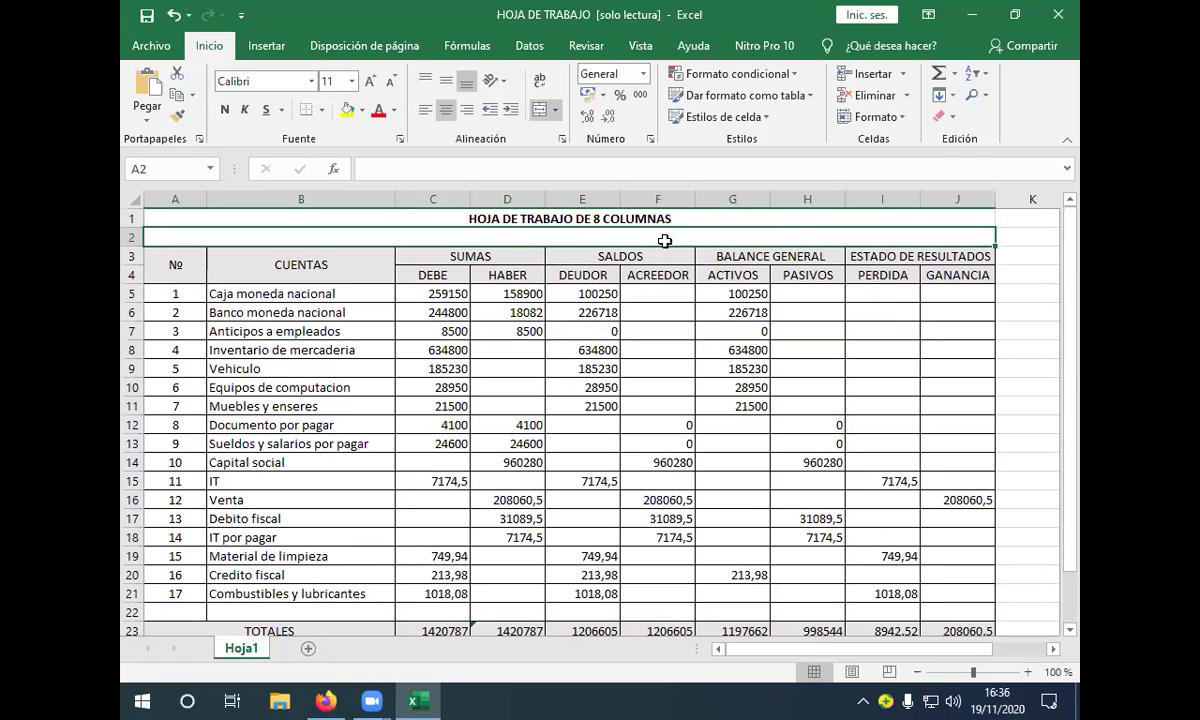
scroll(643, 246, "down", 1)
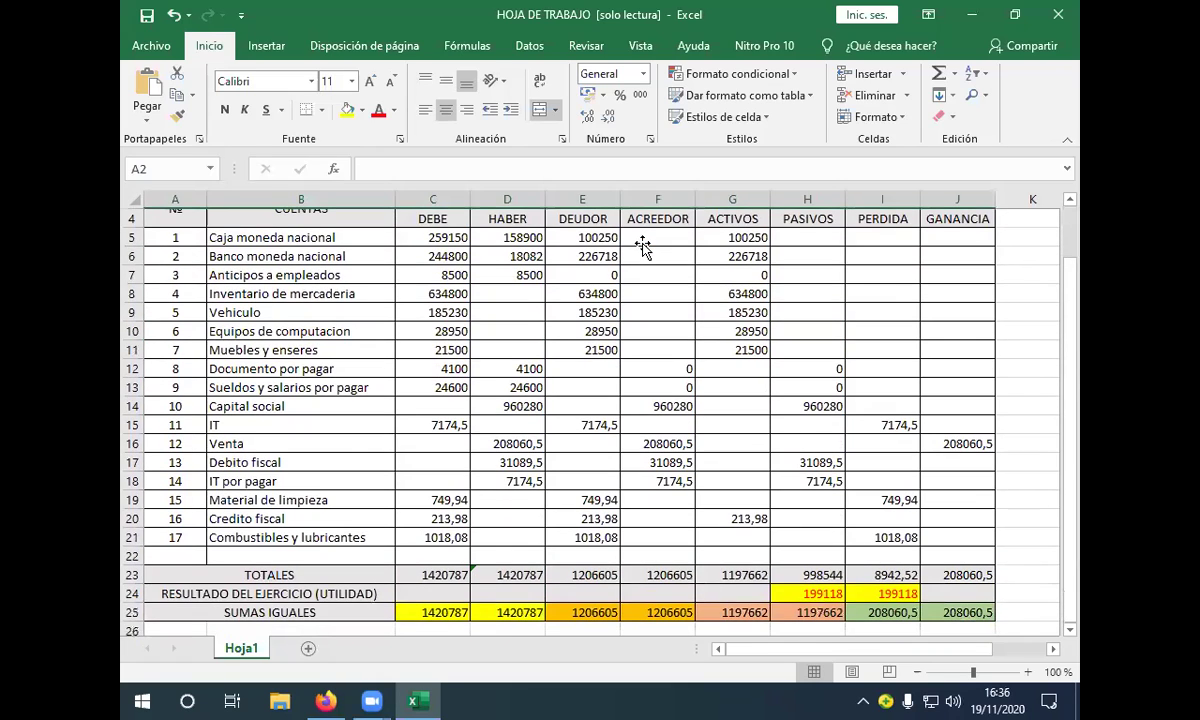
scroll(643, 246, "down", 1)
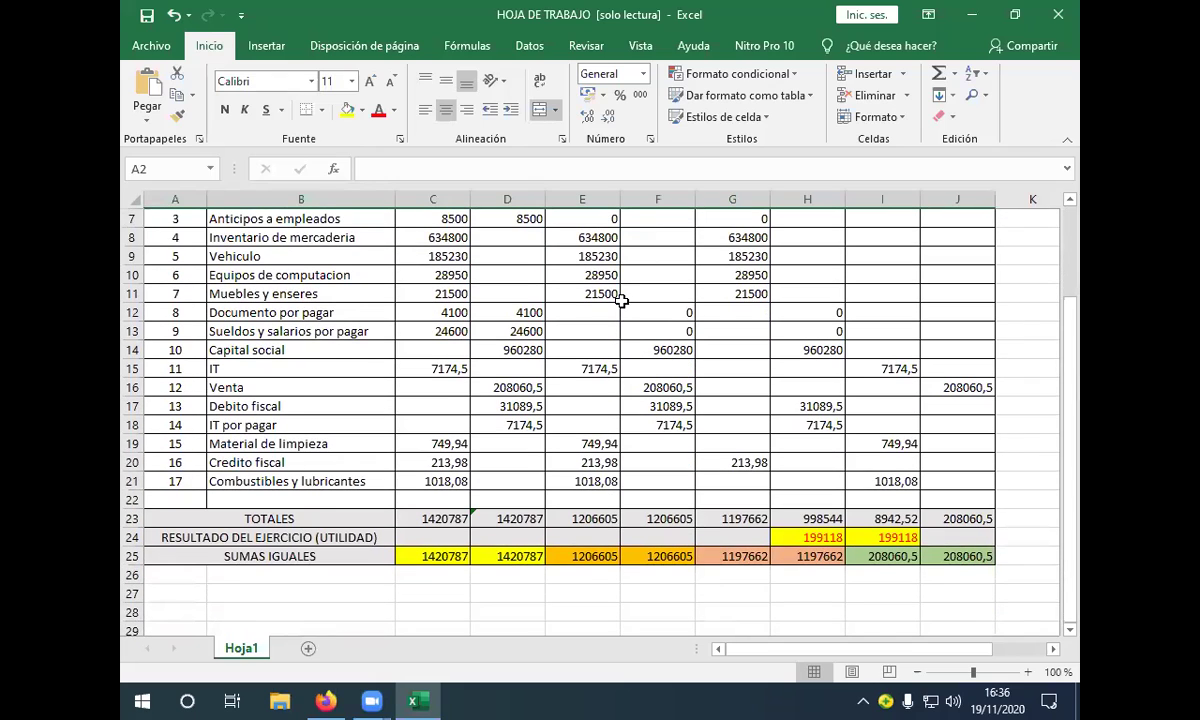
scroll(621, 300, "up", 1)
scroll(621, 300, "up", 1)
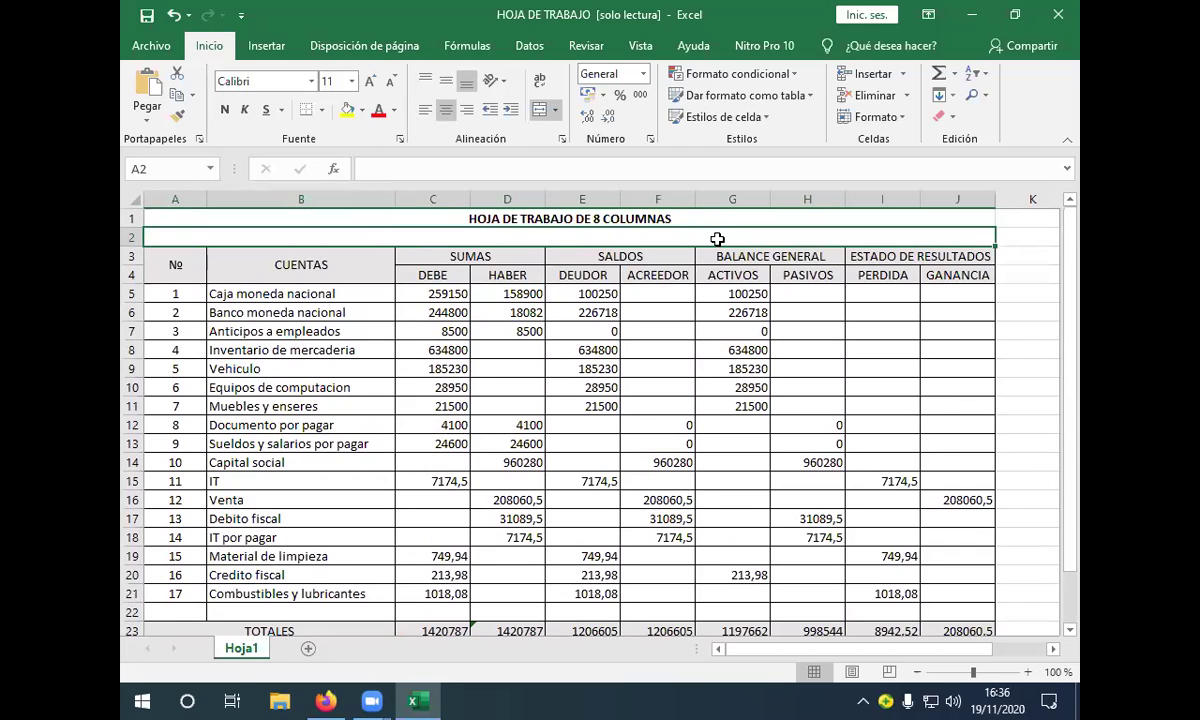
left_click(691, 216)
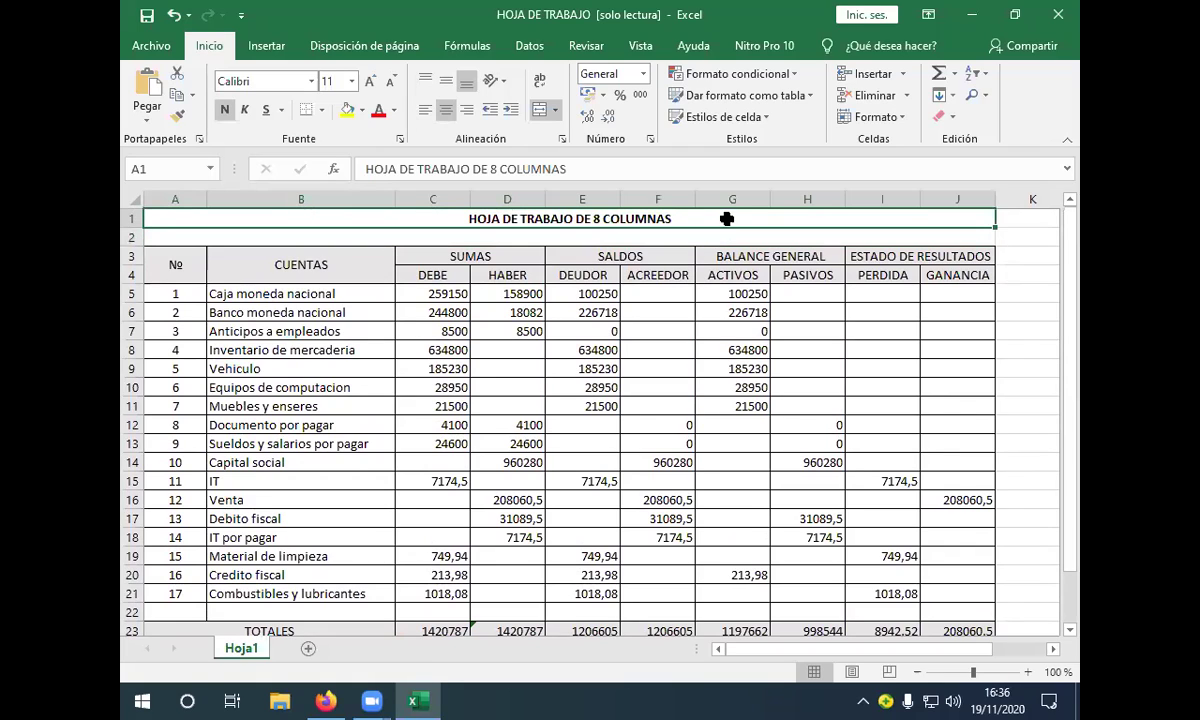
left_click(672, 234)
left_click(686, 215)
left_click(645, 232)
left_click(652, 222)
left_click(620, 234)
left_click(669, 217)
left_click(660, 235)
left_click(663, 219)
Step: Move the whole BALANCE GENERAL block, G3:H25, to columns K and L, just after the ESTADO DE RESULTADOS block
left_click(770, 255)
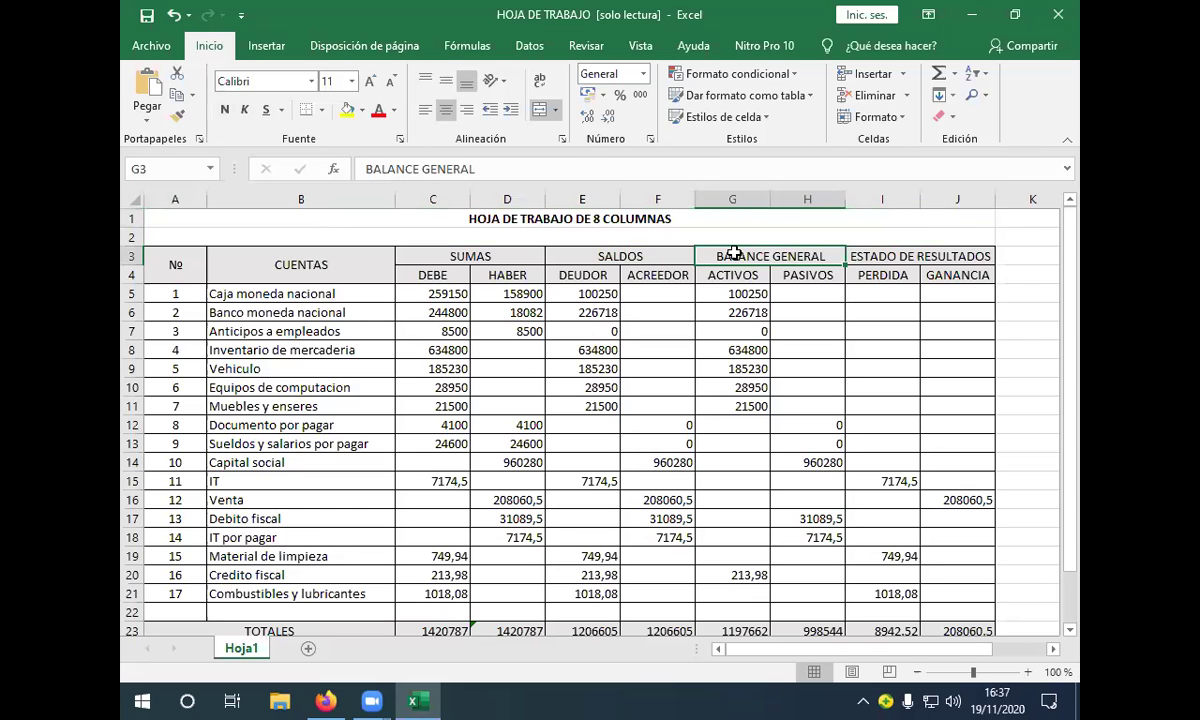
left_click_drag(758, 270, 747, 590)
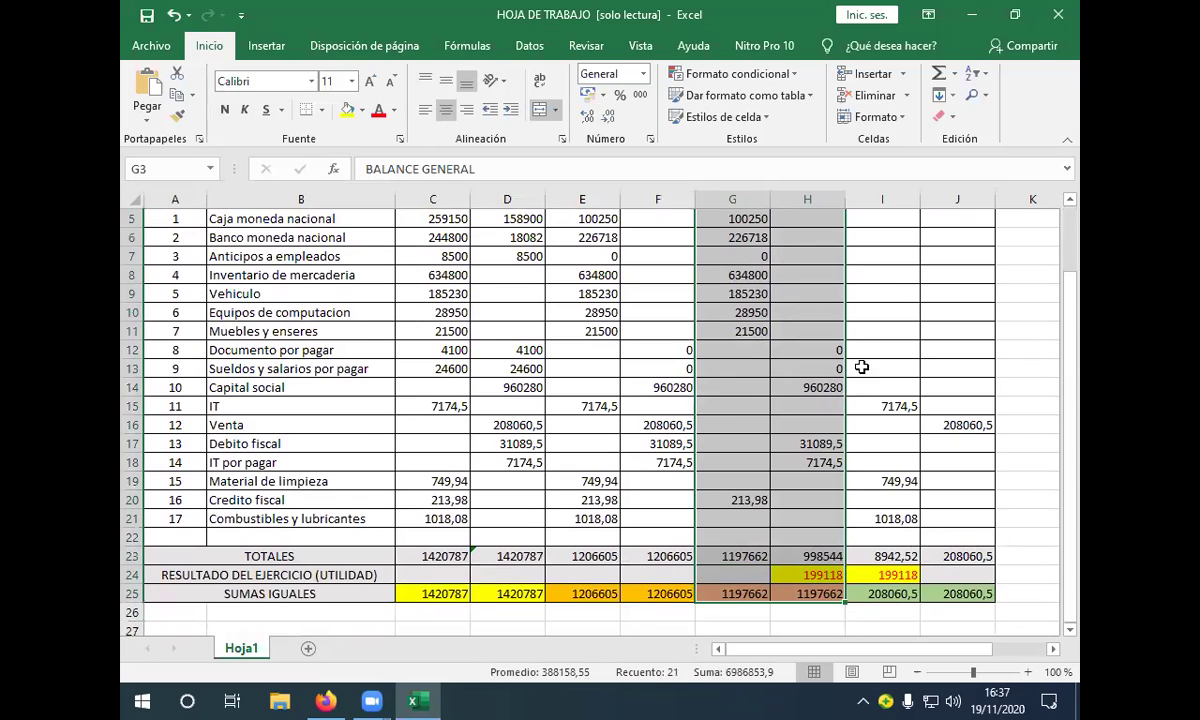
scroll(900, 285, "up", 2)
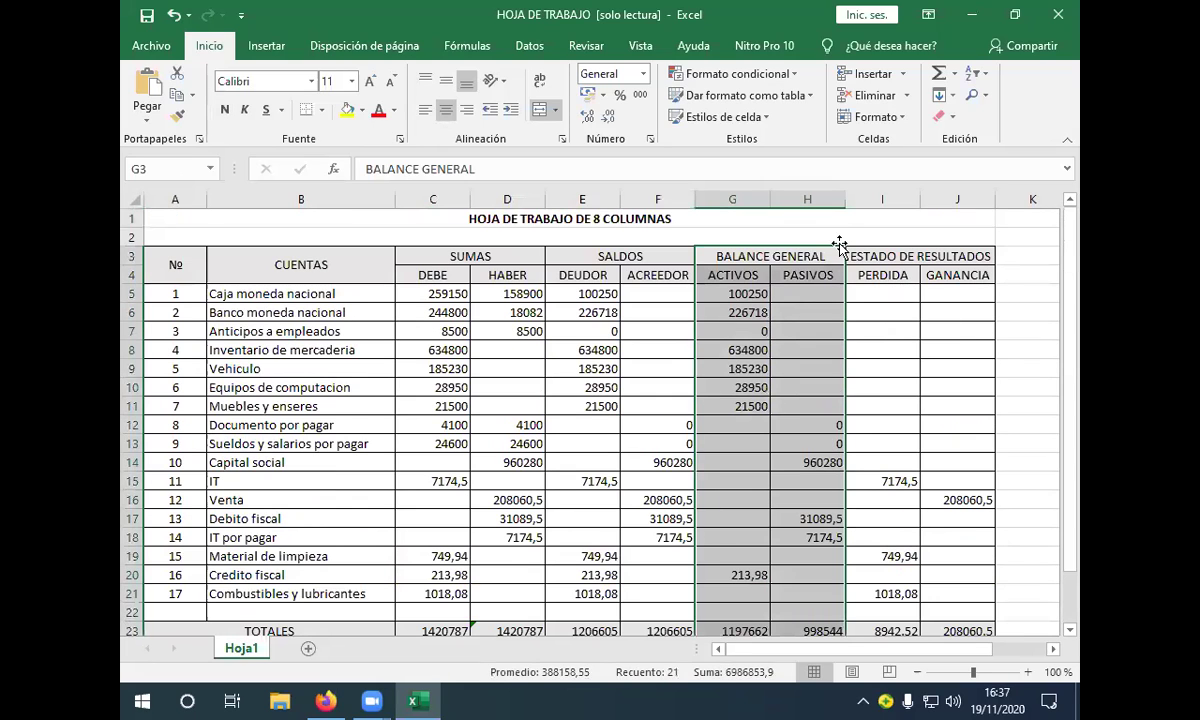
left_click_drag(813, 245, 571, 257)
Step: Move the combined ESTADO DE RESULTADOS and BALANCE GENERAL block, I3:L25, to start at G3, accepting that merged cells get separated
left_click_drag(306, 250, 557, 518)
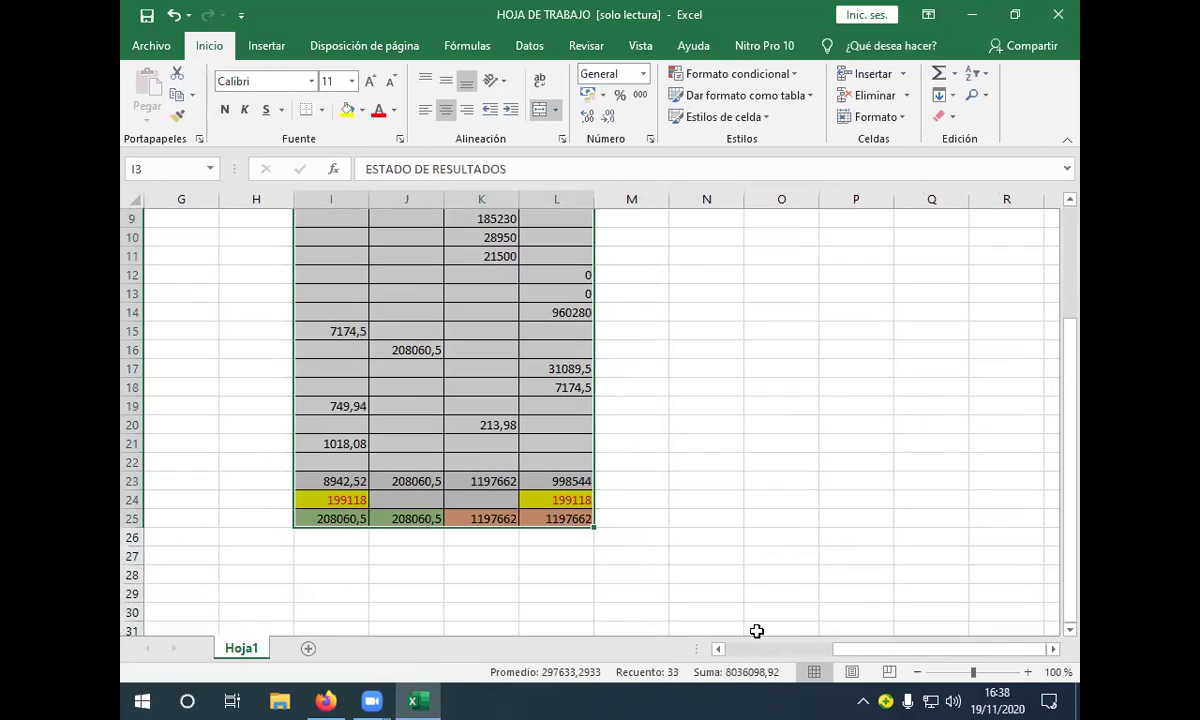
left_click_drag(847, 655, 737, 655)
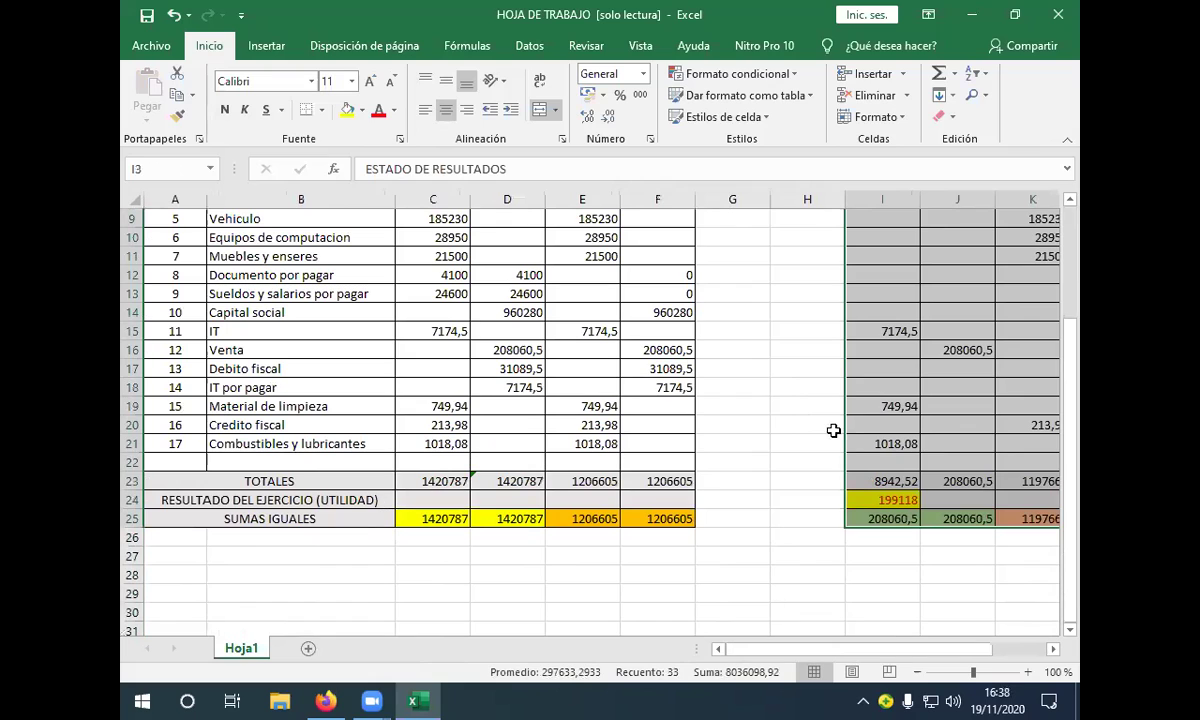
left_click_drag(826, 421, 746, 413)
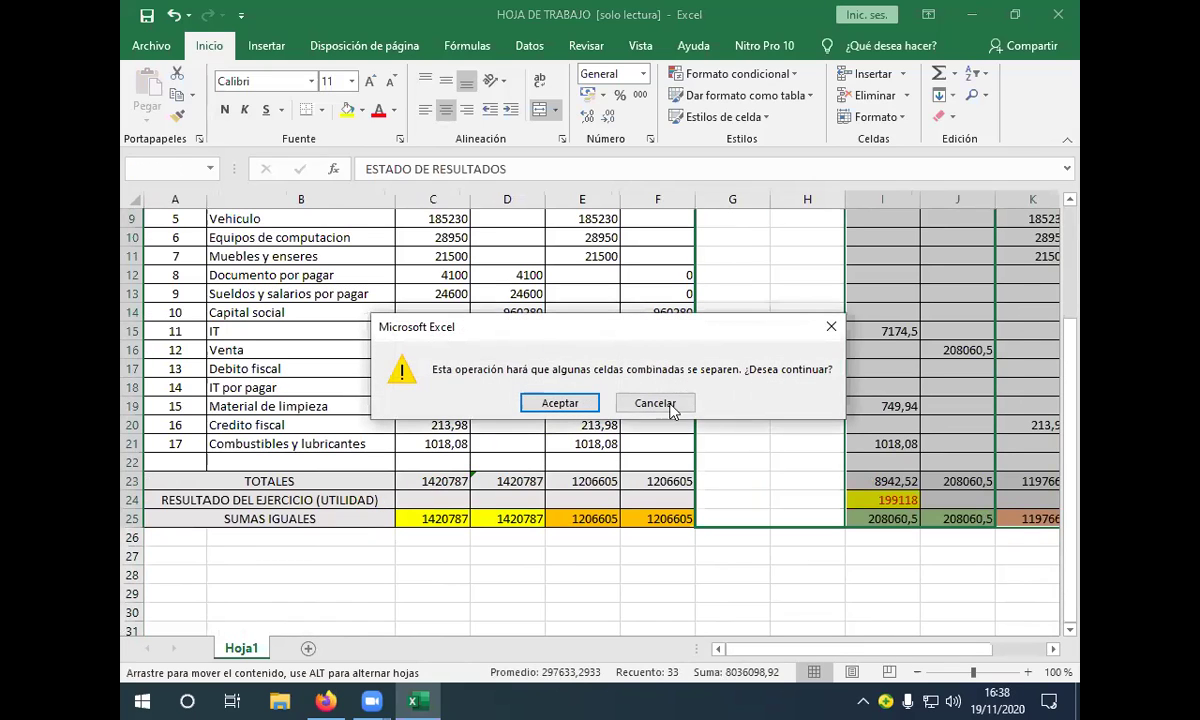
left_click(573, 407)
scroll(729, 401, "up", 3)
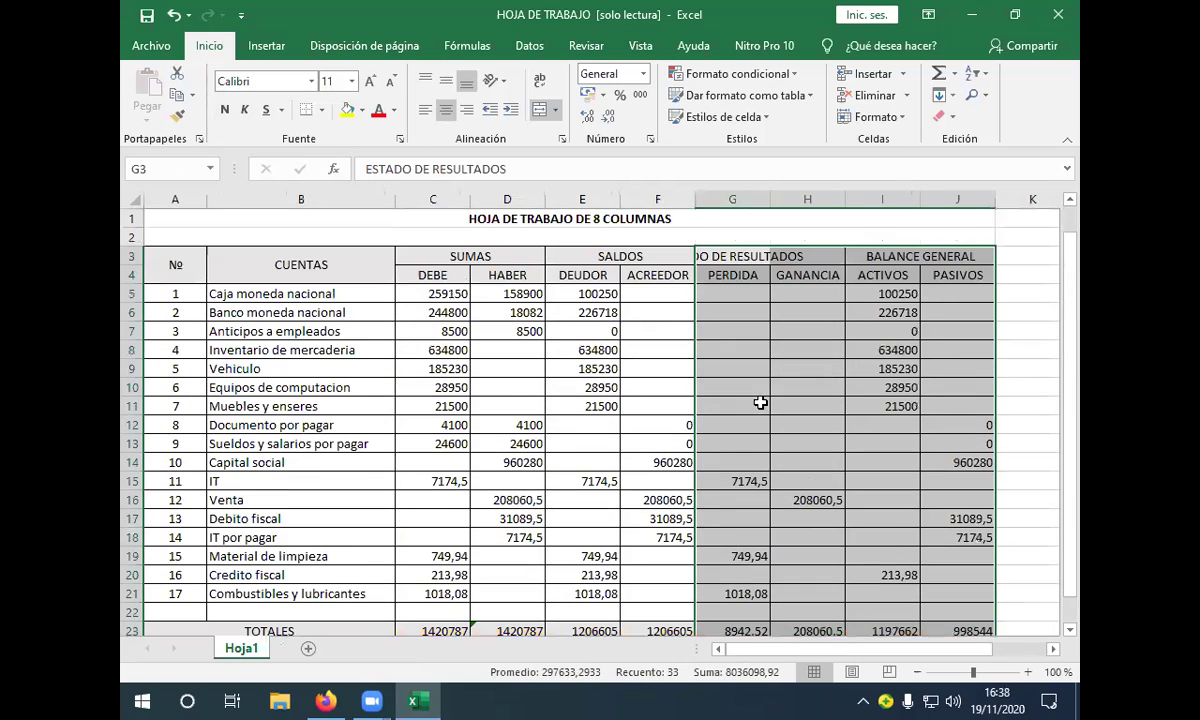
Step: Check the relocated amounts and totals, and merge and center the ESTADO DE RESULTADOS heading across G3:H3
left_click(893, 312)
scroll(1030, 357, "down", 4)
scroll(1030, 357, "up", 1)
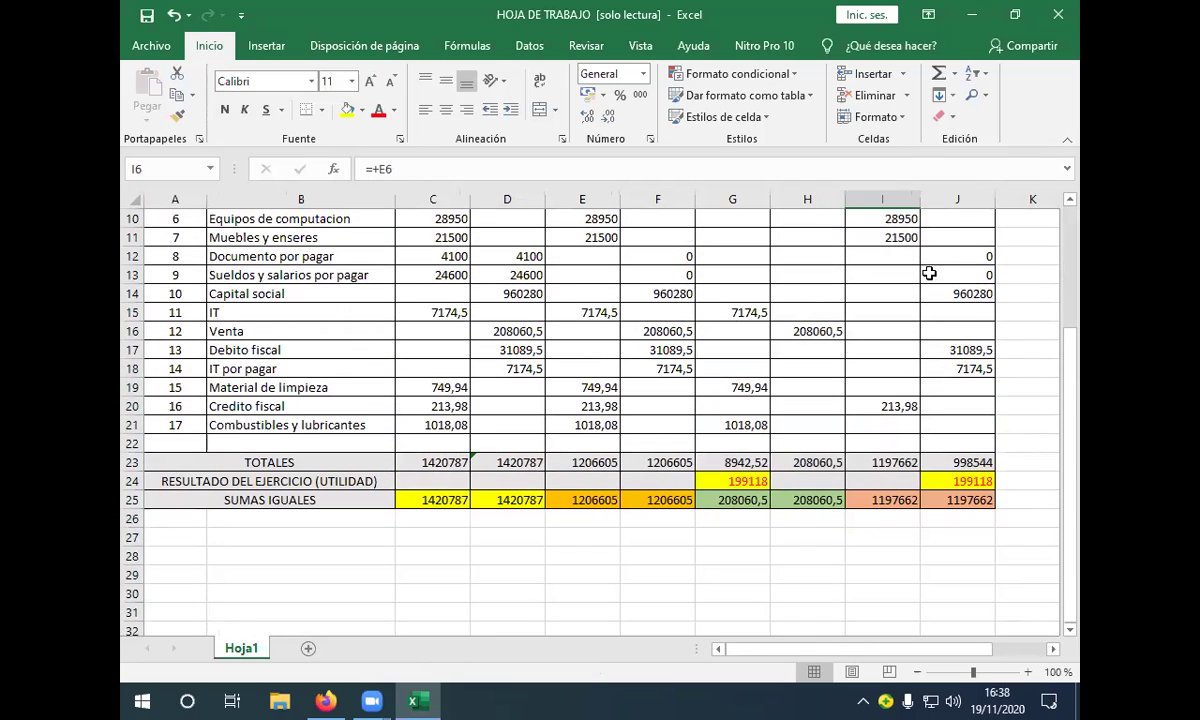
scroll(815, 330, "up", 3)
left_click_drag(705, 255, 802, 256)
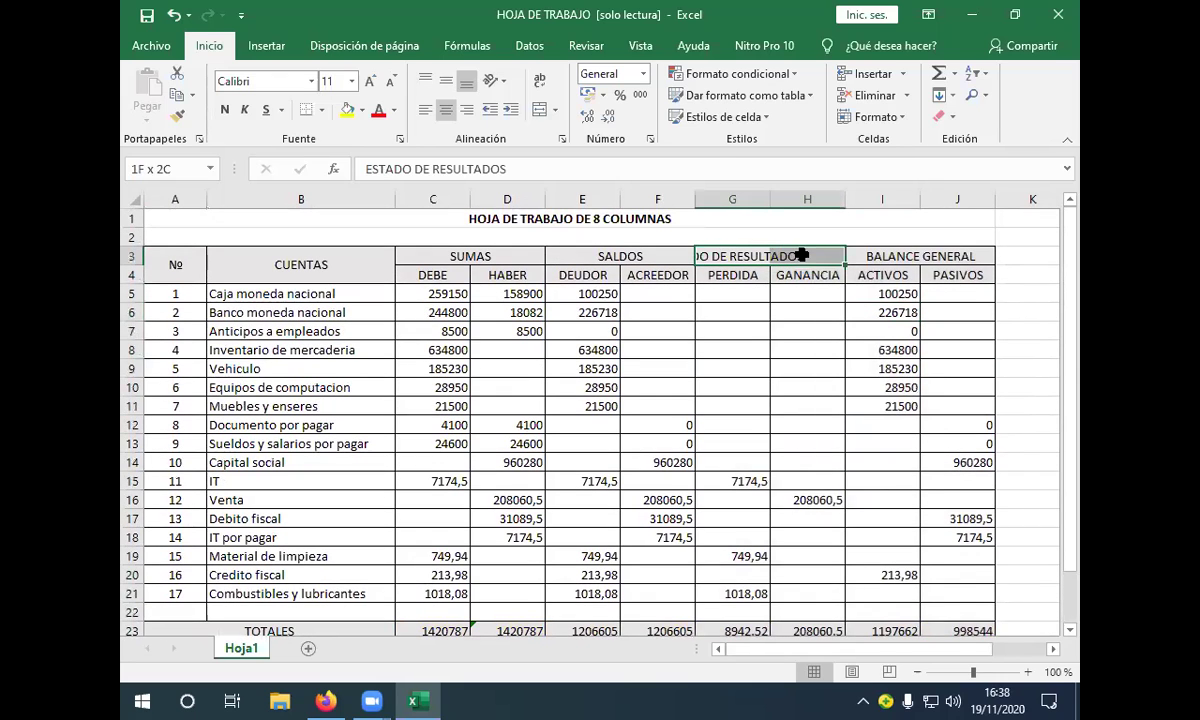
left_click(540, 109)
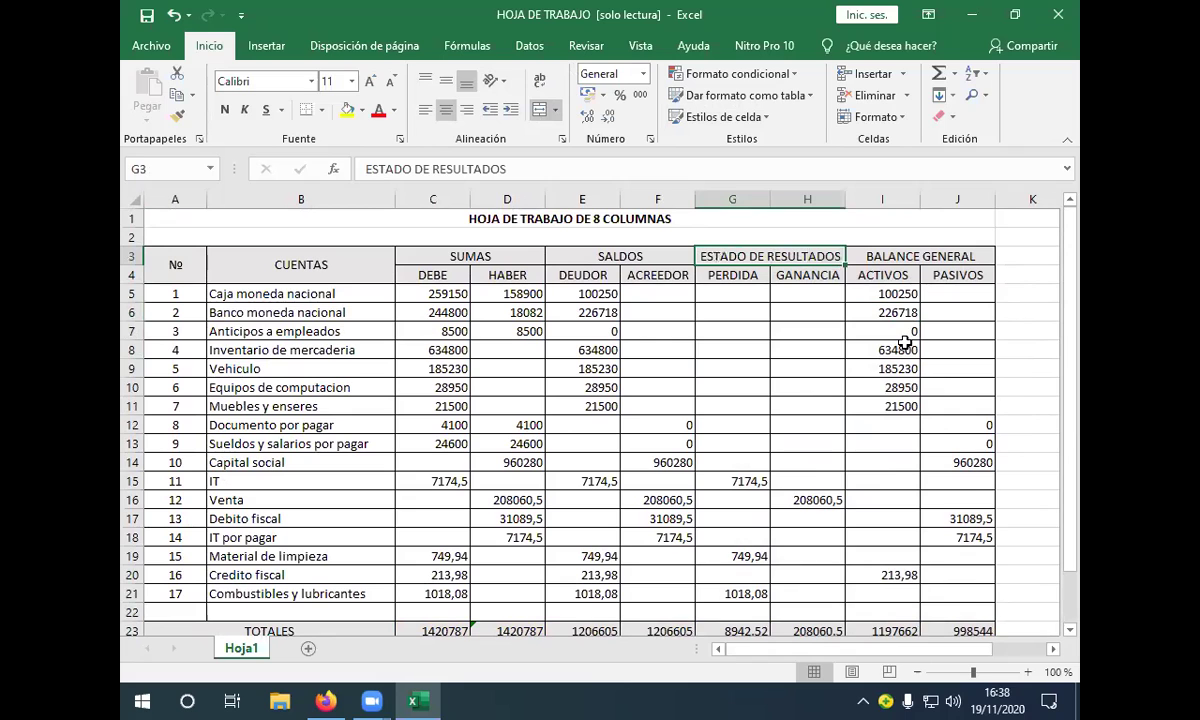
Step: Review the reordered ESTADO DE RESULTADOS and BALANCE GENERAL columns from their headings to the SUMAS IGUALES row
scroll(921, 334, "down", 2)
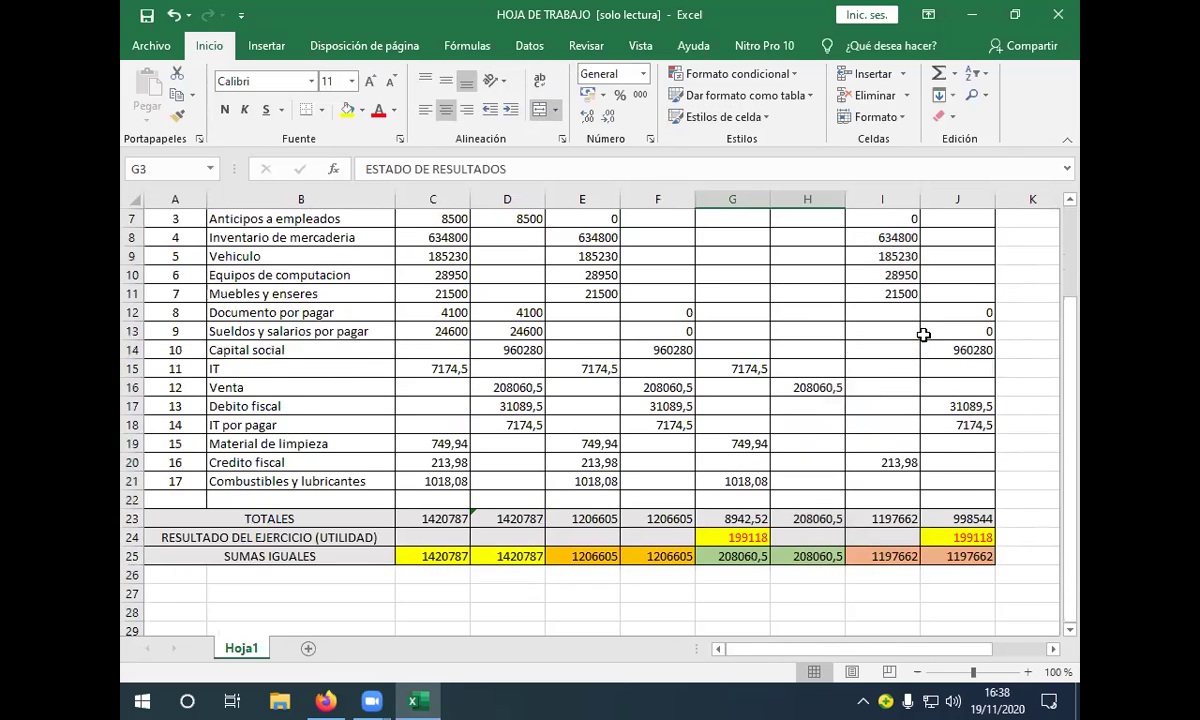
scroll(921, 334, "up", 2)
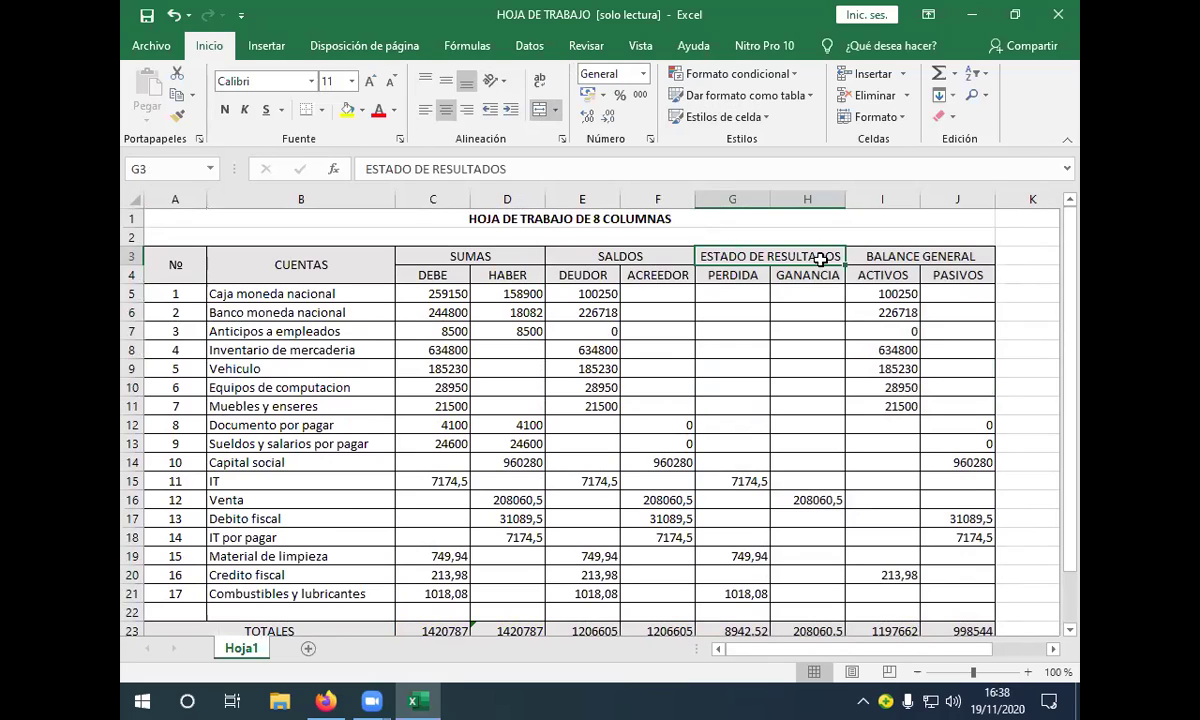
left_click(900, 256)
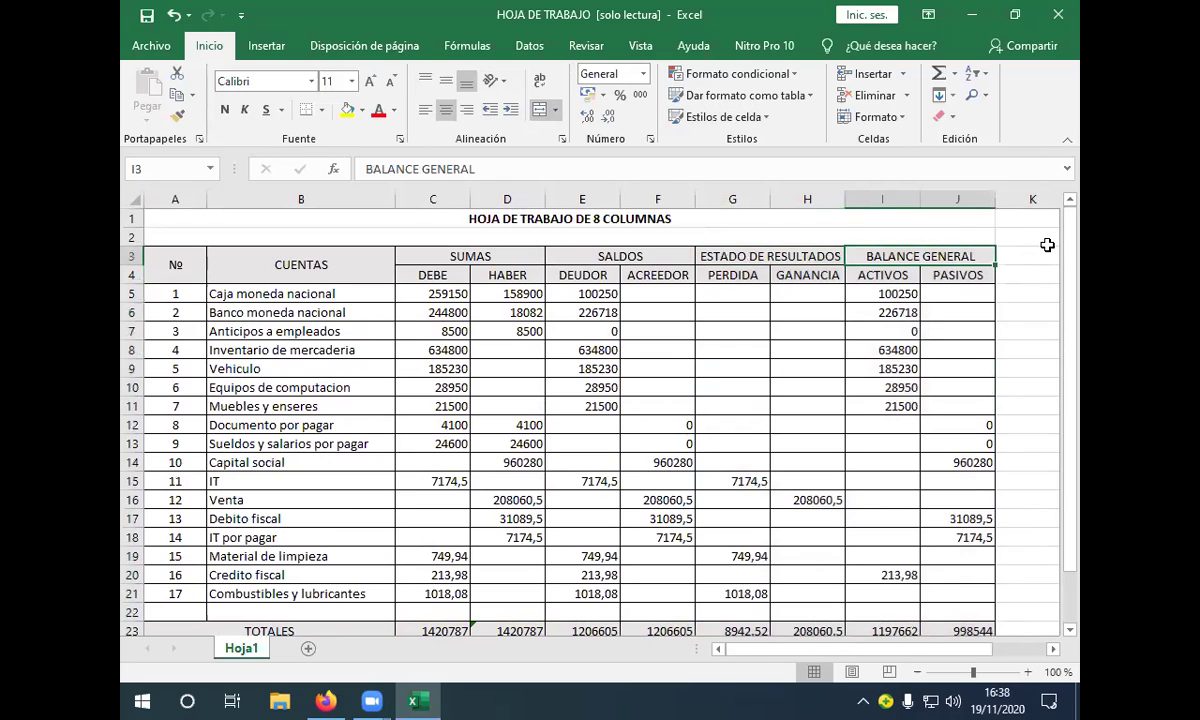
Step: Examine the PERDIDA and GANANCIA headings under ESTADO DE RESULTADOS, comparing the two columns
left_click(746, 274)
left_click(812, 274)
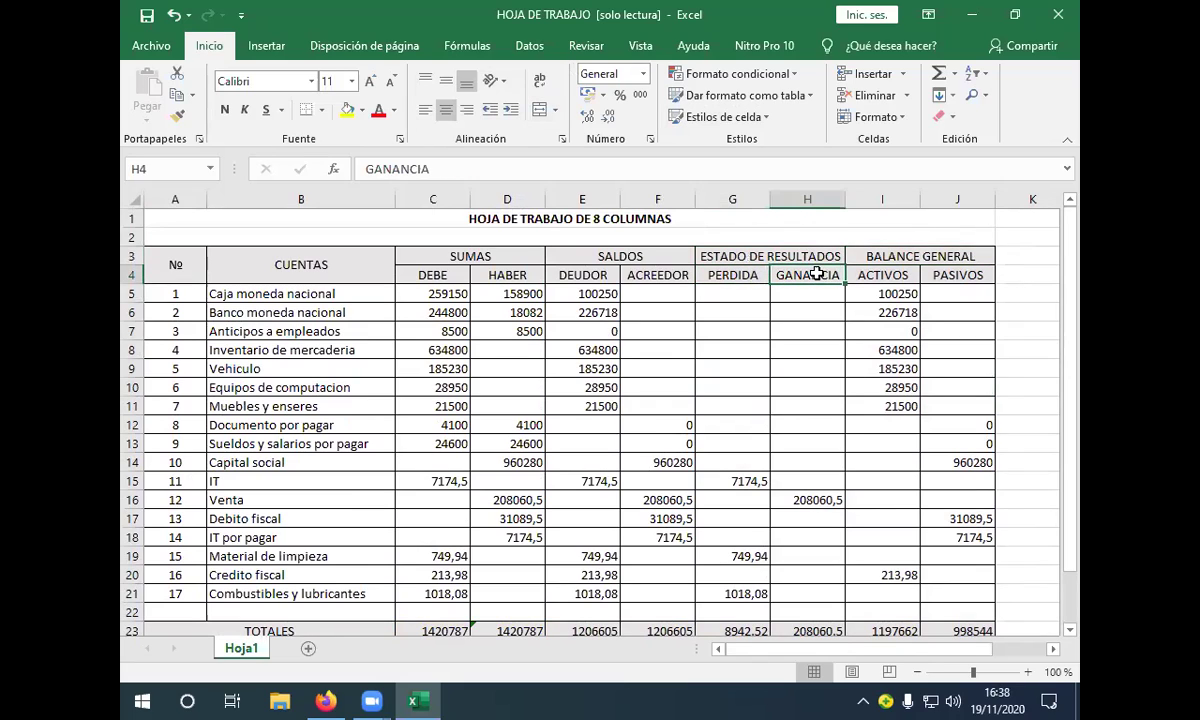
left_click(753, 274)
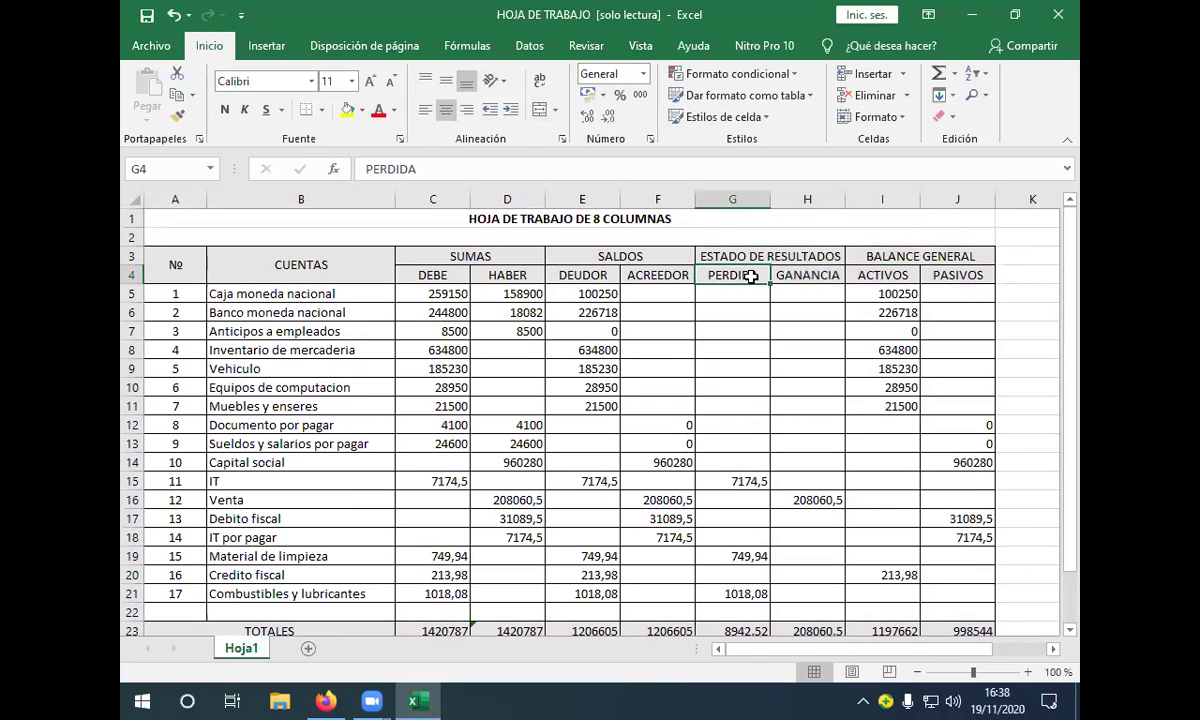
left_click(796, 274)
left_click(753, 274)
left_click(796, 274)
left_click(760, 273)
left_click(798, 272)
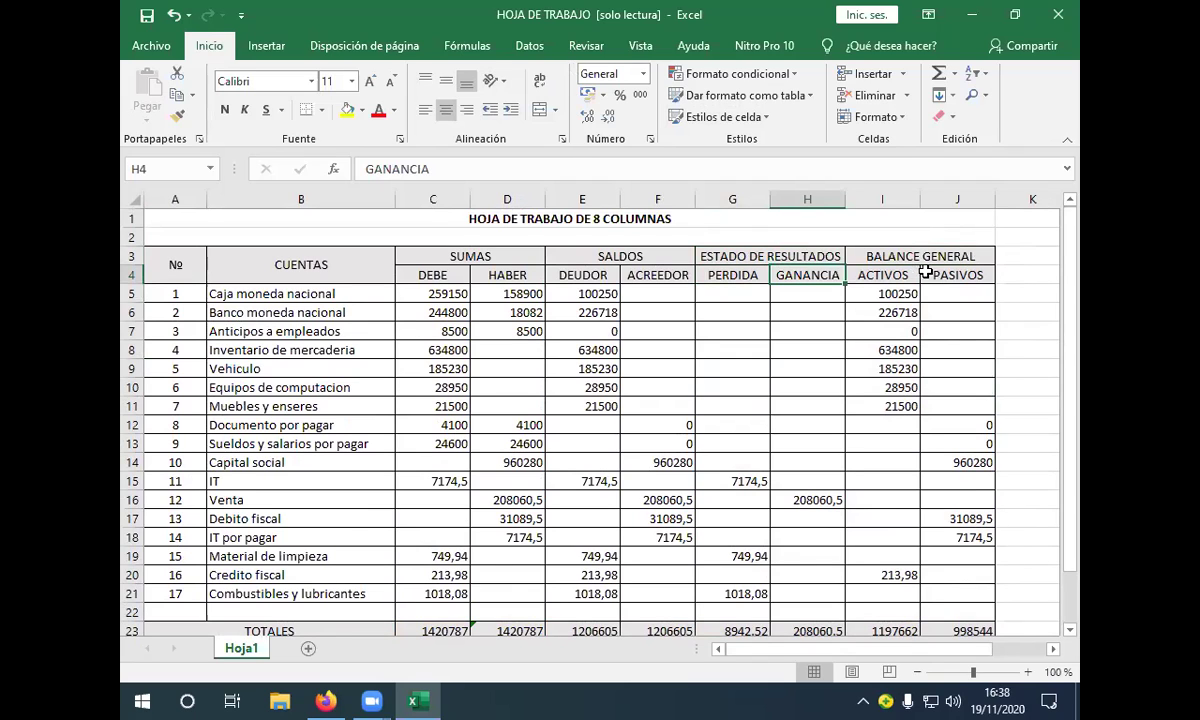
Step: Review the ESTADO DE RESULTADOS and BALANCE GENERAL columns from the headings down to the TOTALES, RESULTADO DEL EJERCICIO and SUMAS IGUALES rows
scroll(925, 270, "down", 4)
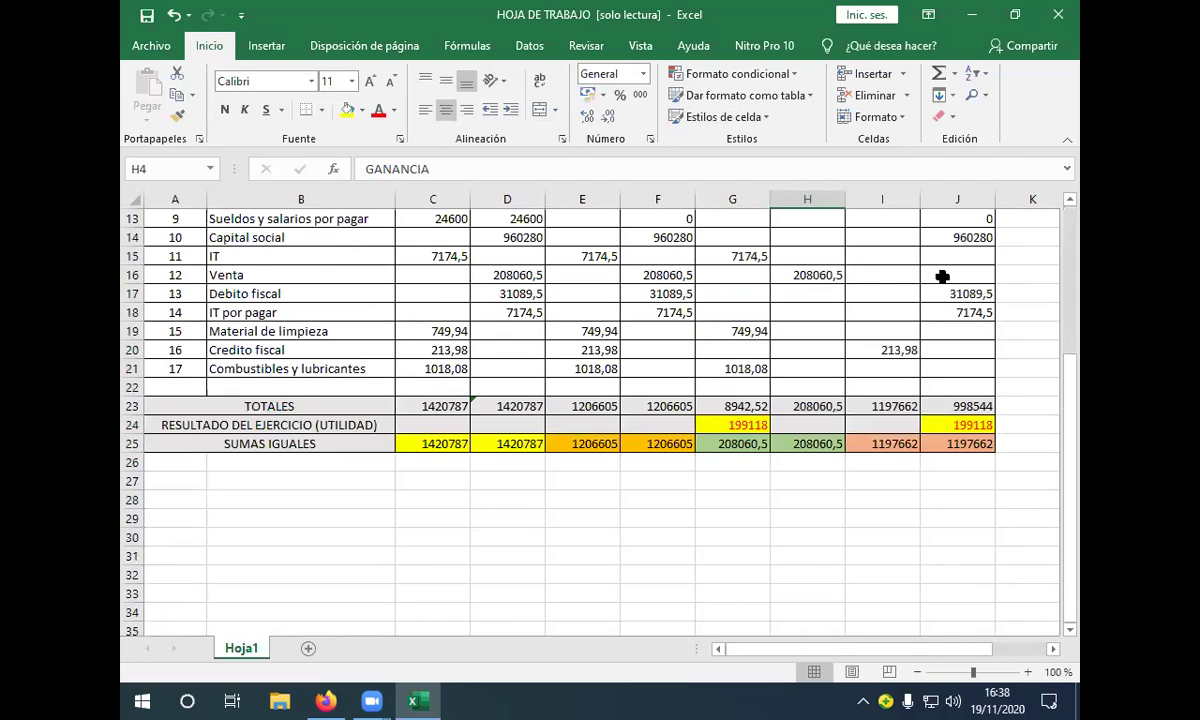
scroll(942, 277, "up", 1)
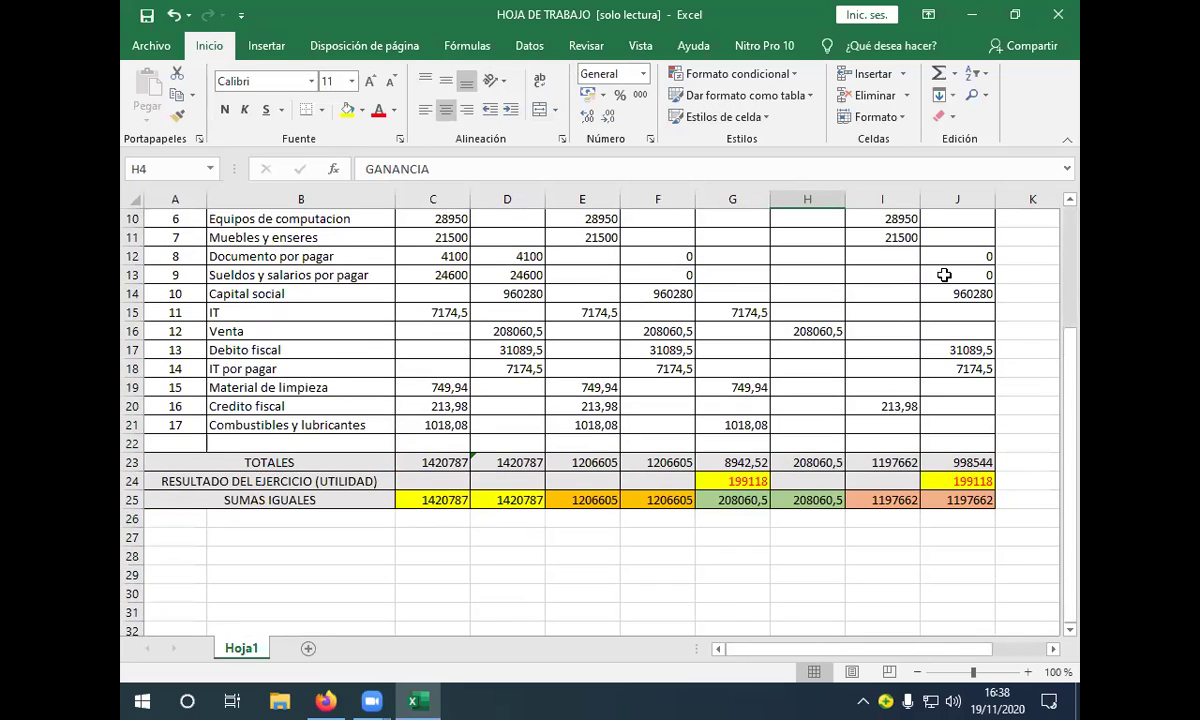
scroll(944, 274, "up", 3)
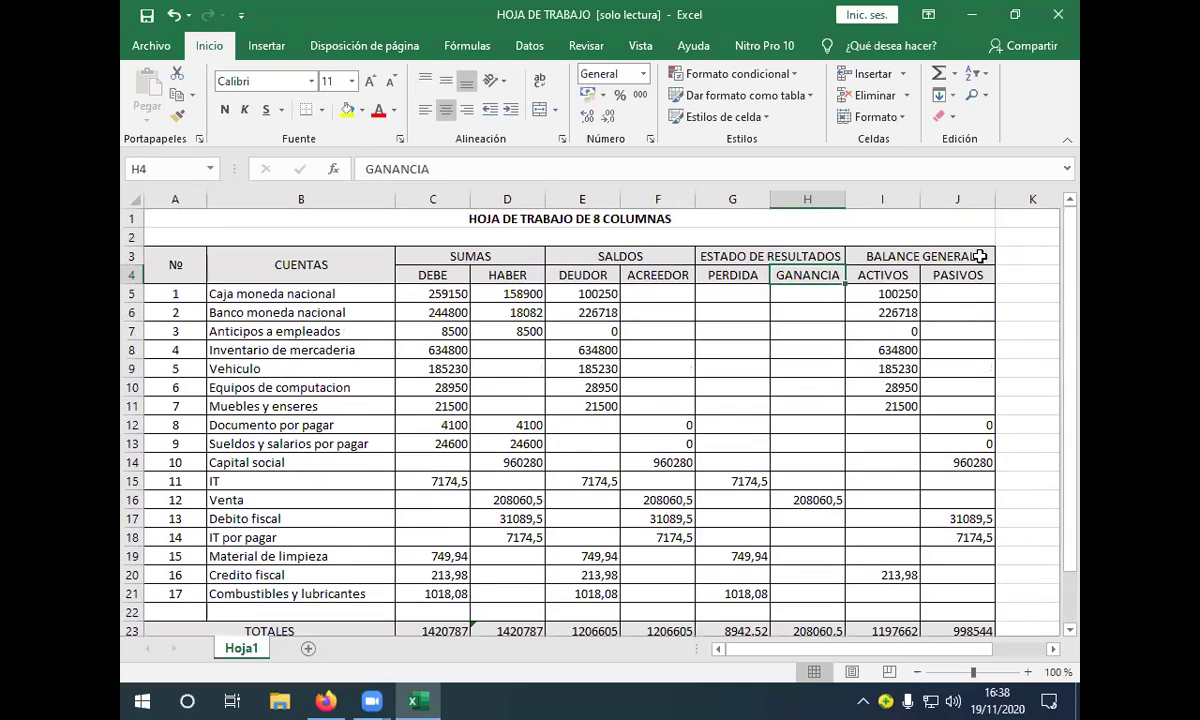
scroll(978, 254, "down", 1)
scroll(978, 254, "down", 3)
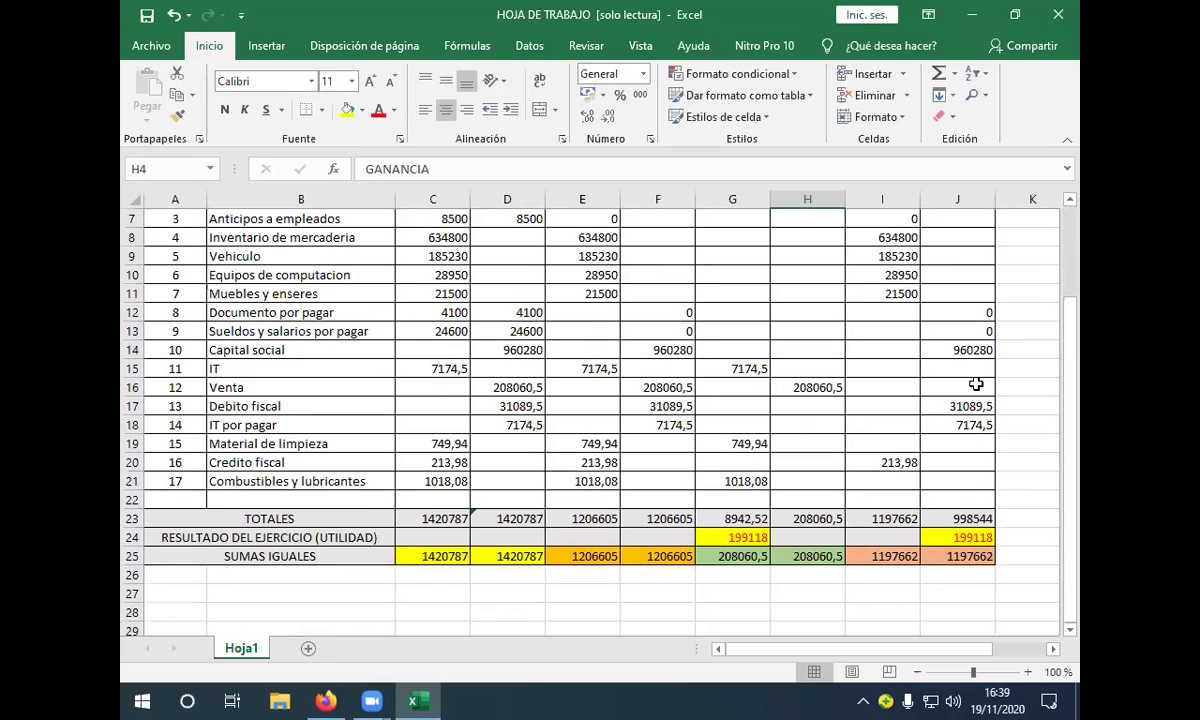
scroll(978, 400, "up", 2)
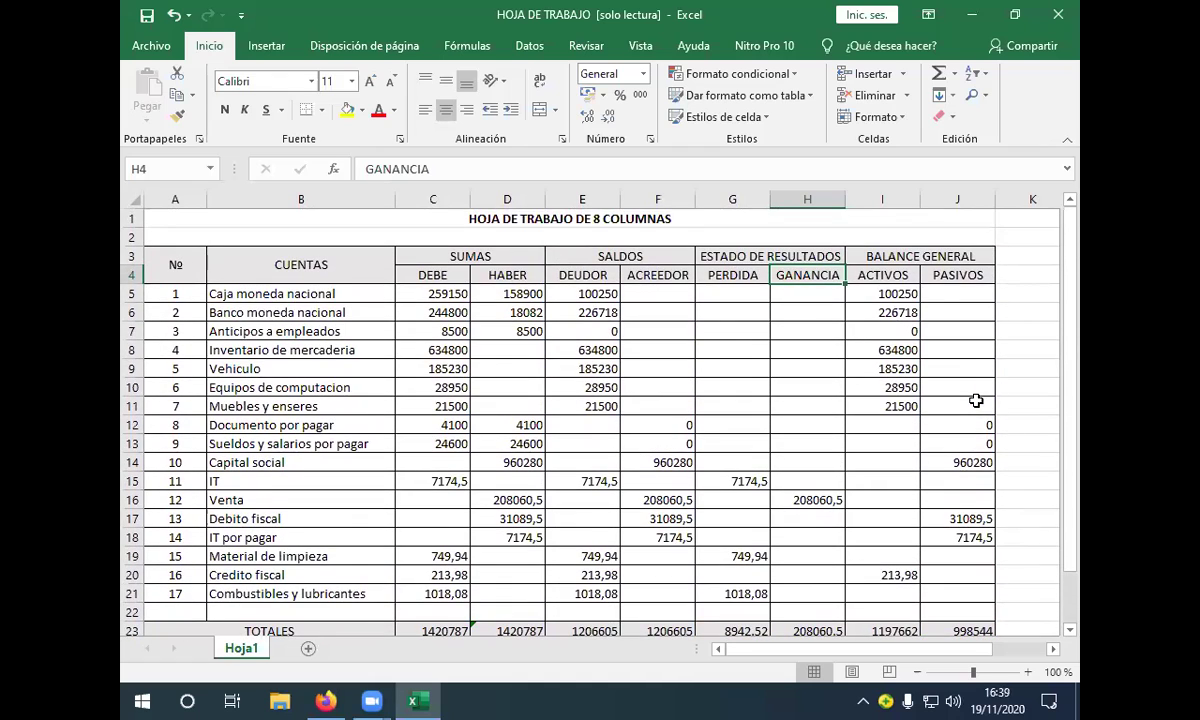
scroll(976, 400, "down", 1)
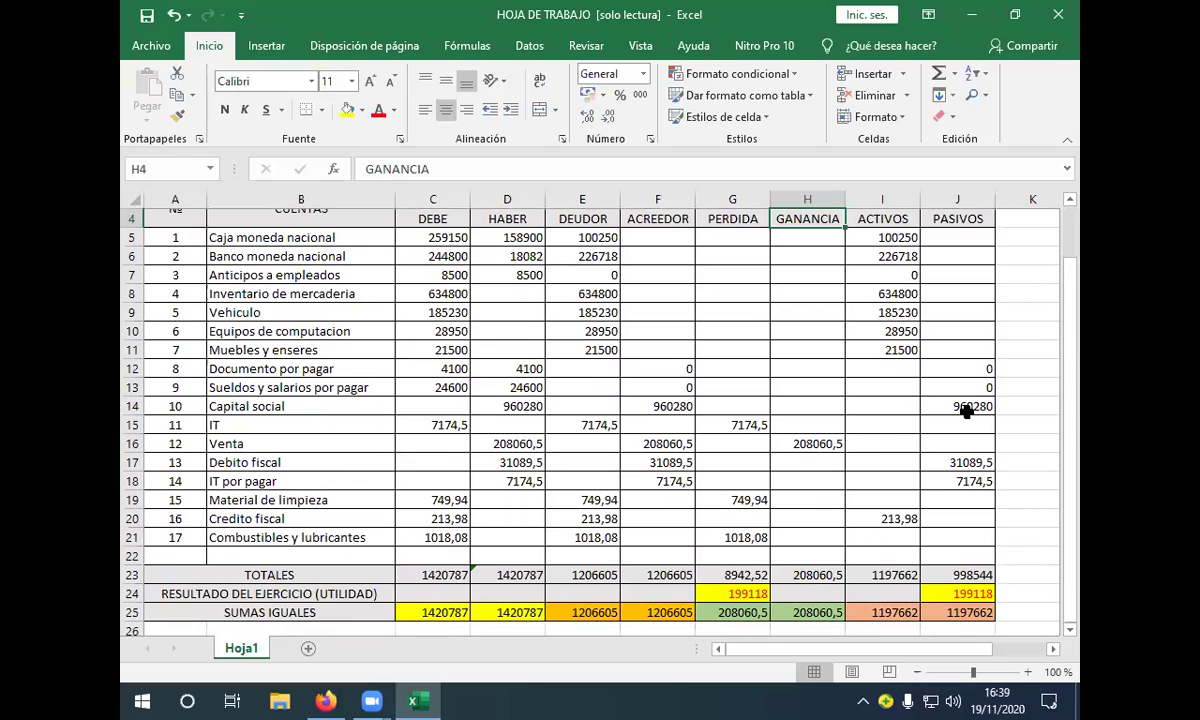
Step: Examine the tax account rows Debito fiscal, IT por pagar and Credito fiscal across all columns to their BALANCE GENERAL amounts
left_click(950, 481)
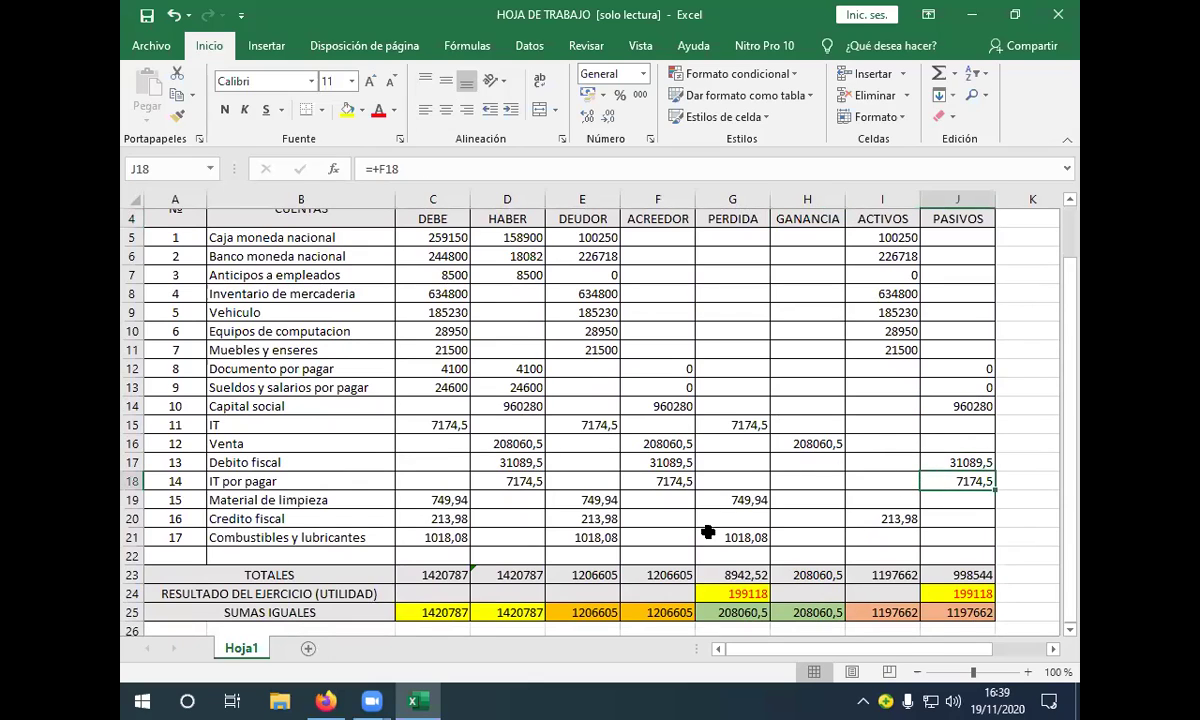
left_click(255, 481)
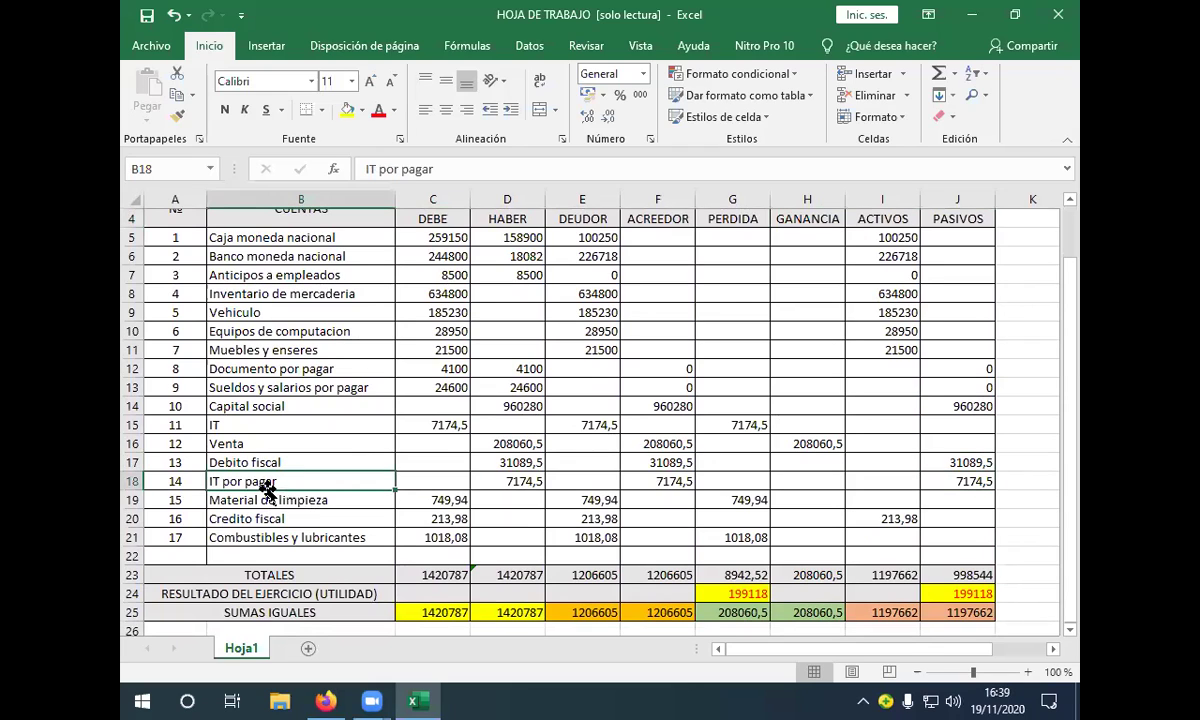
left_click_drag(255, 481, 968, 463)
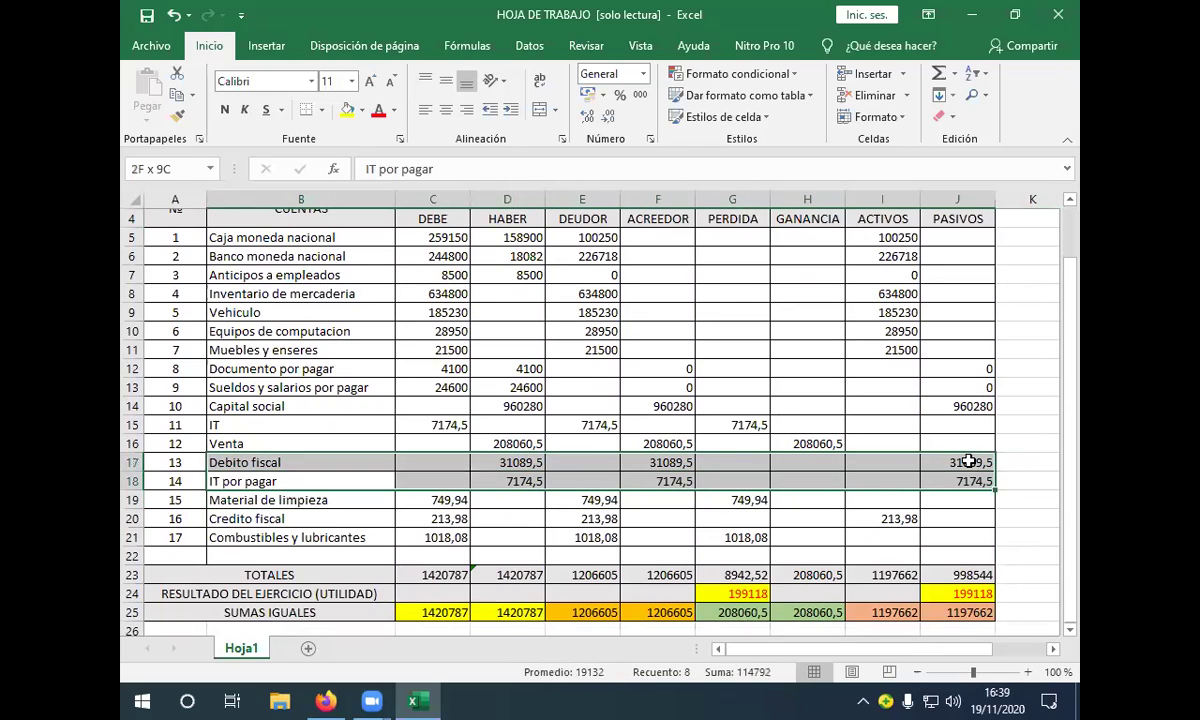
left_click(258, 476)
left_click_drag(260, 461, 959, 469)
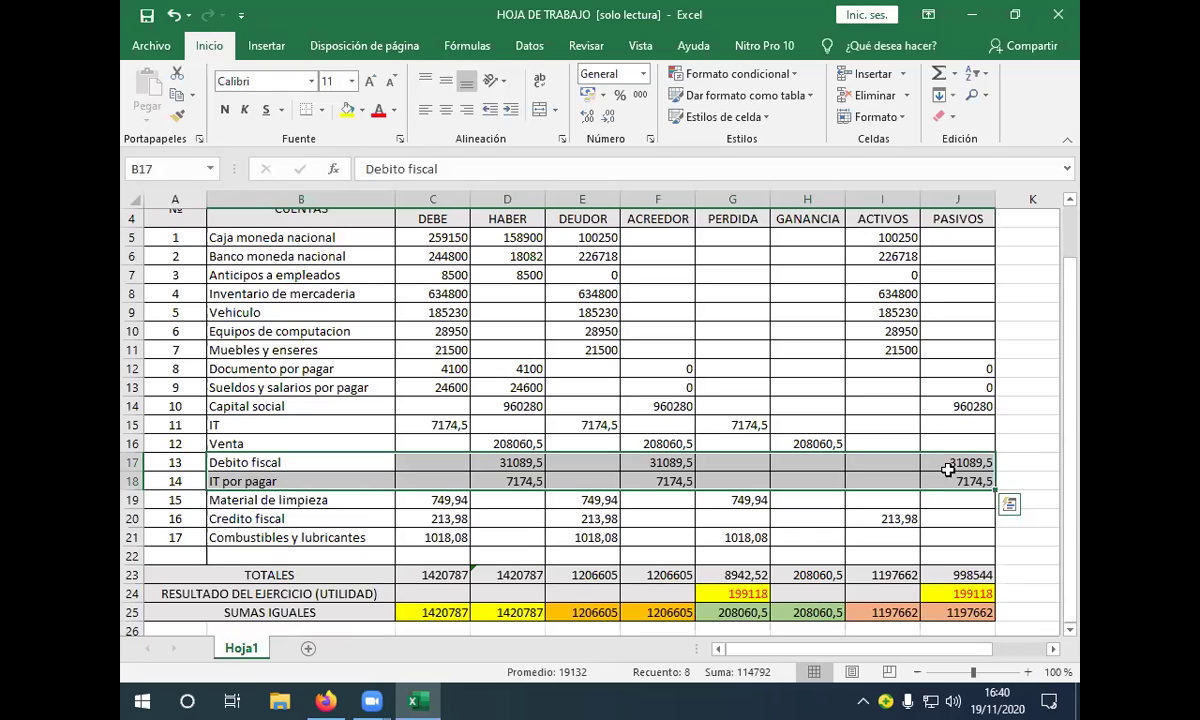
left_click(227, 519, "ctrl")
left_click_drag(227, 519, 914, 522)
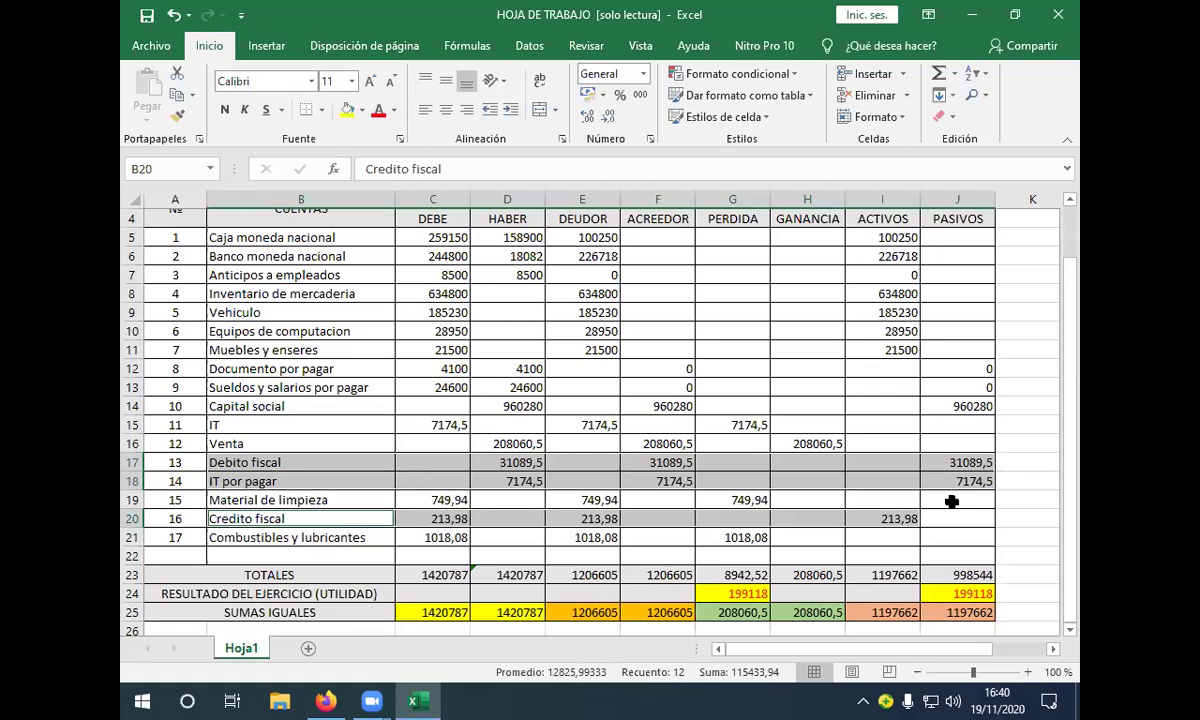
left_click(955, 464)
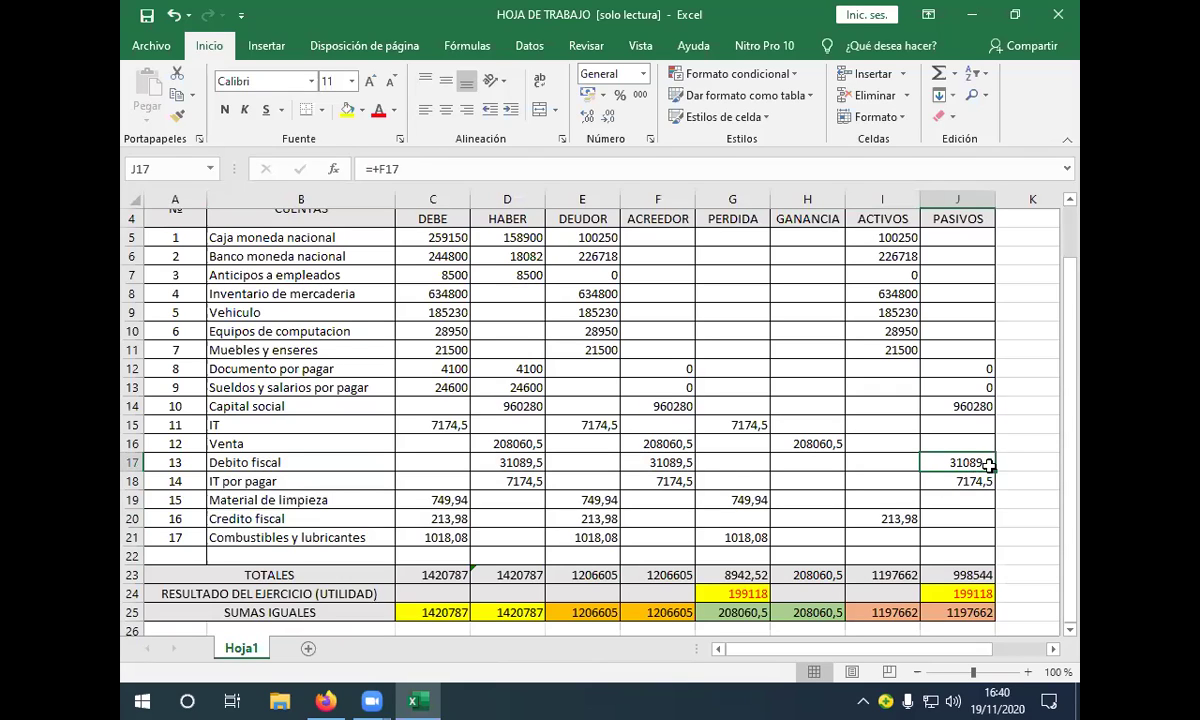
Step: Copy the account names Debito fiscal and Credito fiscal below the worksheet table, into cells B28 and B29
scroll(975, 490, "down", 2)
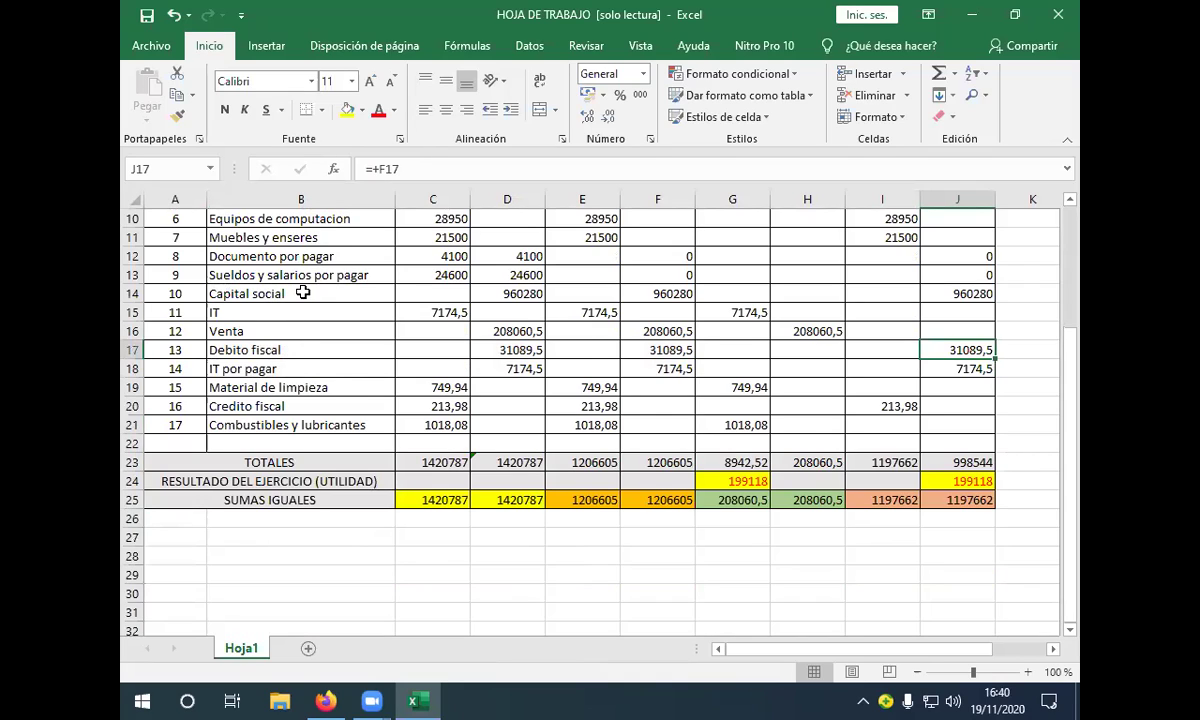
left_click(291, 360)
key("ctrl+c")
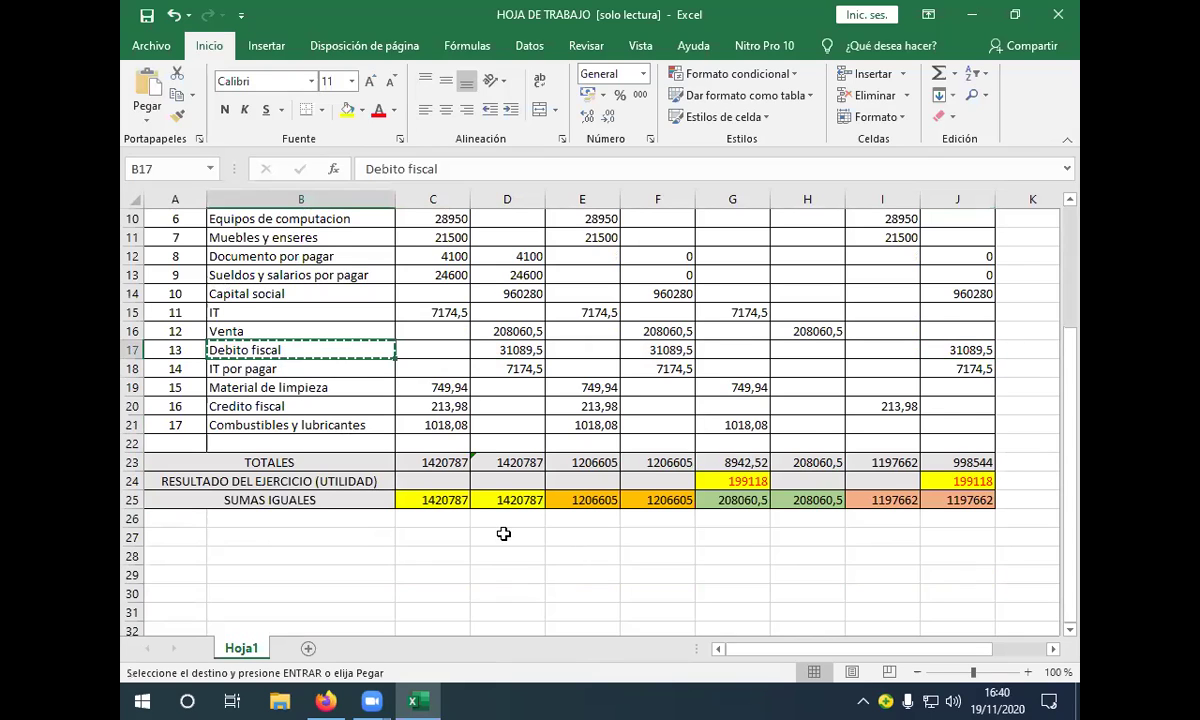
left_click(505, 562)
left_click(343, 558)
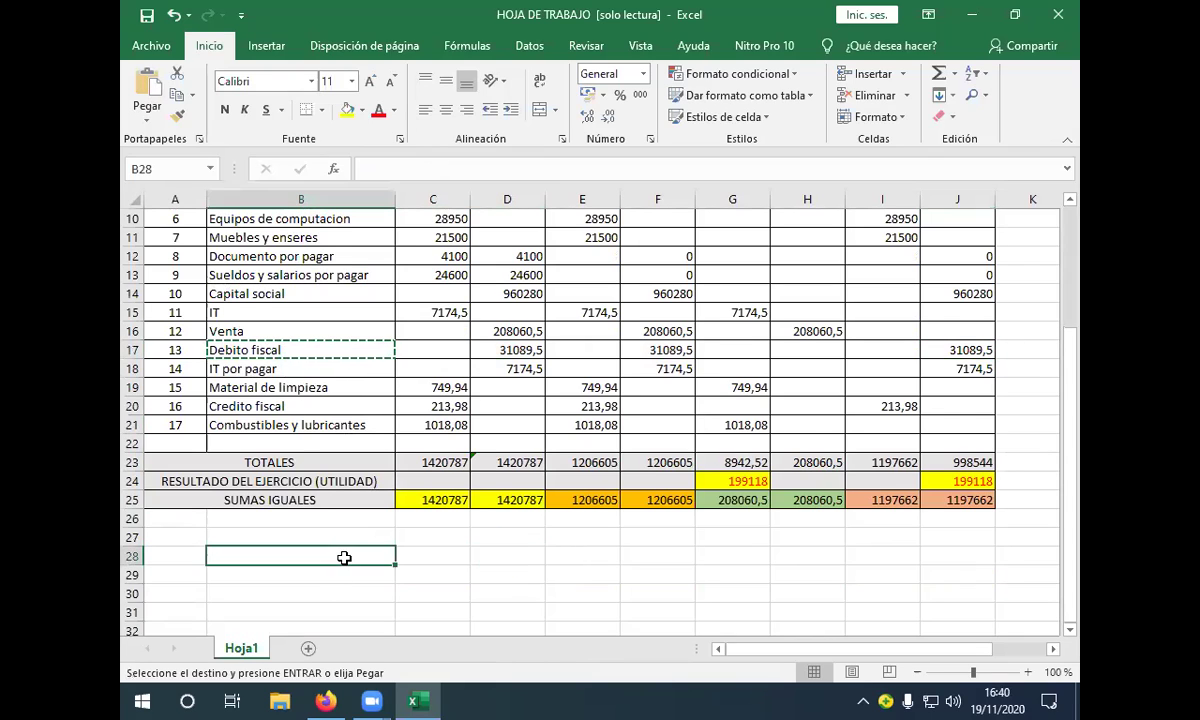
key("Return")
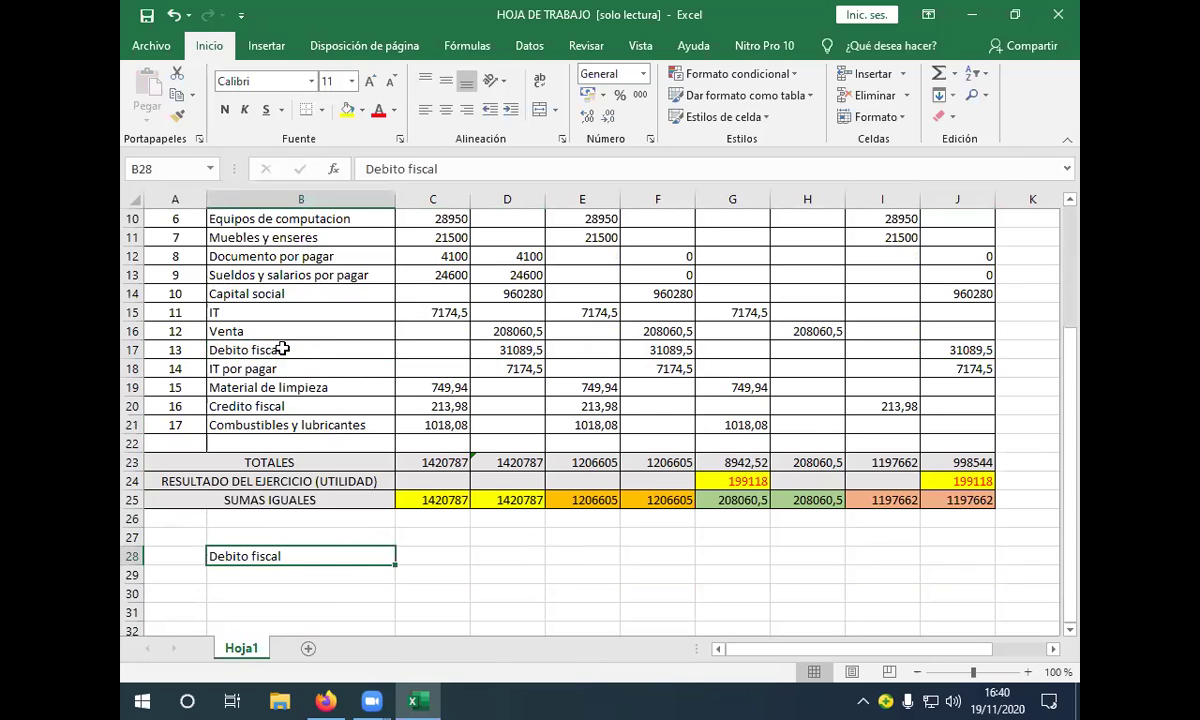
left_click(258, 406)
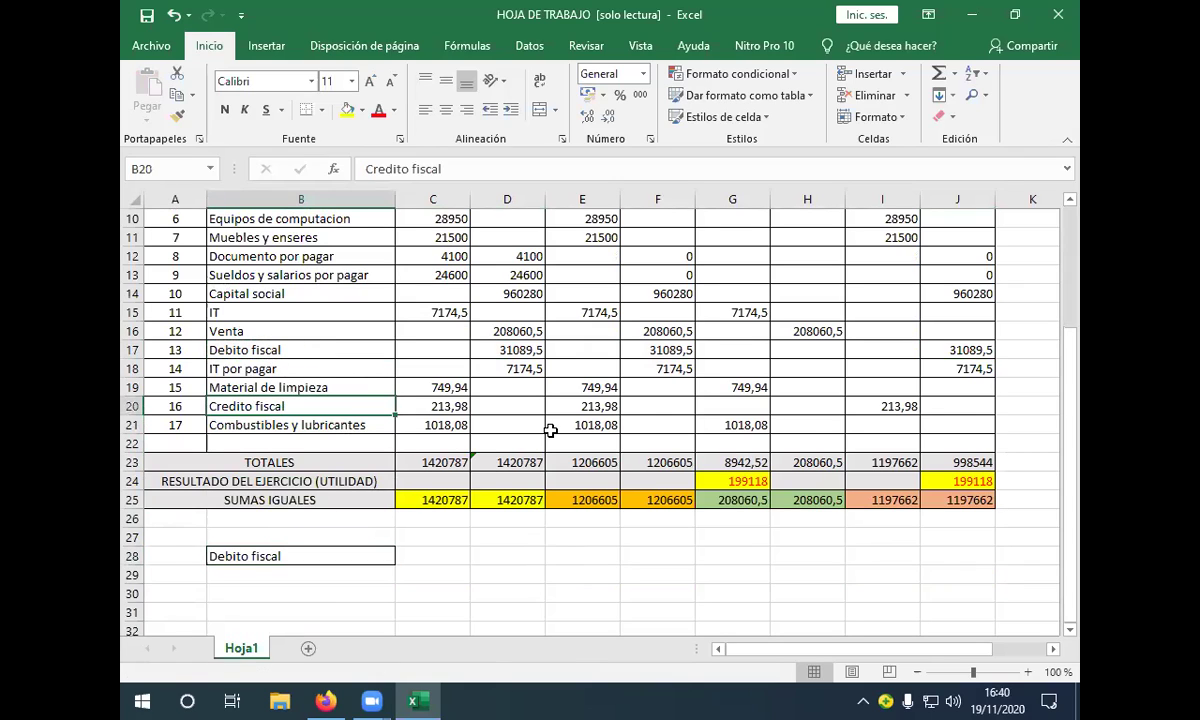
key("ctrl+c")
left_click(343, 577)
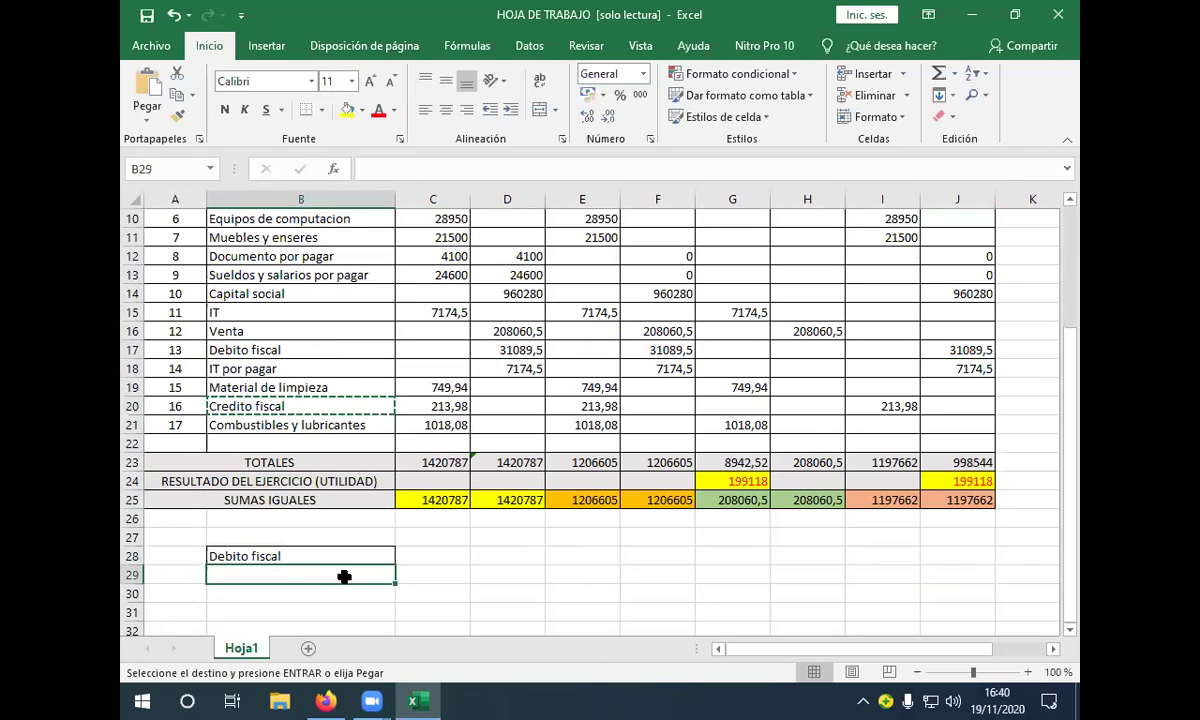
key("Return")
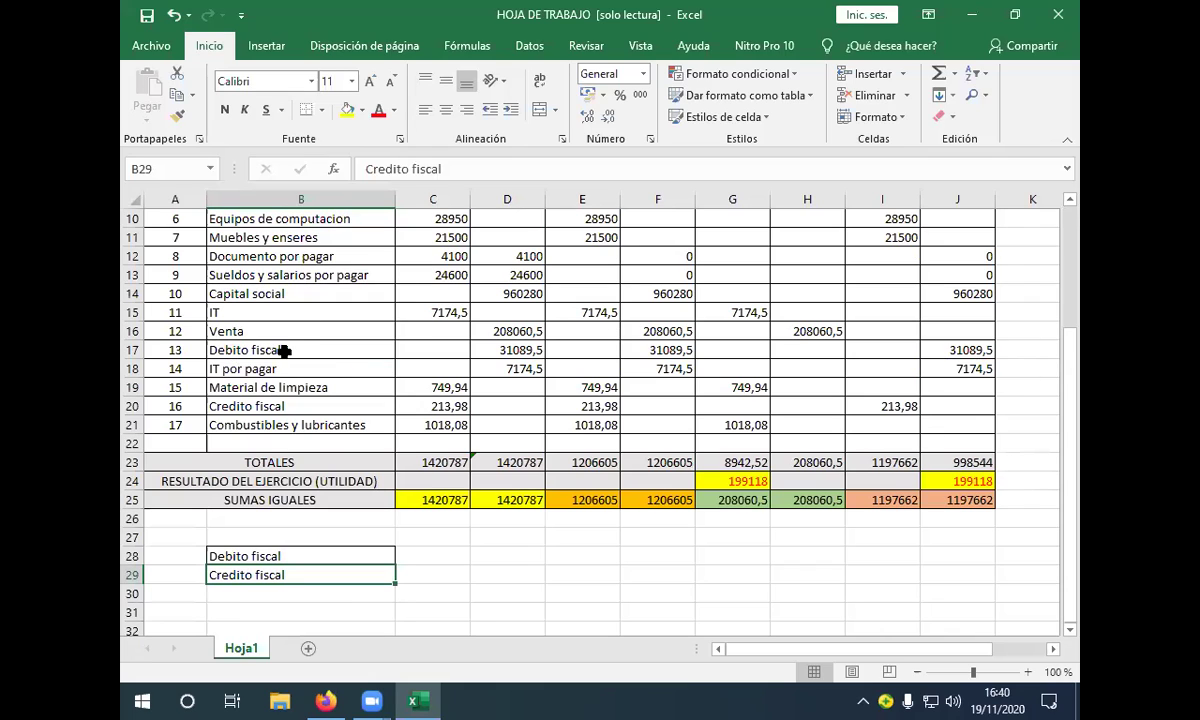
Step: Try to copy the Debito fiscal amount from J17 into C28 with a regular paste
left_click(957, 351)
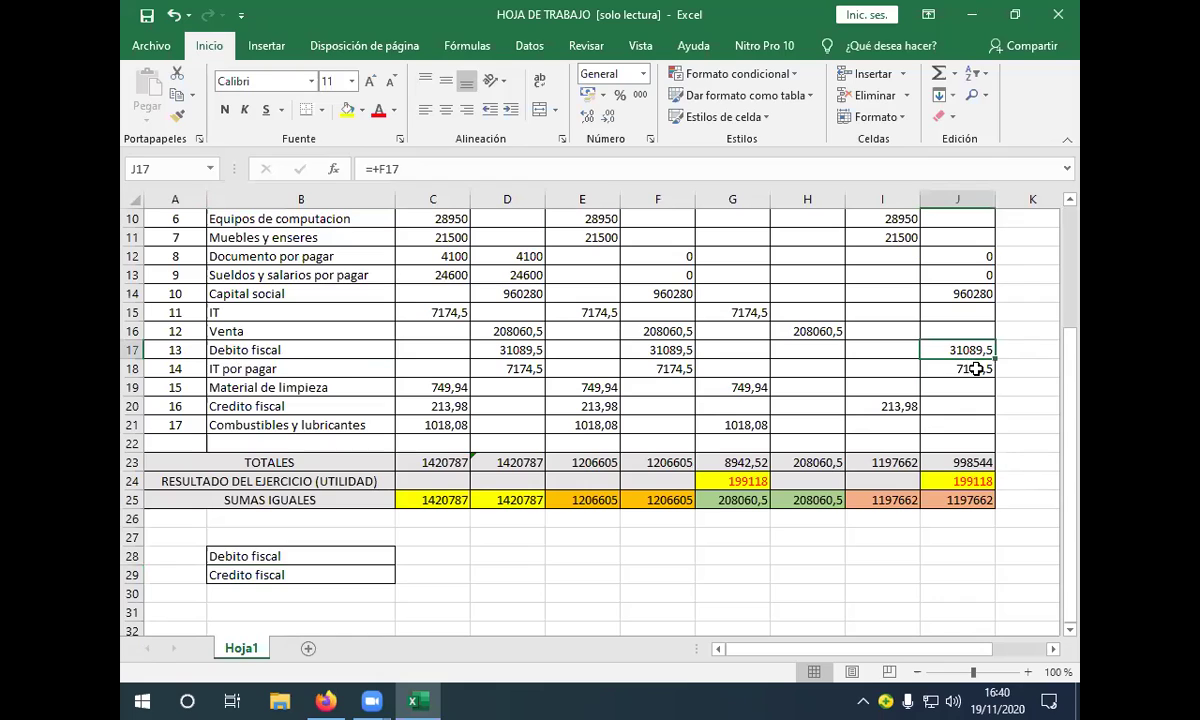
key("ctrl+c")
left_click(436, 555)
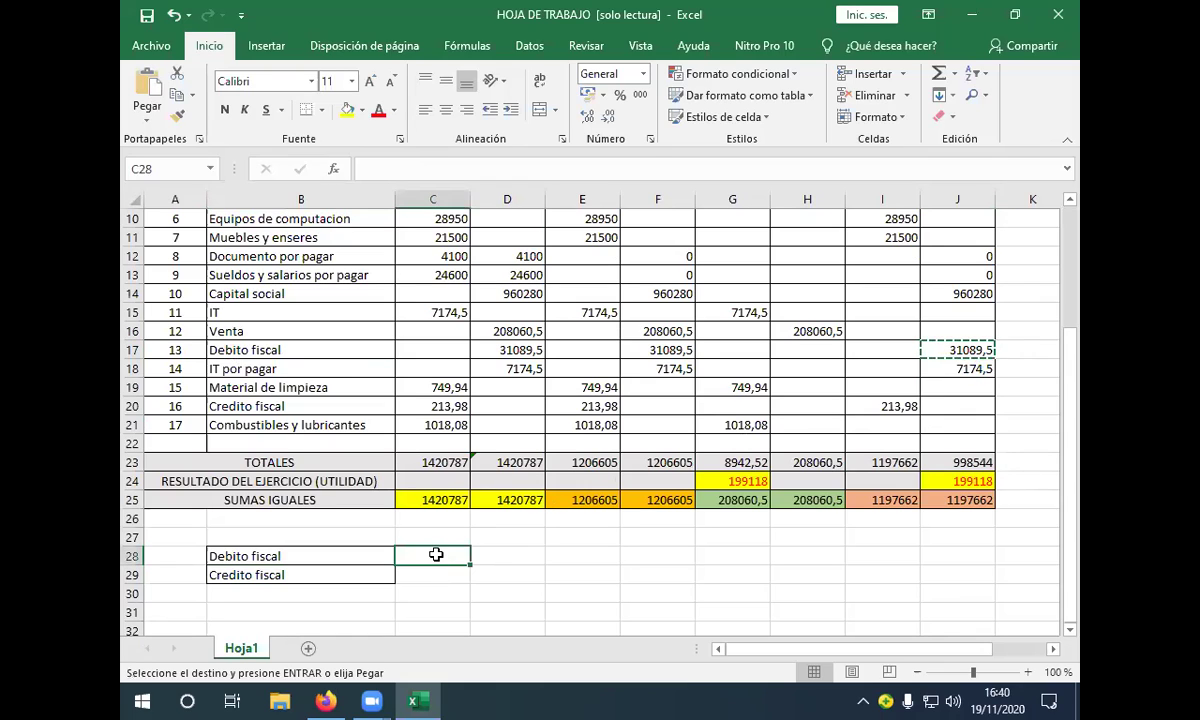
key("Return")
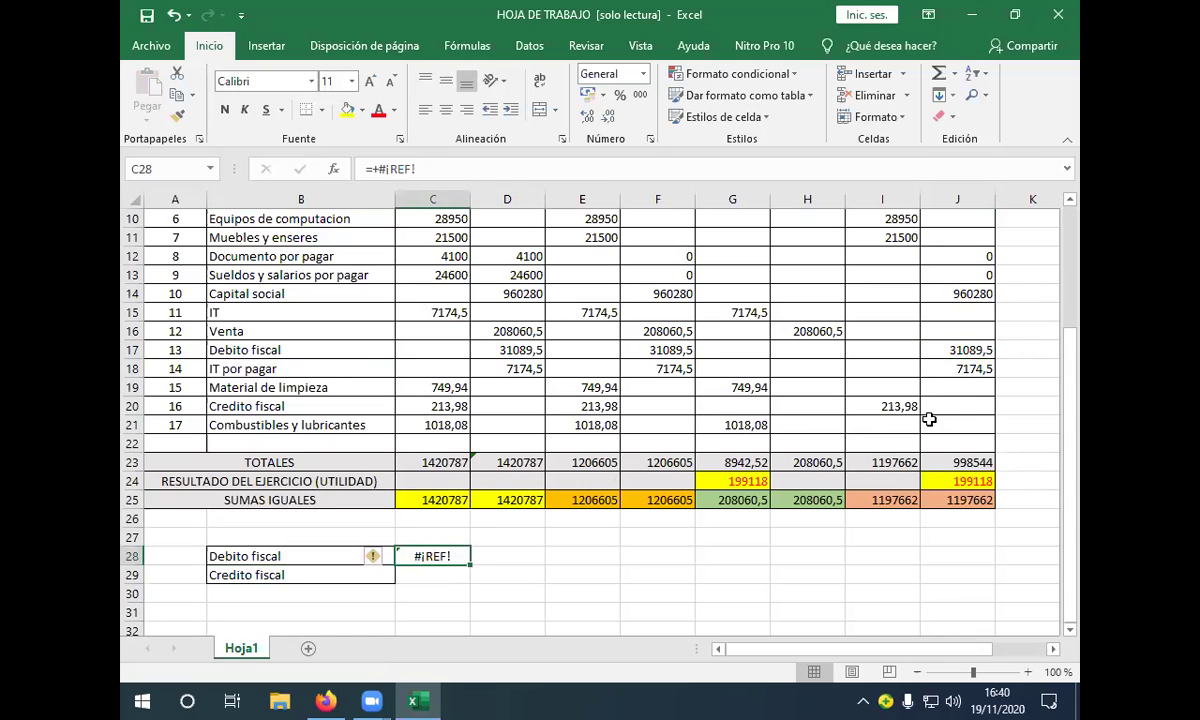
Step: Copy the Debito fiscal amount in J17 and paste it into C28 as a value only
left_click(975, 351)
key("ctrl+c")
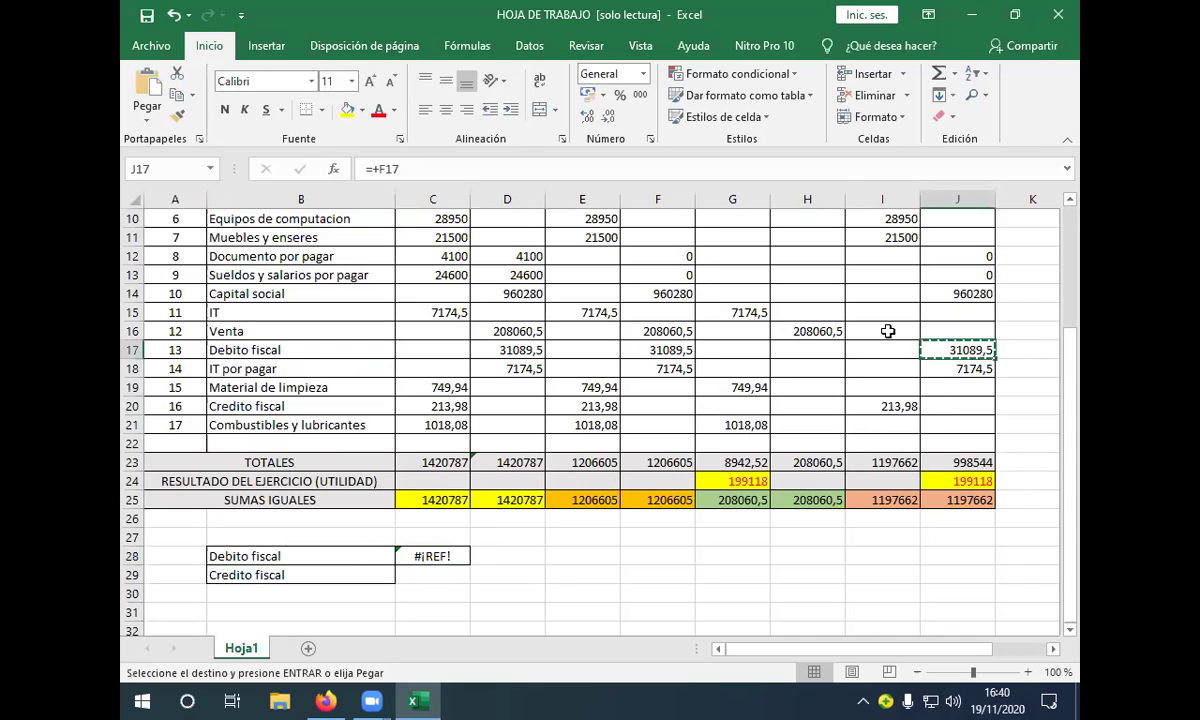
left_click(147, 108)
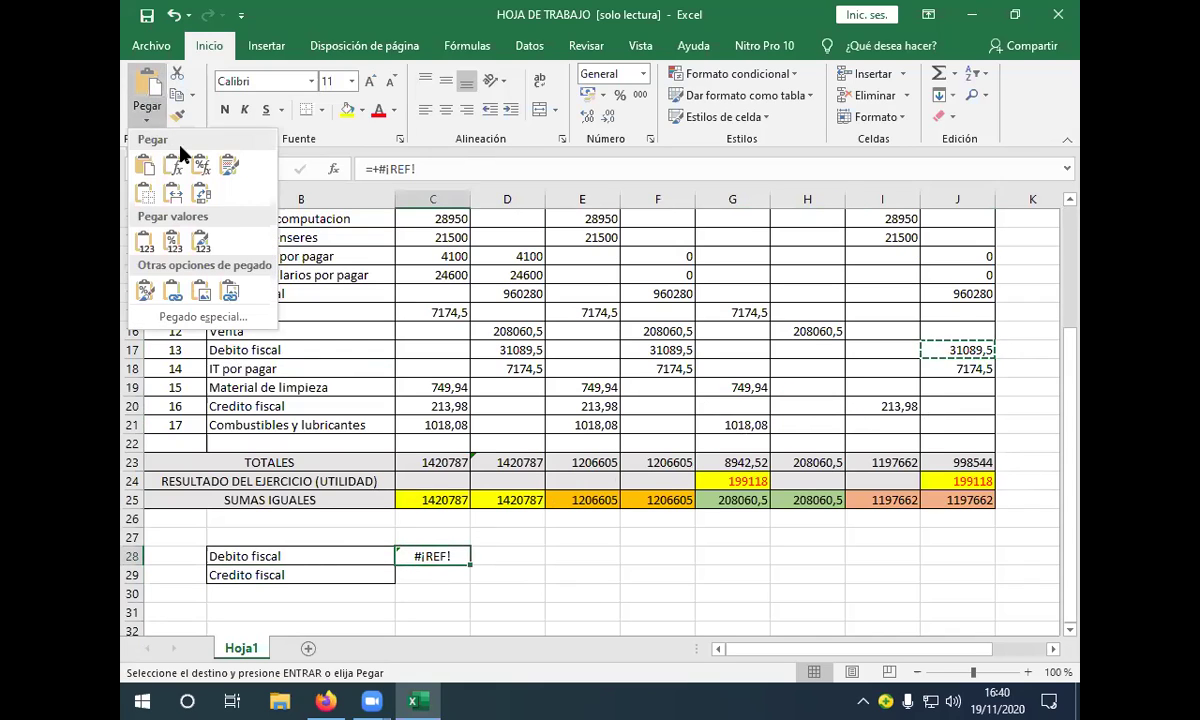
left_click(148, 240)
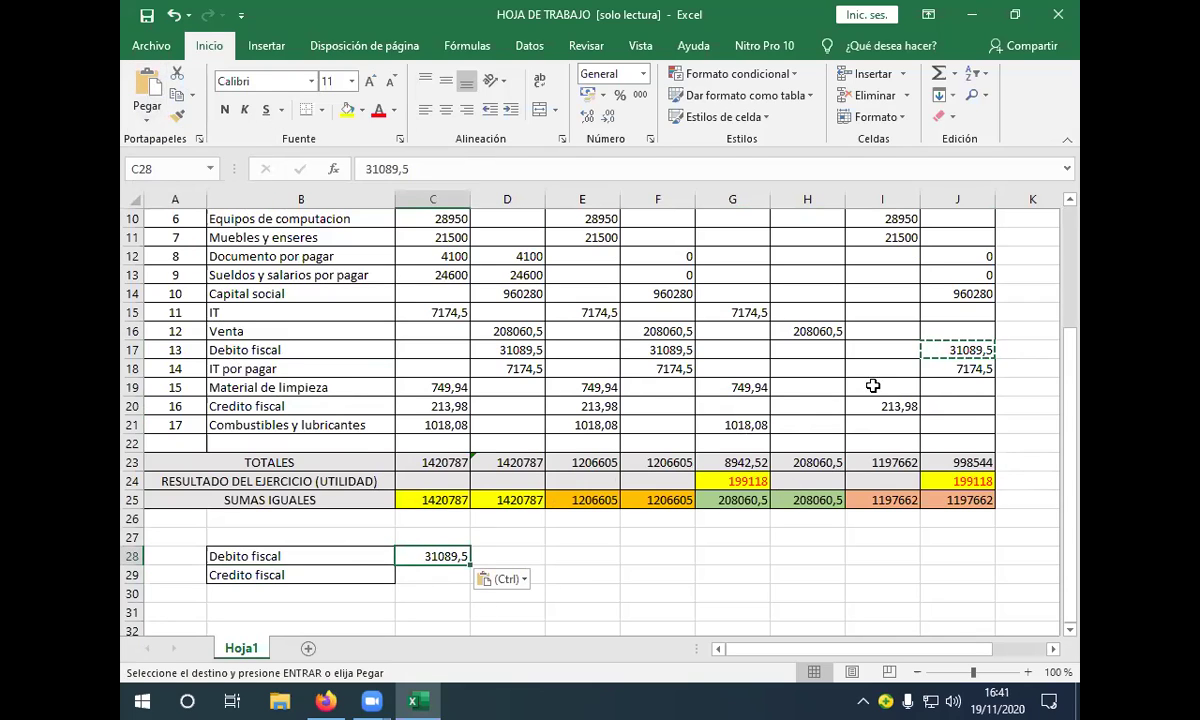
Step: Paste the Credito fiscal amount from I20 into D29 as a value instead of a formula, and check it against its source
left_click(897, 402)
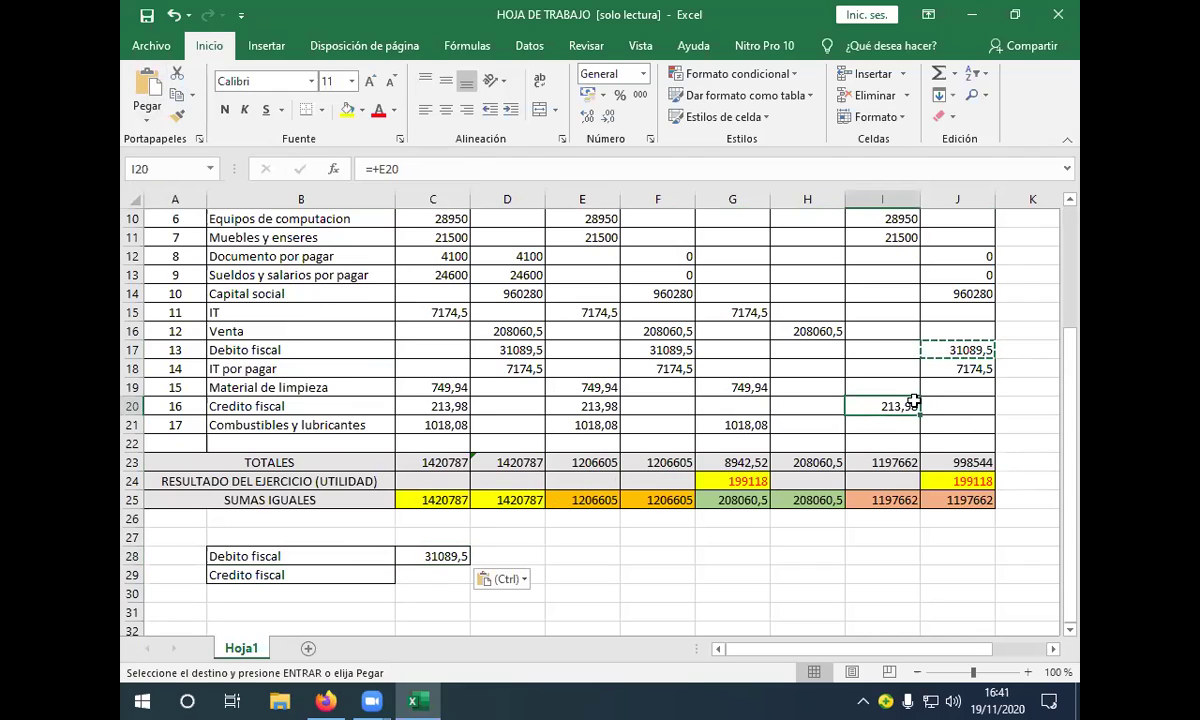
key("ctrl+c")
left_click(495, 573)
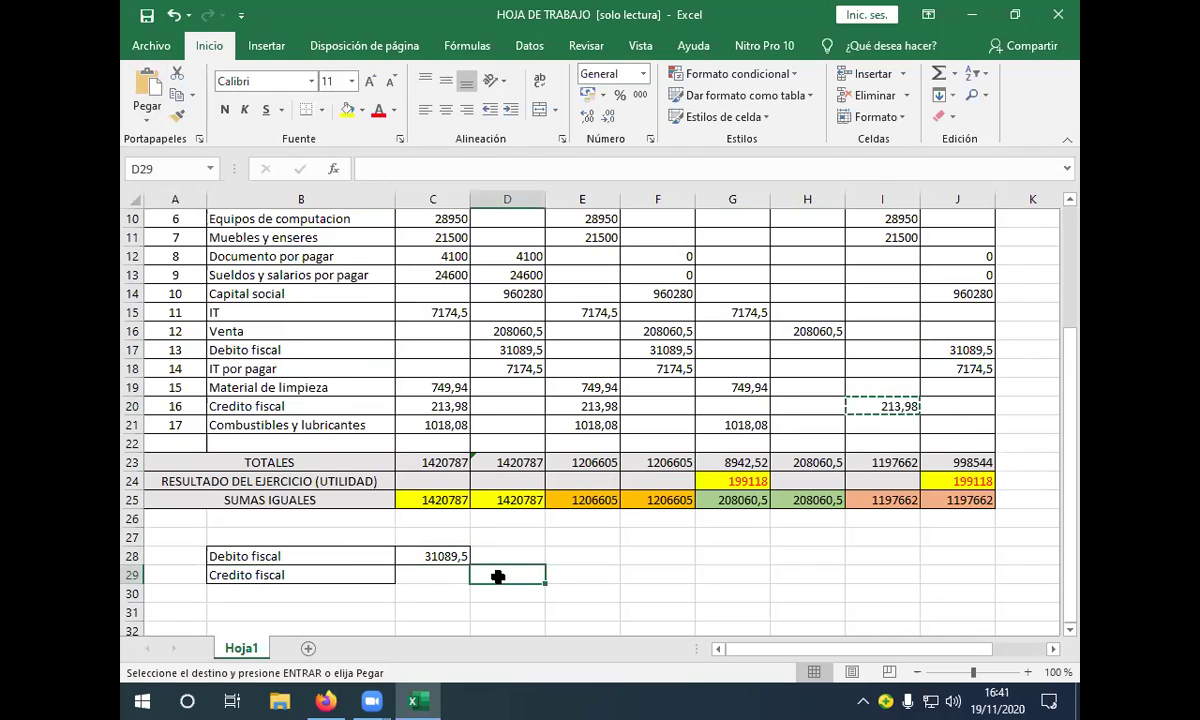
left_click(150, 122)
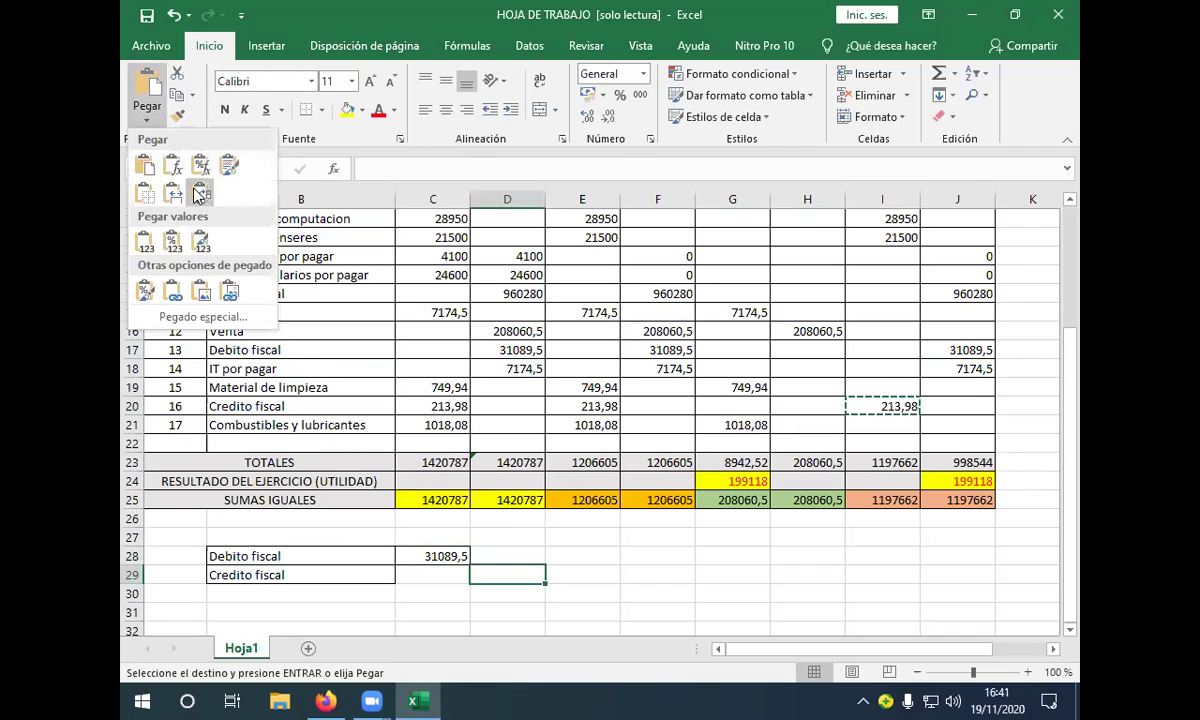
left_click(155, 278)
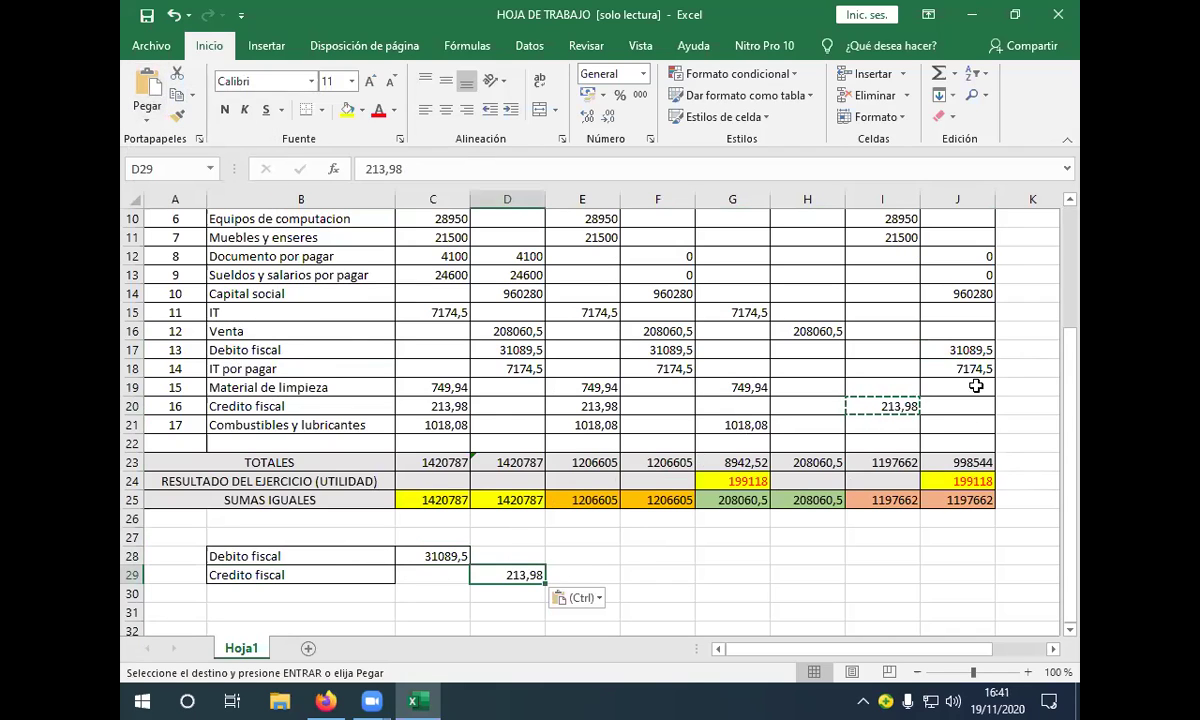
left_click(930, 368)
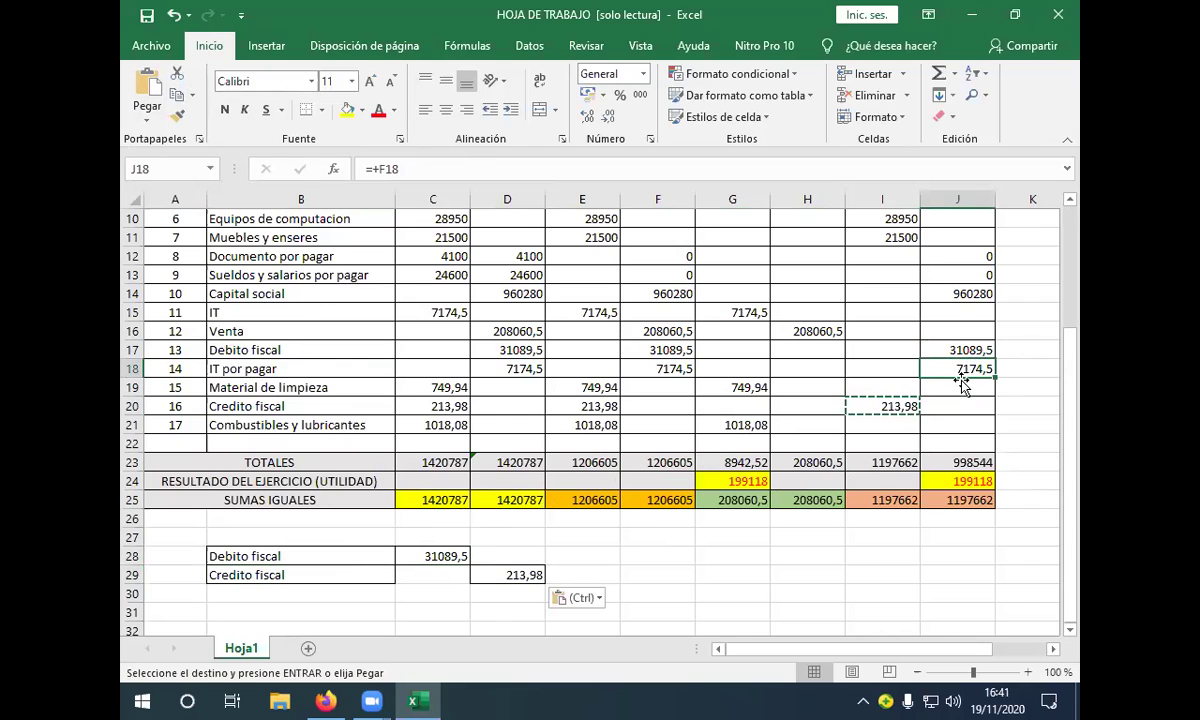
left_click(889, 404)
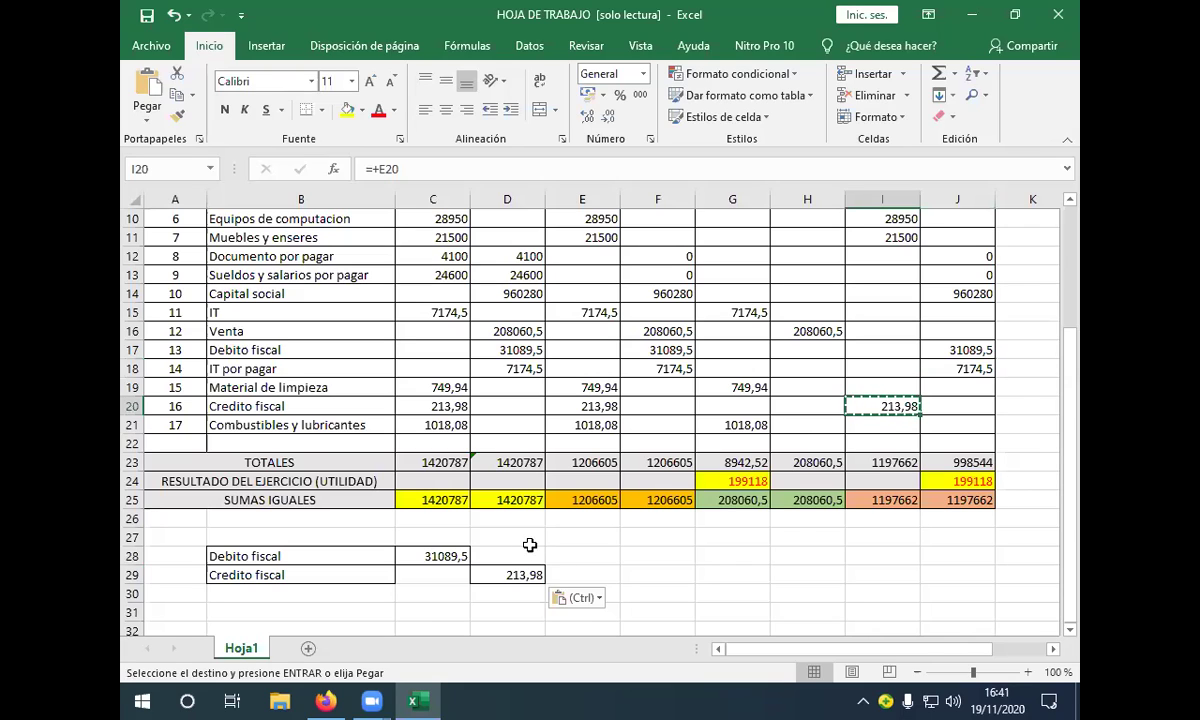
left_click(497, 590)
left_click(499, 575)
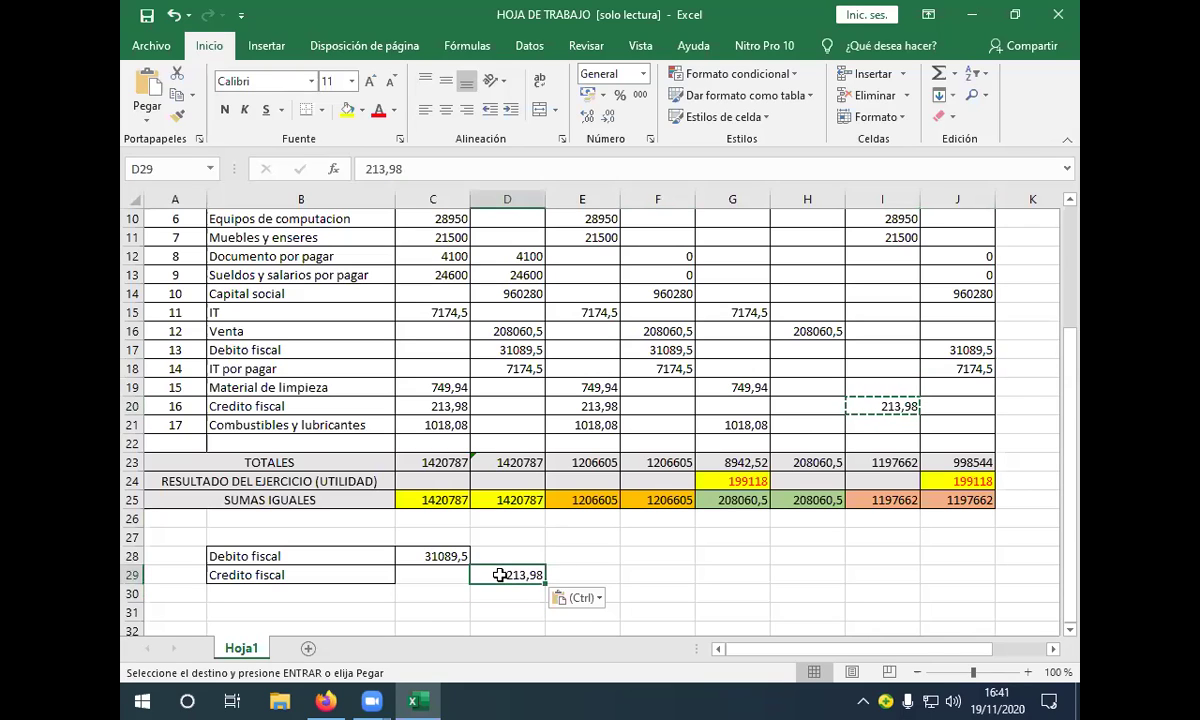
Step: Copy the account name Banco moneda nacional from B6 into B30, below Credito fiscal
left_click(973, 371)
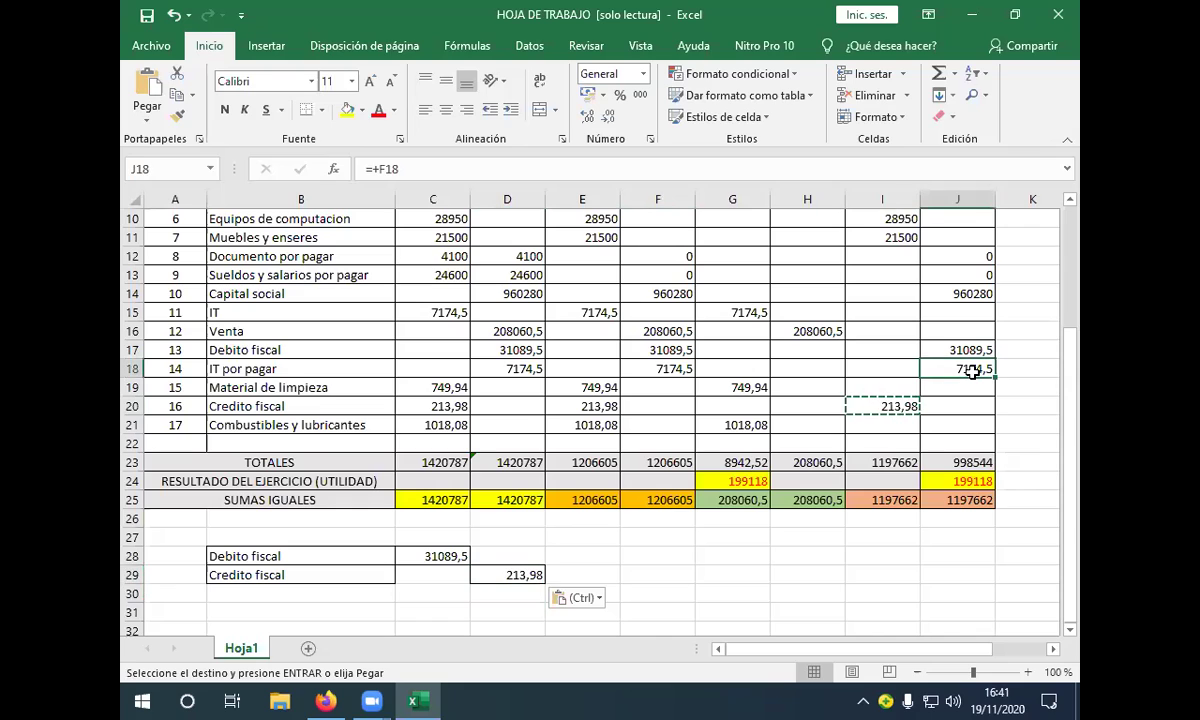
left_click(442, 556)
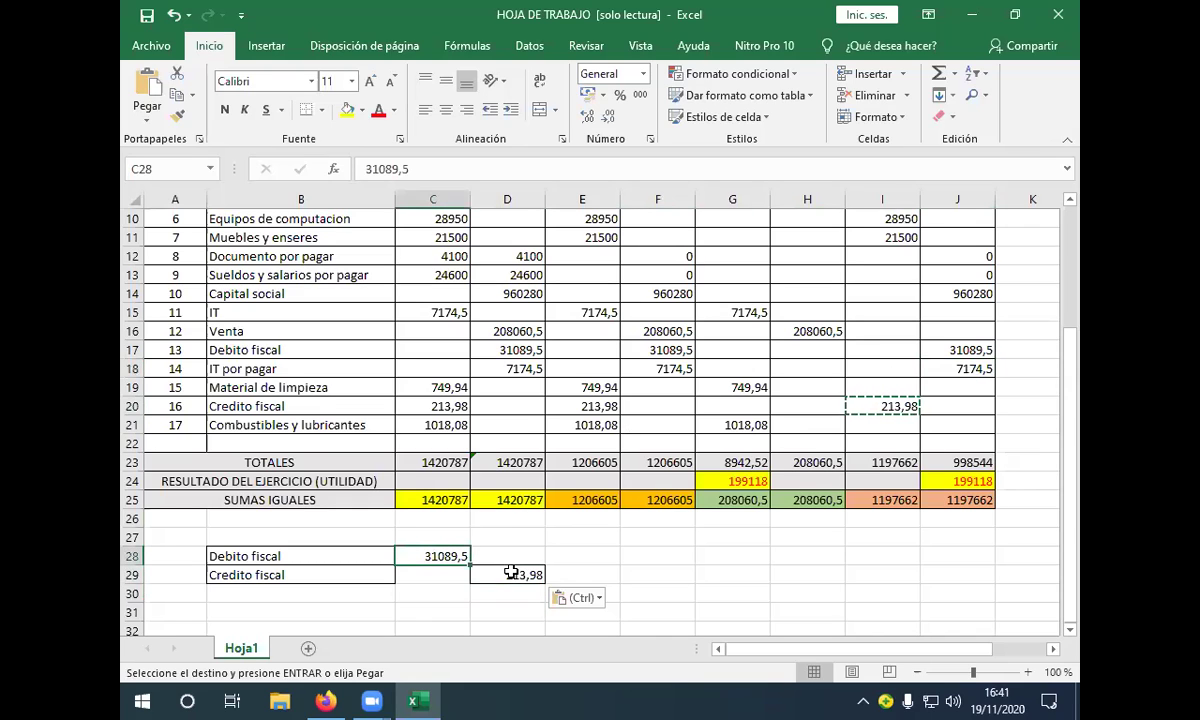
left_click(345, 590)
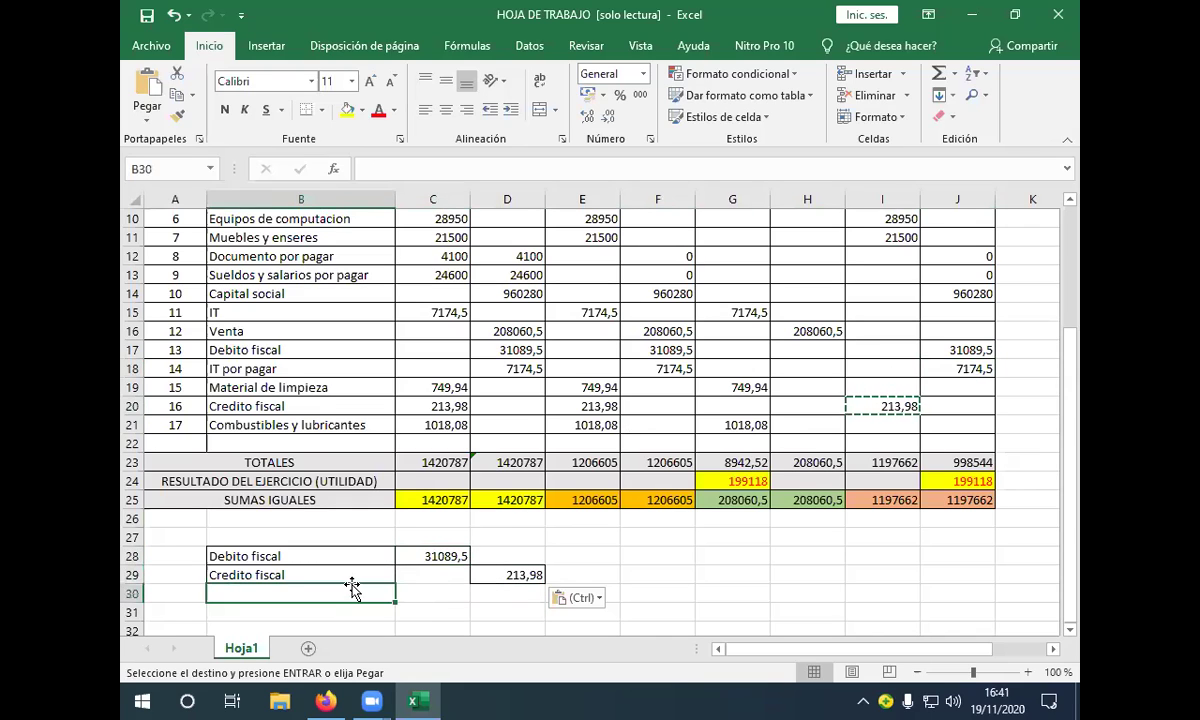
scroll(349, 563, "up", 3)
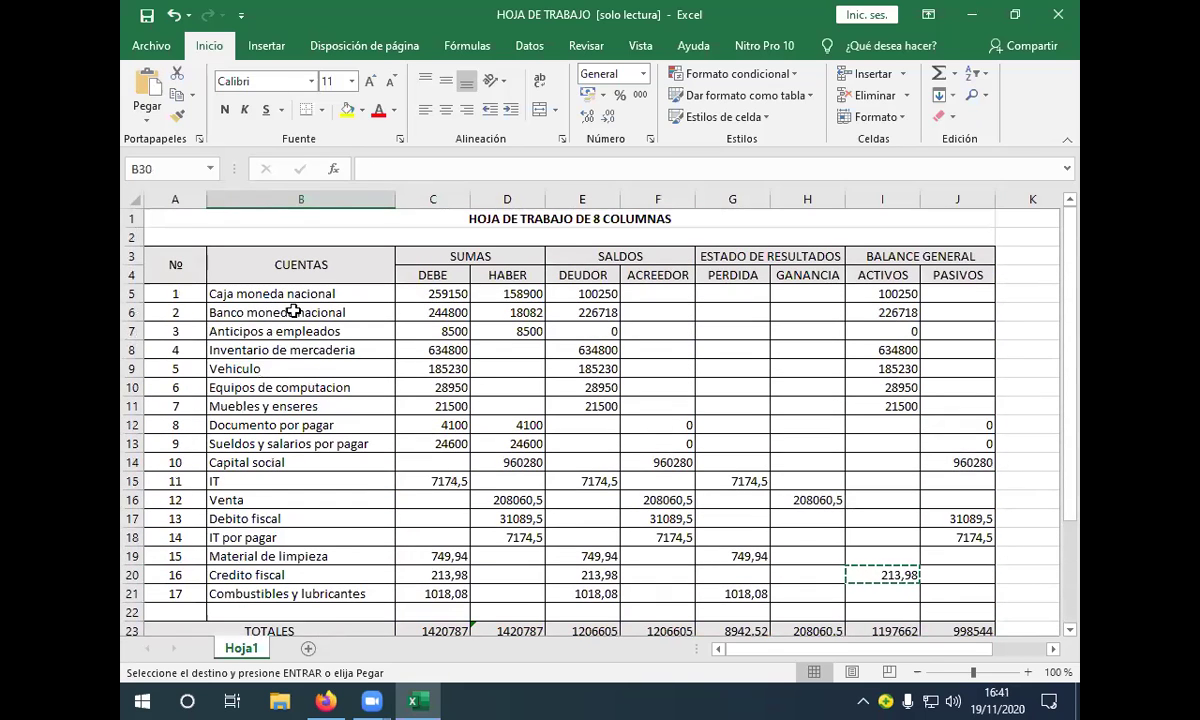
left_click(325, 308)
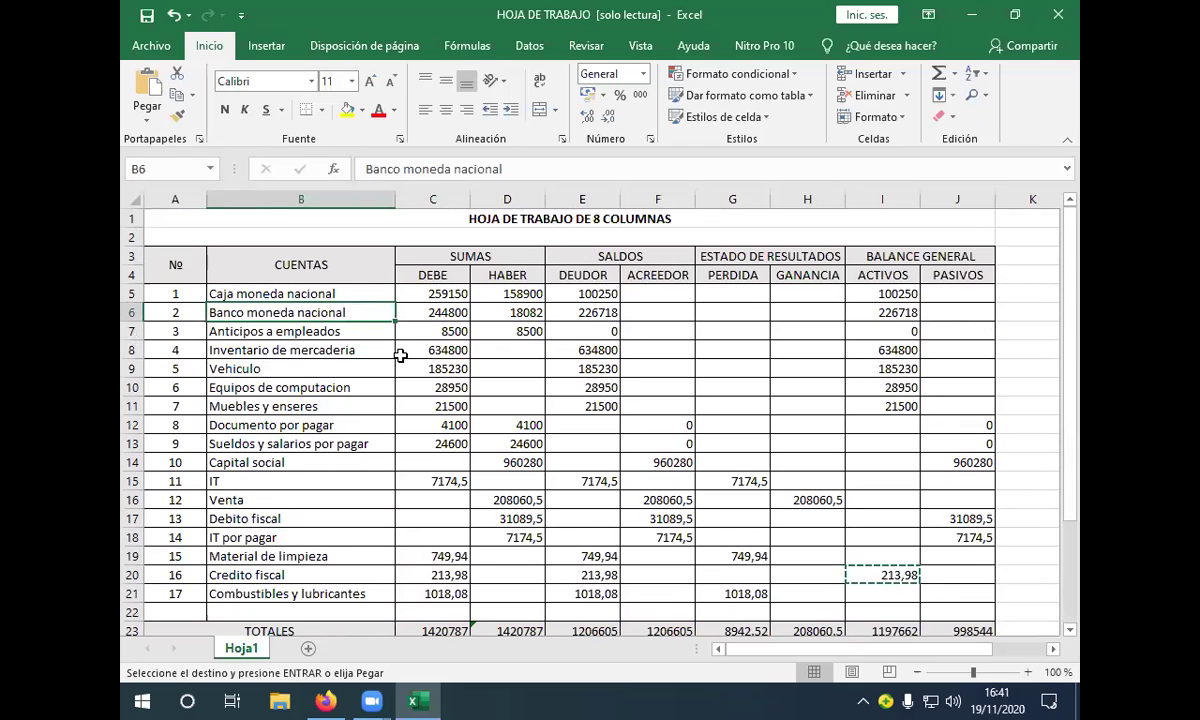
scroll(446, 435, "down", 4)
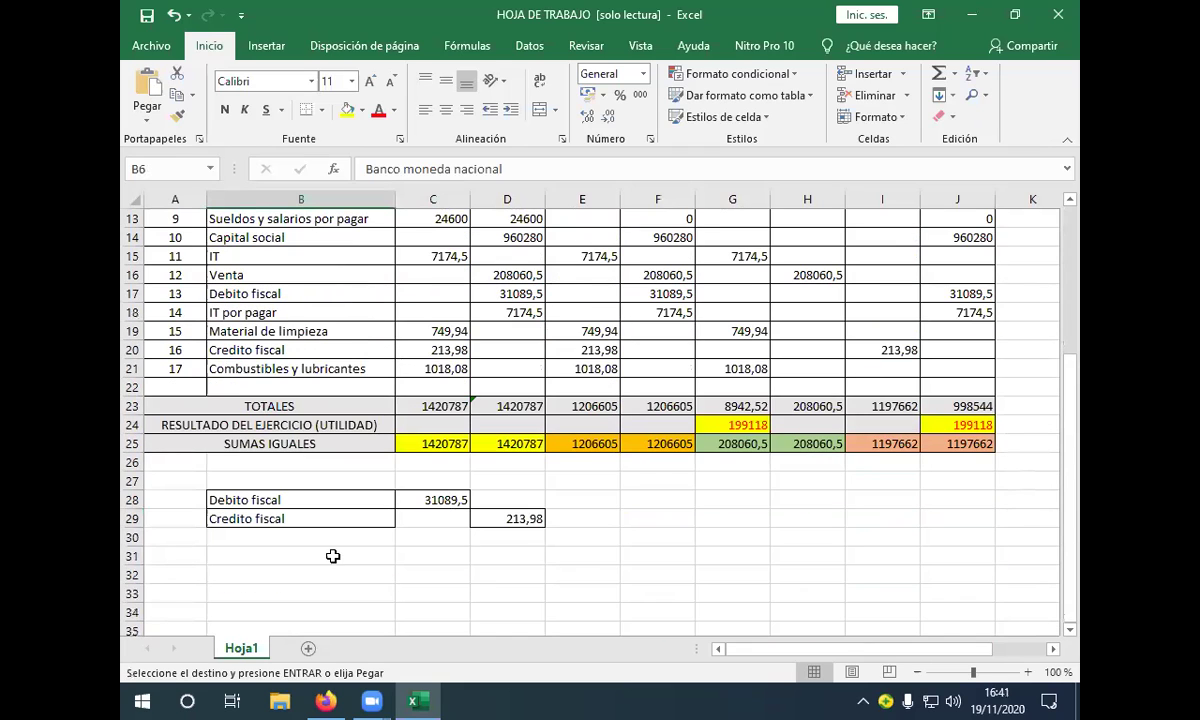
left_click(342, 540)
type("Banco moneda nacional")
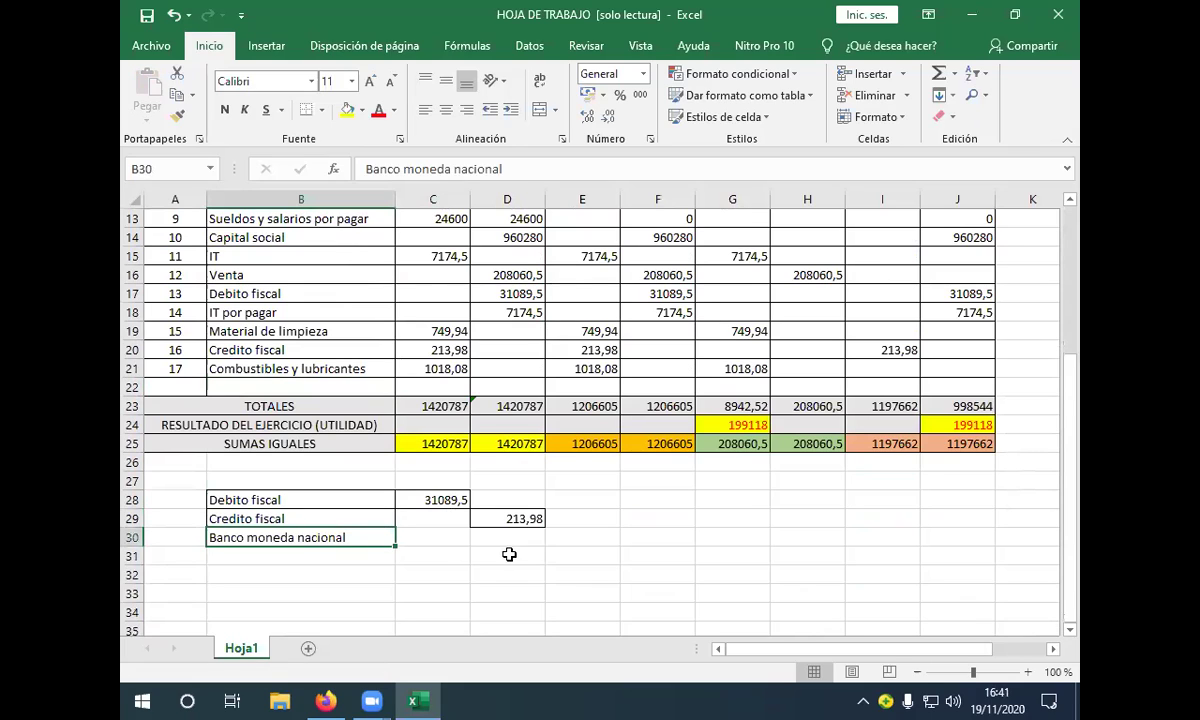
Step: In D30, calculate the Banco moneda nacional amount as Debito fiscal minus Credito fiscal with the formula +C28-D29
left_click(548, 538)
left_click(474, 538)
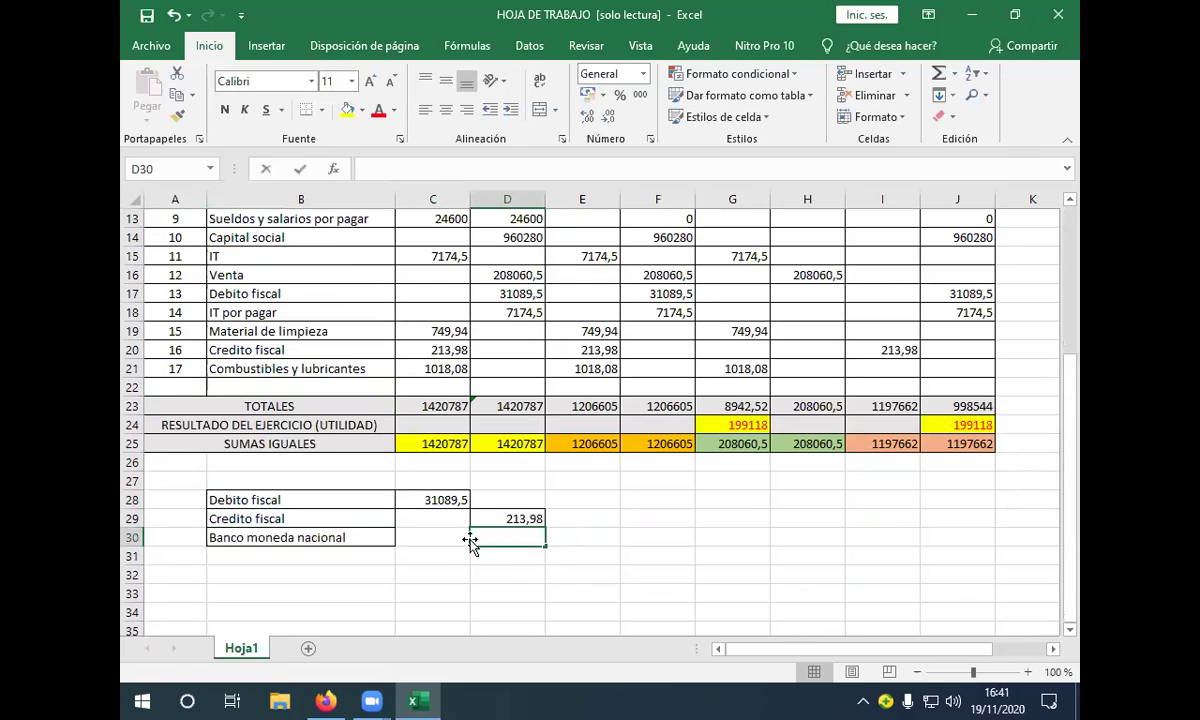
type("+")
left_click(435, 497)
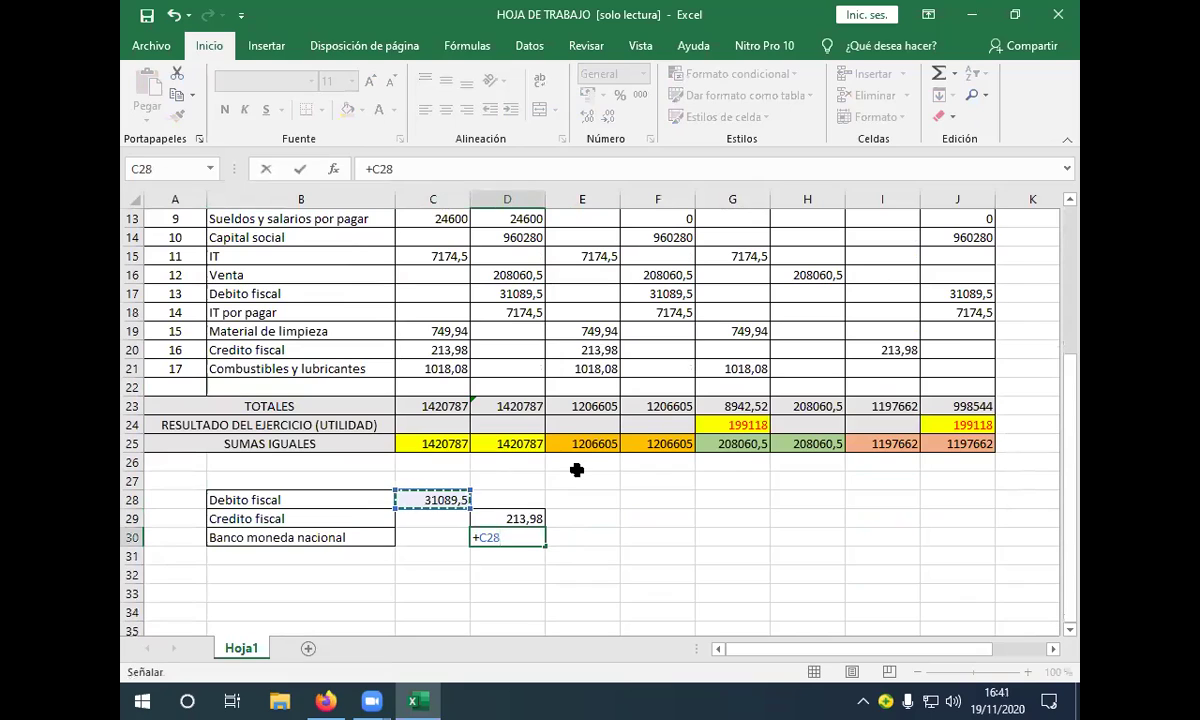
type("-")
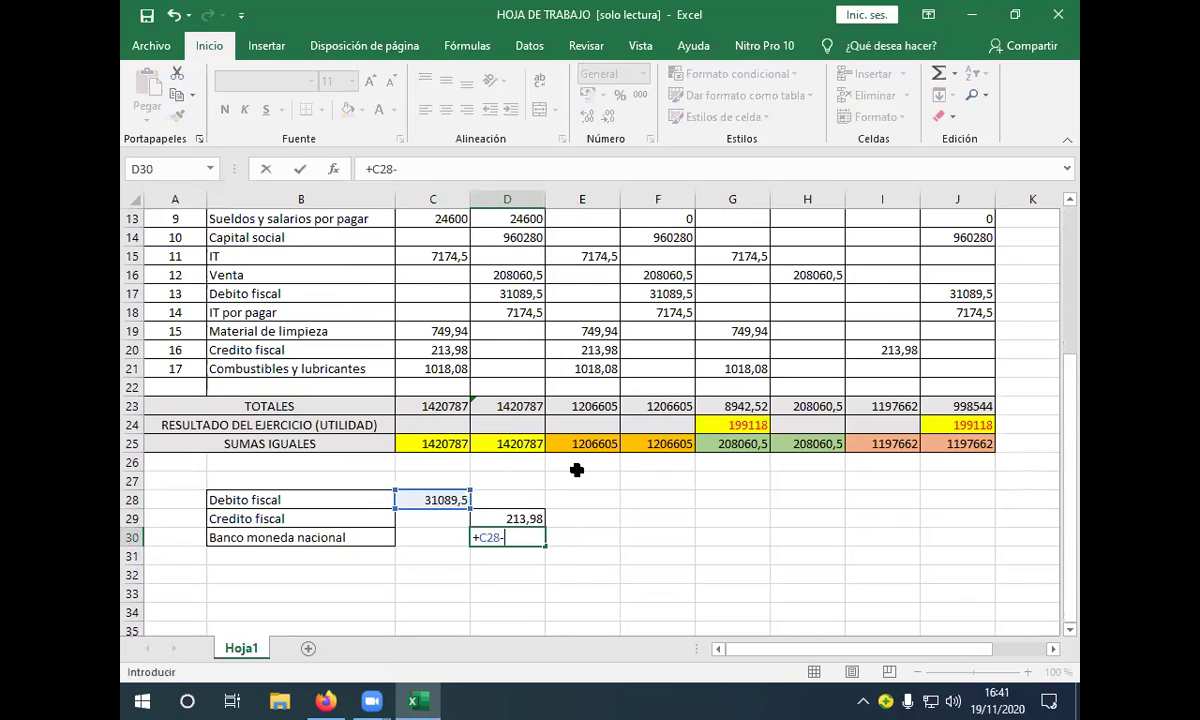
left_click(538, 519)
key("Return")
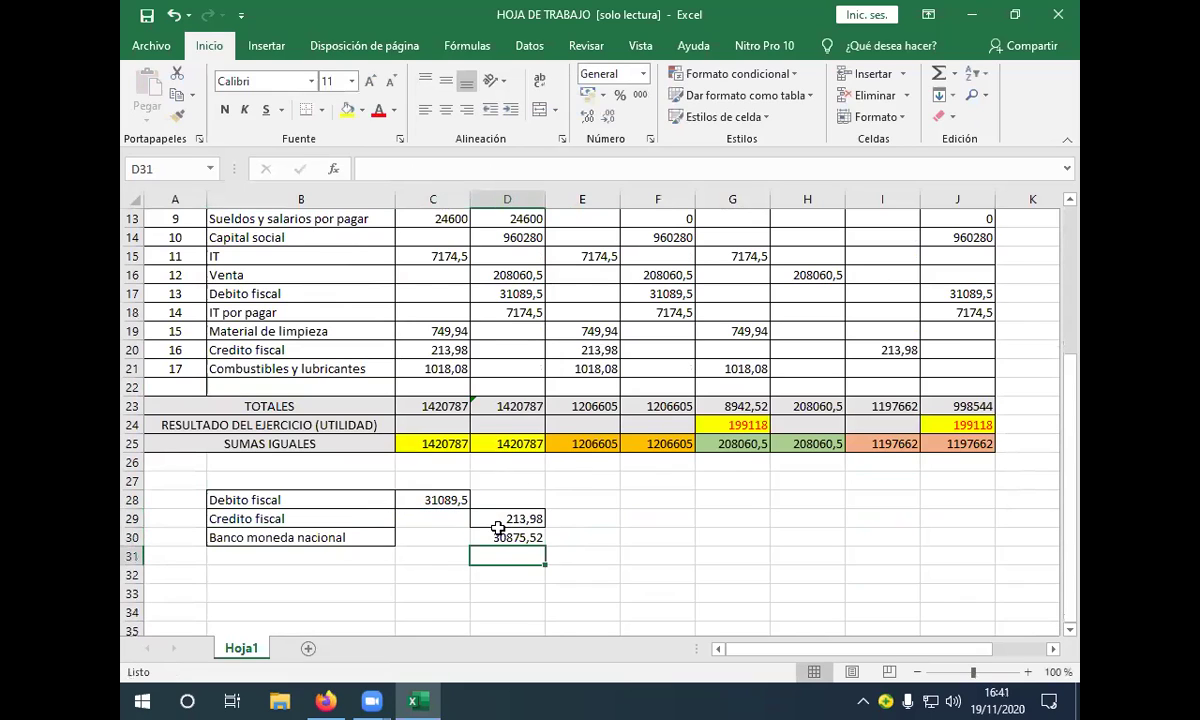
Step: Total the entry's debit column in C31 with SUMA(C28:C30) and extend the formula to D31
left_click(430, 556)
left_click(940, 73)
key("Return")
left_click(437, 556)
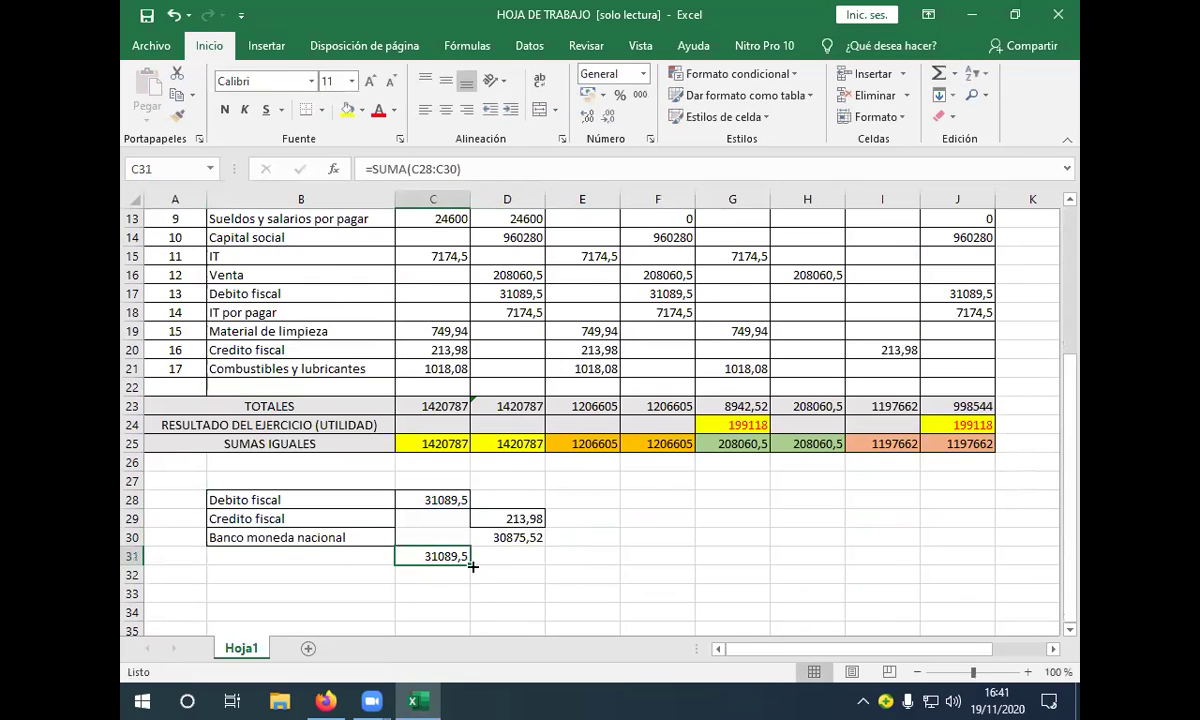
left_click_drag(491, 567, 525, 558)
Step: Copy the account names IT por pagar and Banco moneda nacional into B33 and B34 for a second entry
left_click(350, 498)
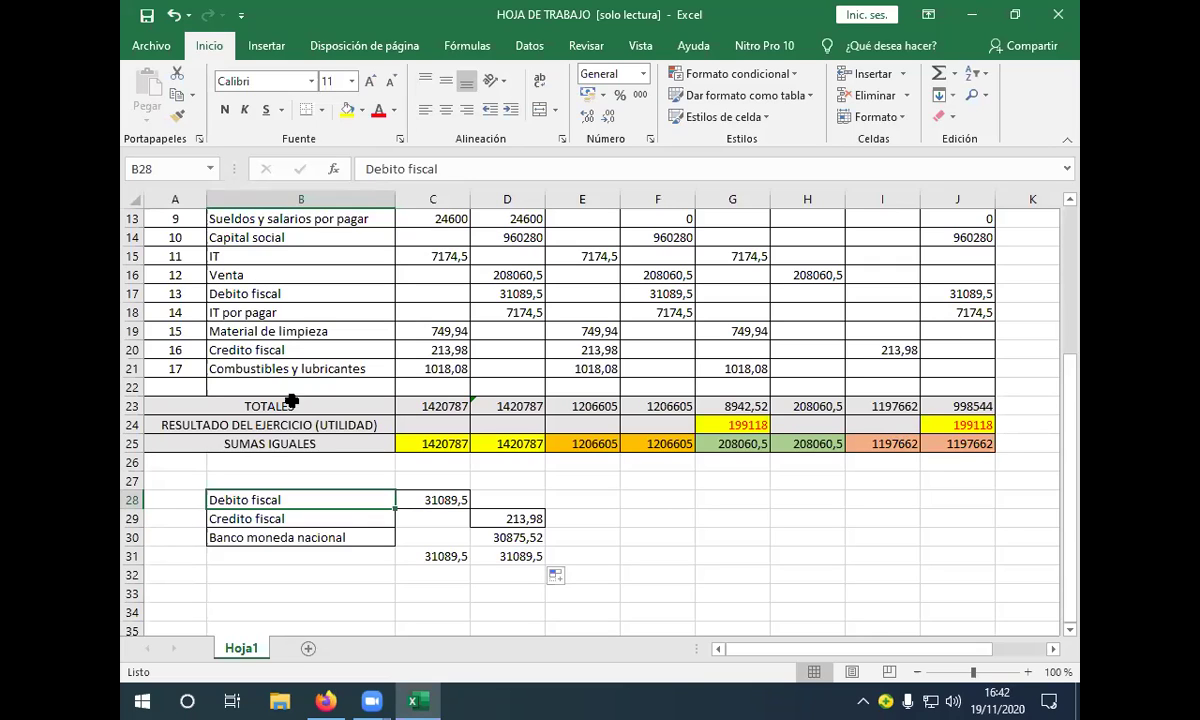
left_click(335, 310)
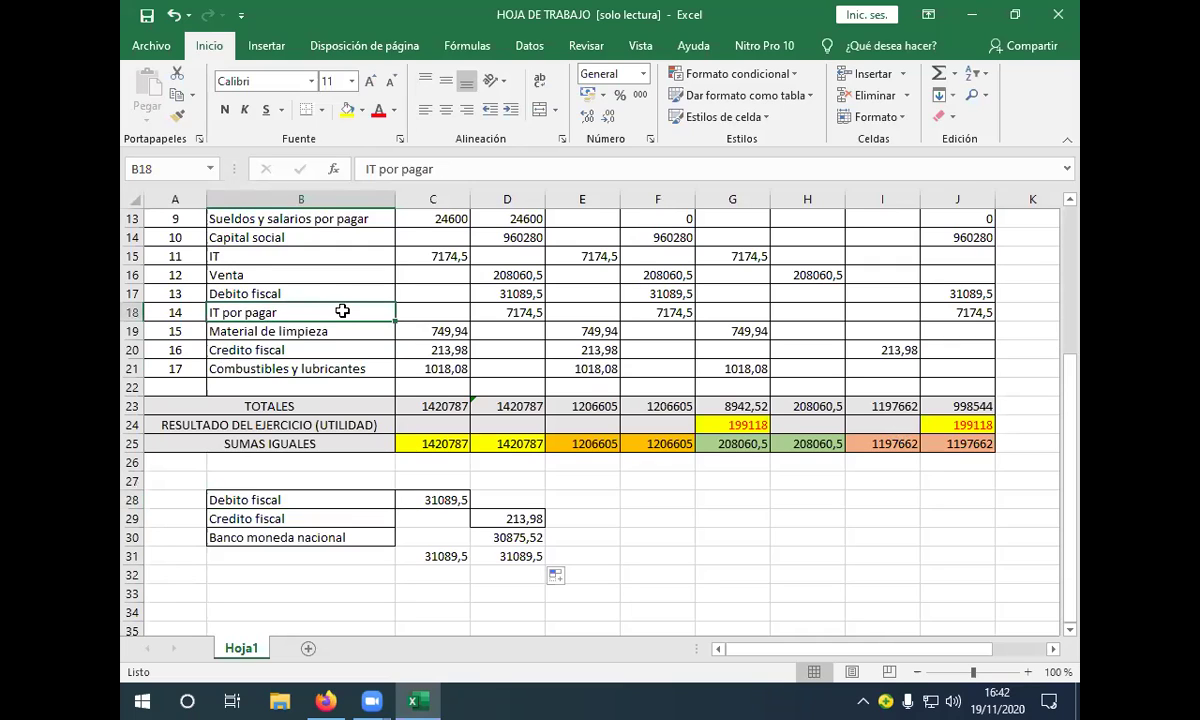
key("ctrl+c")
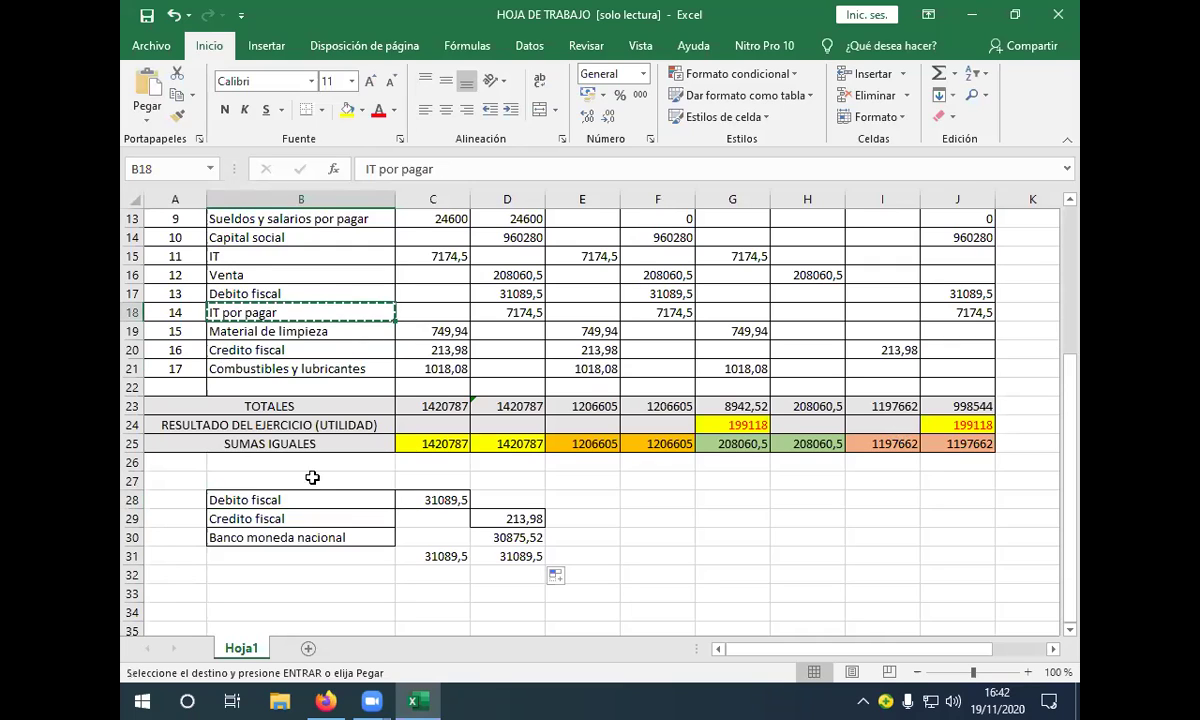
left_click(266, 575)
left_click(267, 594)
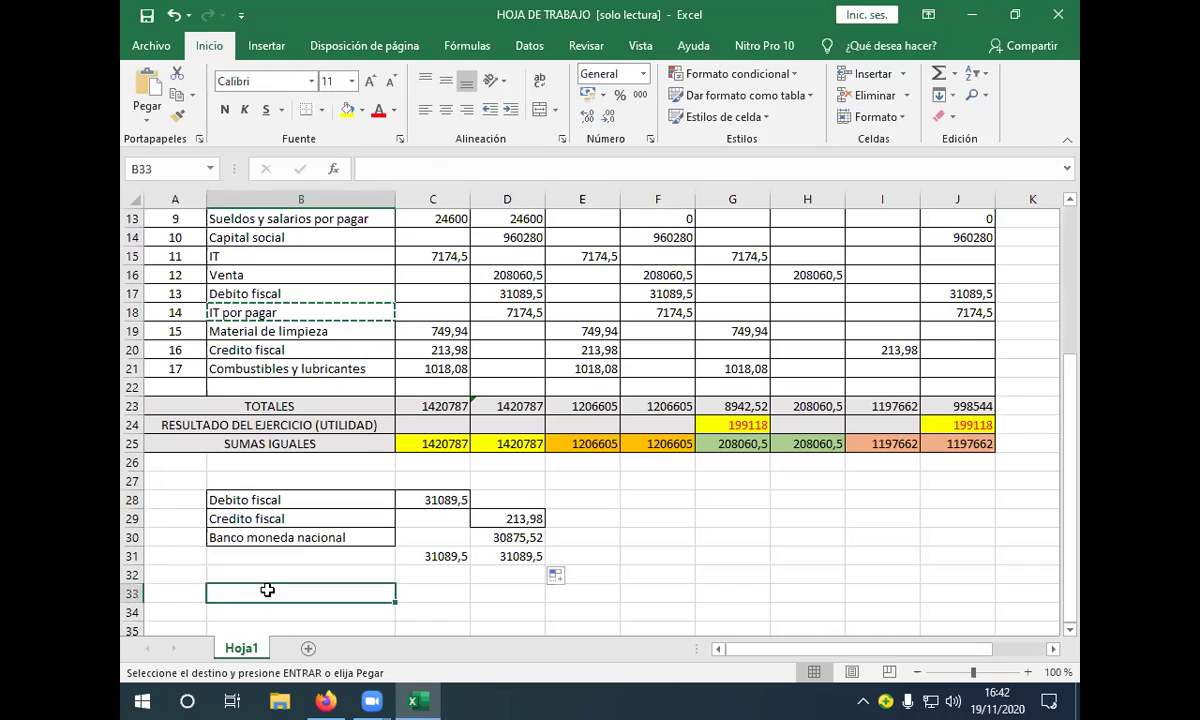
key("Return")
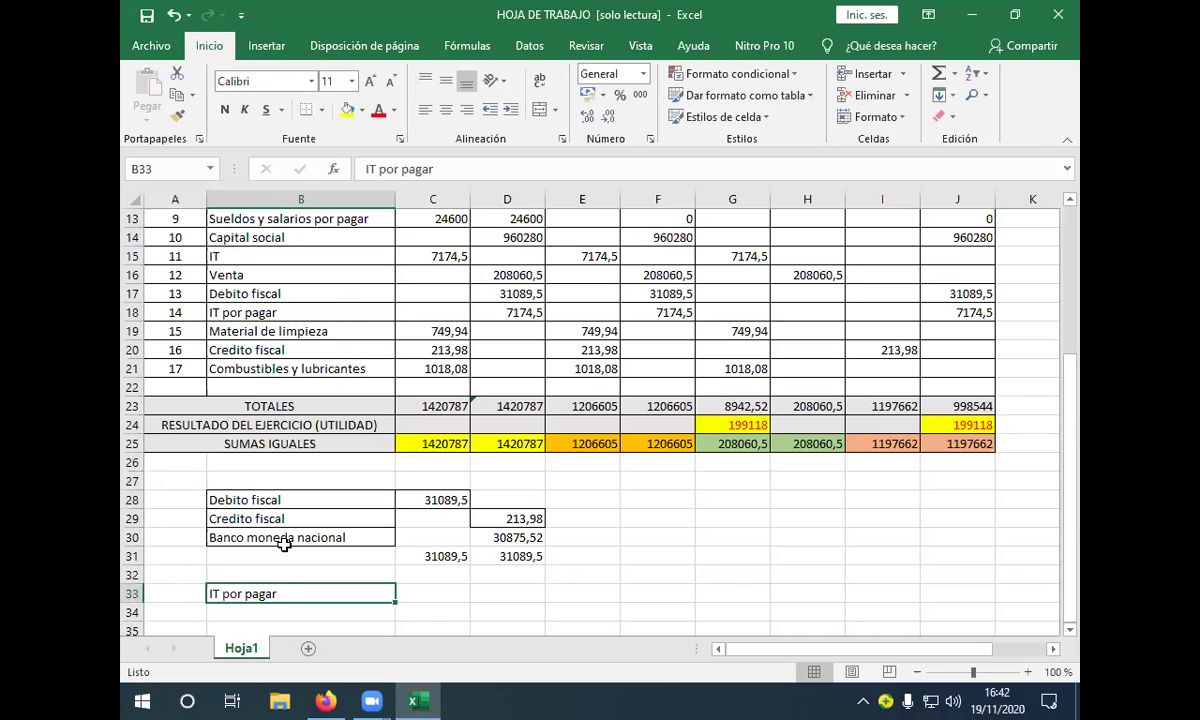
left_click(284, 540)
key("ctrl+c")
left_click(323, 608)
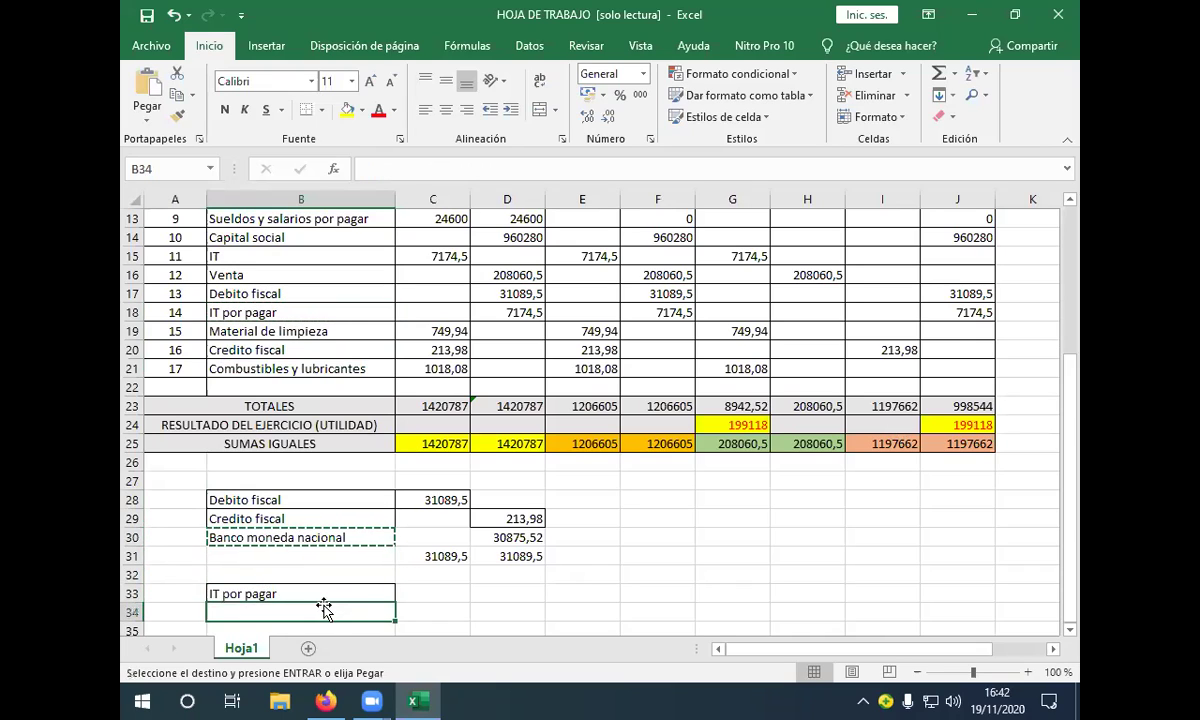
key("Return")
Step: Link the IT por pagar amount in C33 to its BALANCE GENERAL amount with the formula +J18
left_click(456, 592)
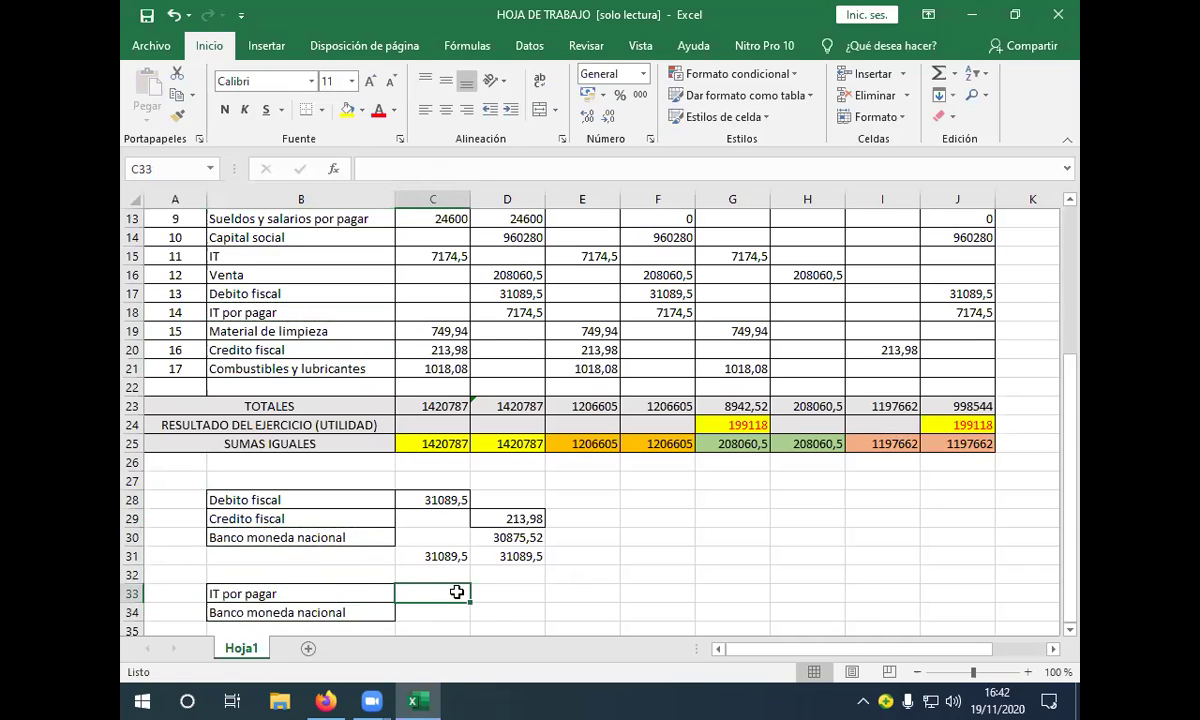
type("+")
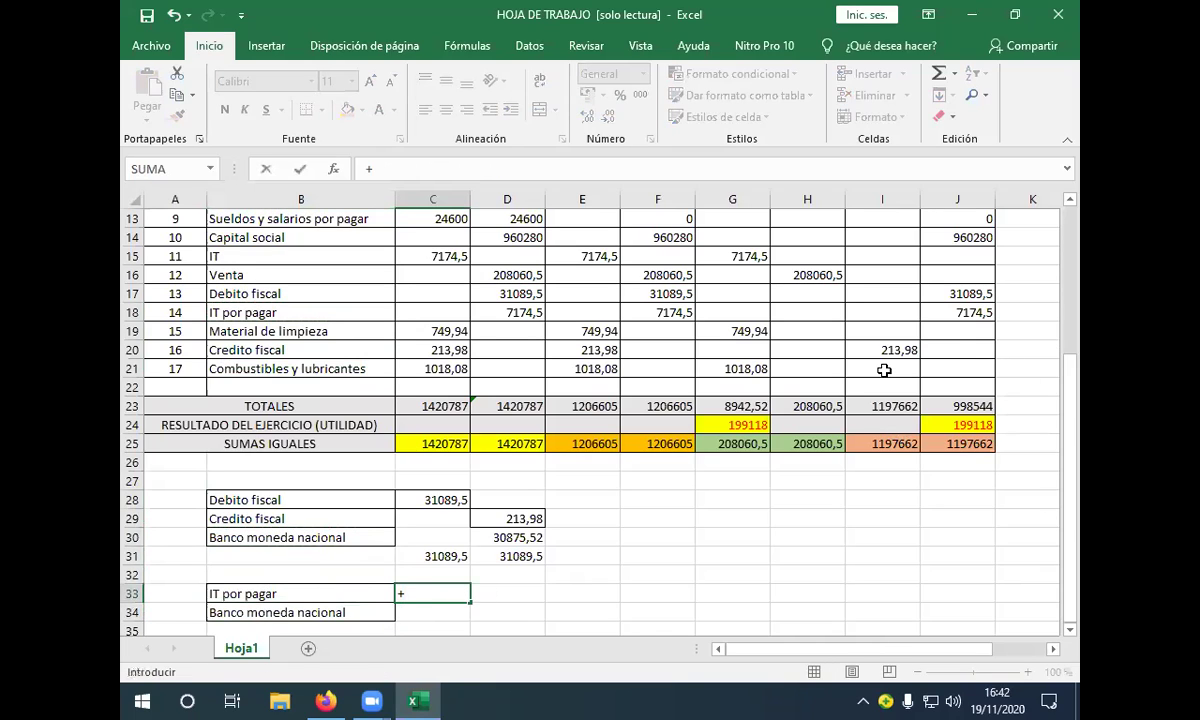
left_click(973, 313)
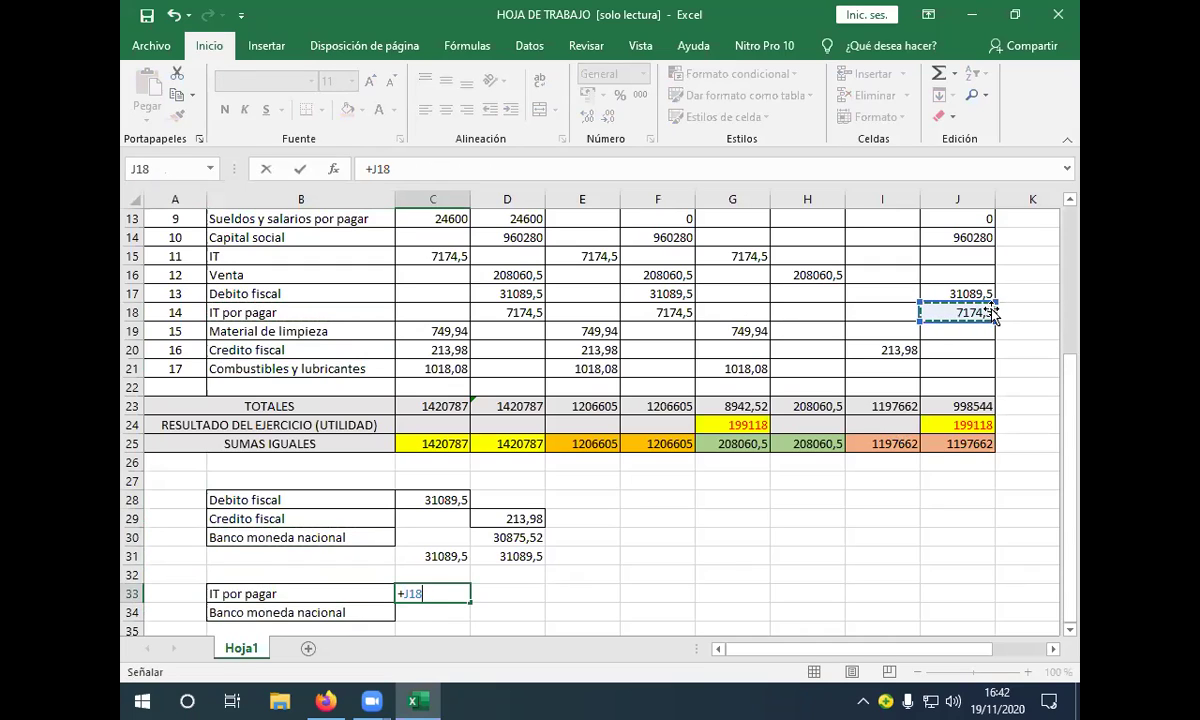
key("Return")
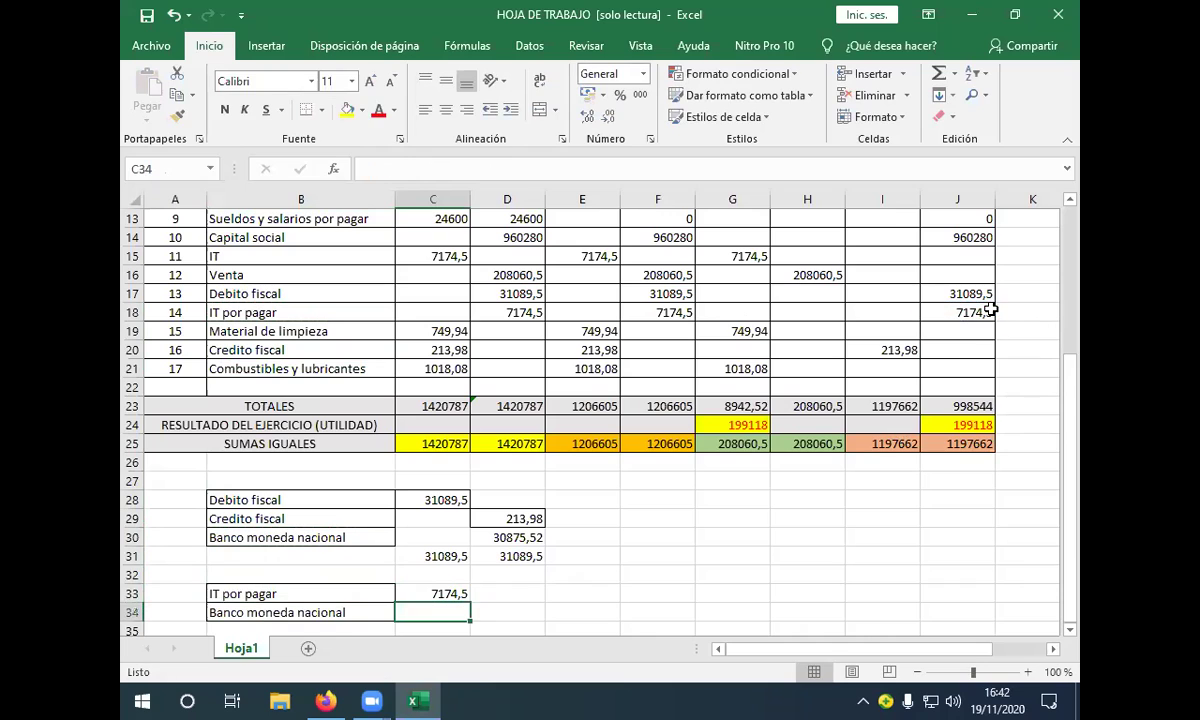
Step: Set the Banco moneda nacional amount in D34 equal to the IT por pagar amount with the formula +C33
left_click(474, 613)
type("+")
left_click(438, 595)
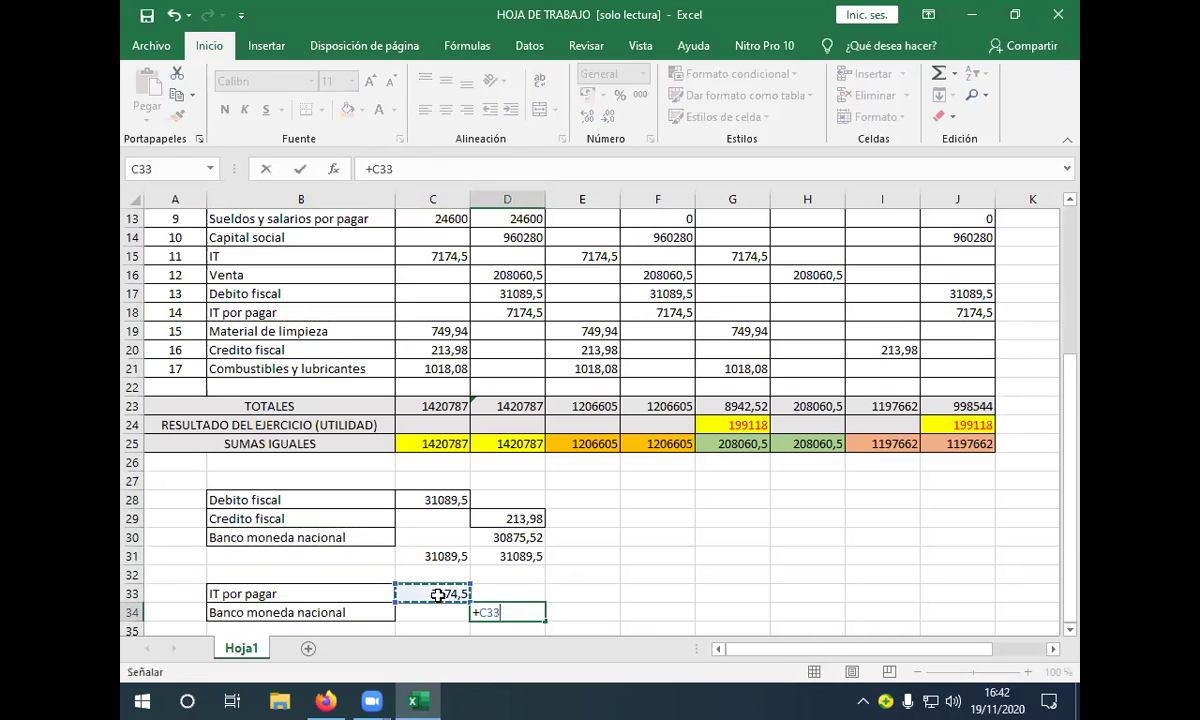
key("Return")
left_click(431, 610)
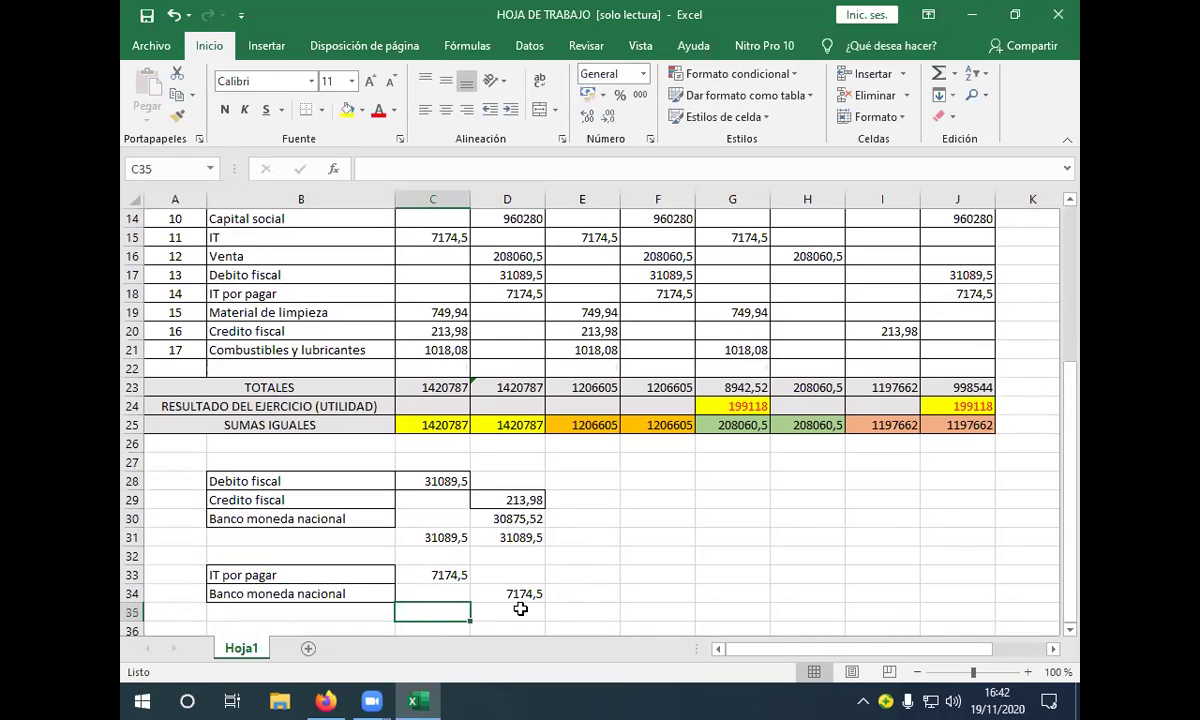